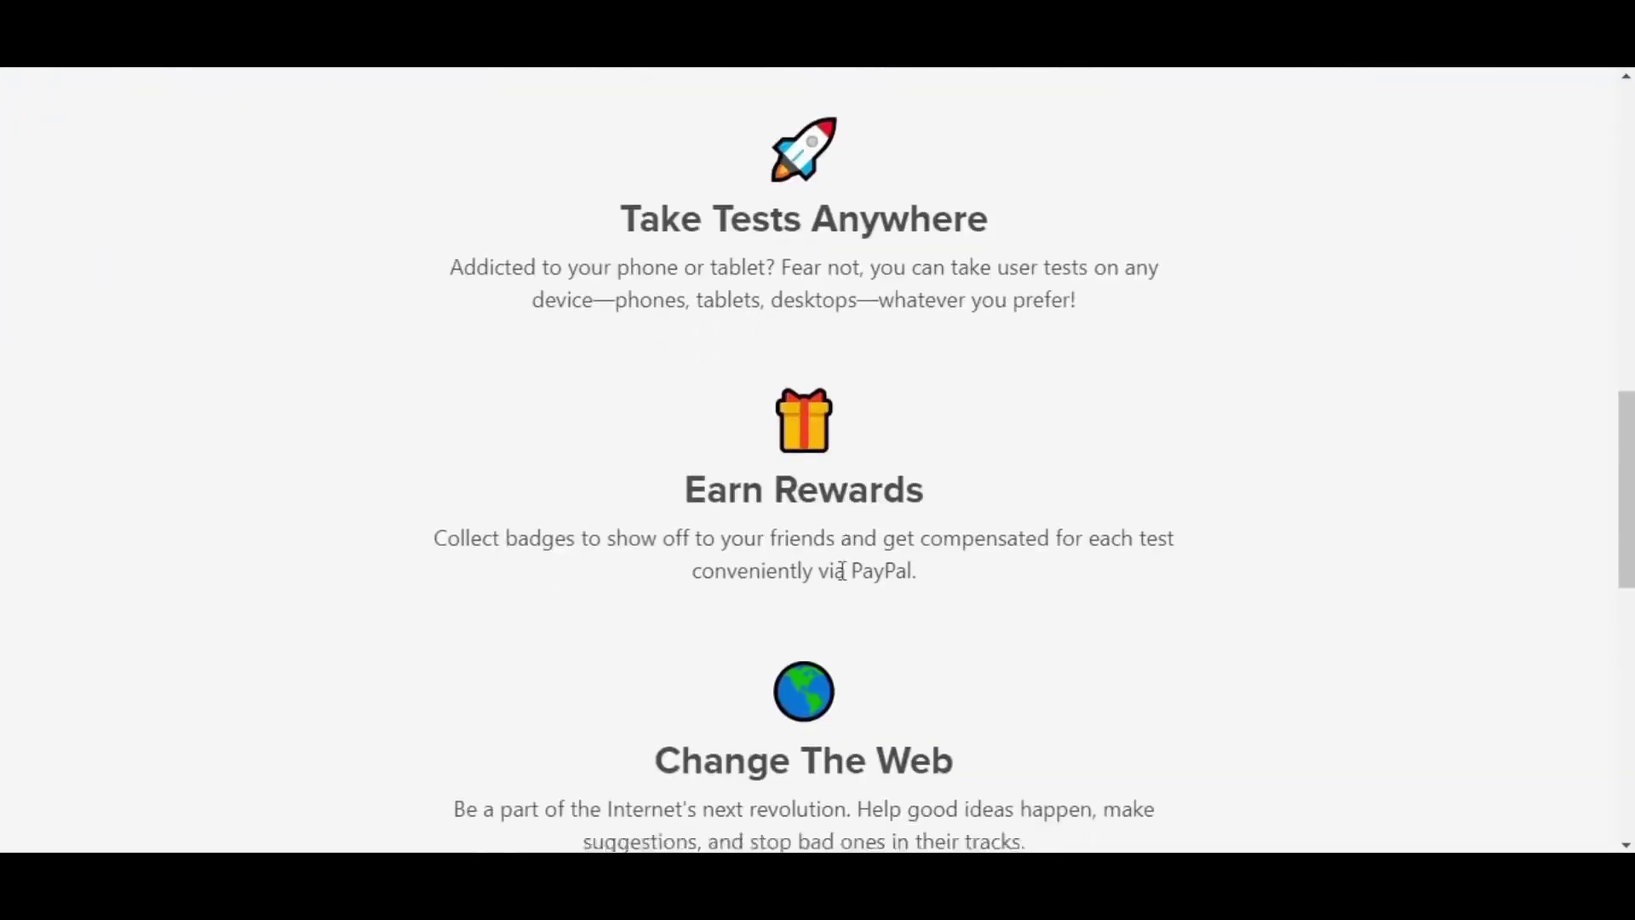
- Scroll through the sign-up page, selecting and then deselecting the 'Enroll today' heading
{"action": "scroll", "coordinate": [842, 571], "scroll_direction": "down", "scroll_amount": 2}
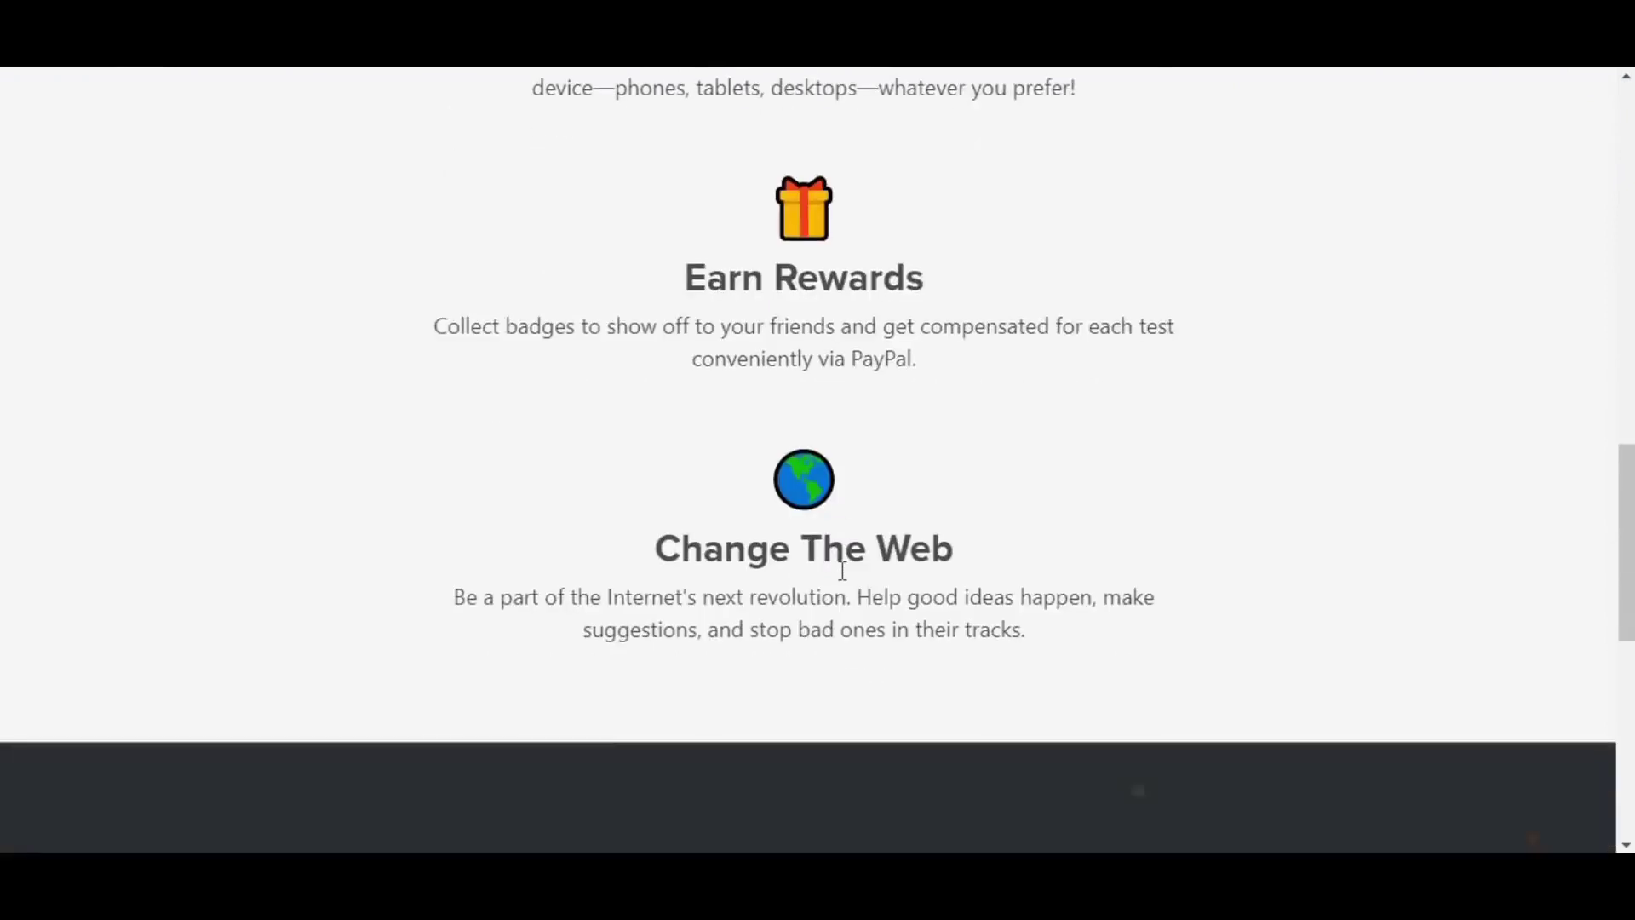
{"action": "scroll", "coordinate": [842, 570], "scroll_direction": "down", "scroll_amount": 2}
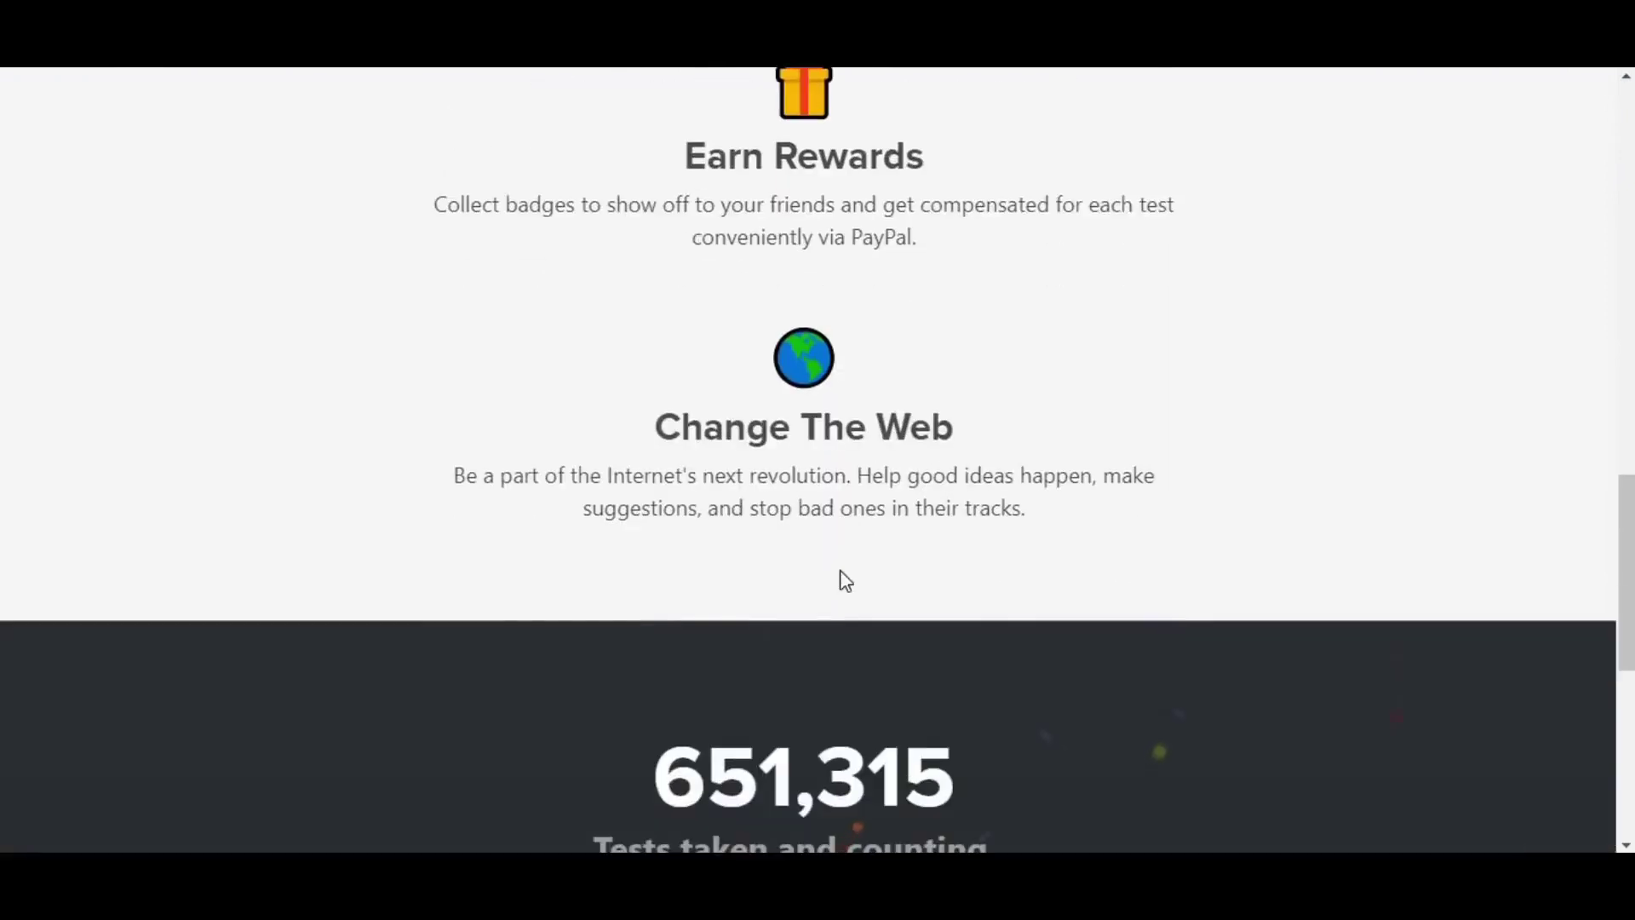
{"action": "scroll", "coordinate": [839, 570], "scroll_direction": "down", "scroll_amount": 2}
{"action": "scroll", "coordinate": [840, 565], "scroll_direction": "down", "scroll_amount": 2}
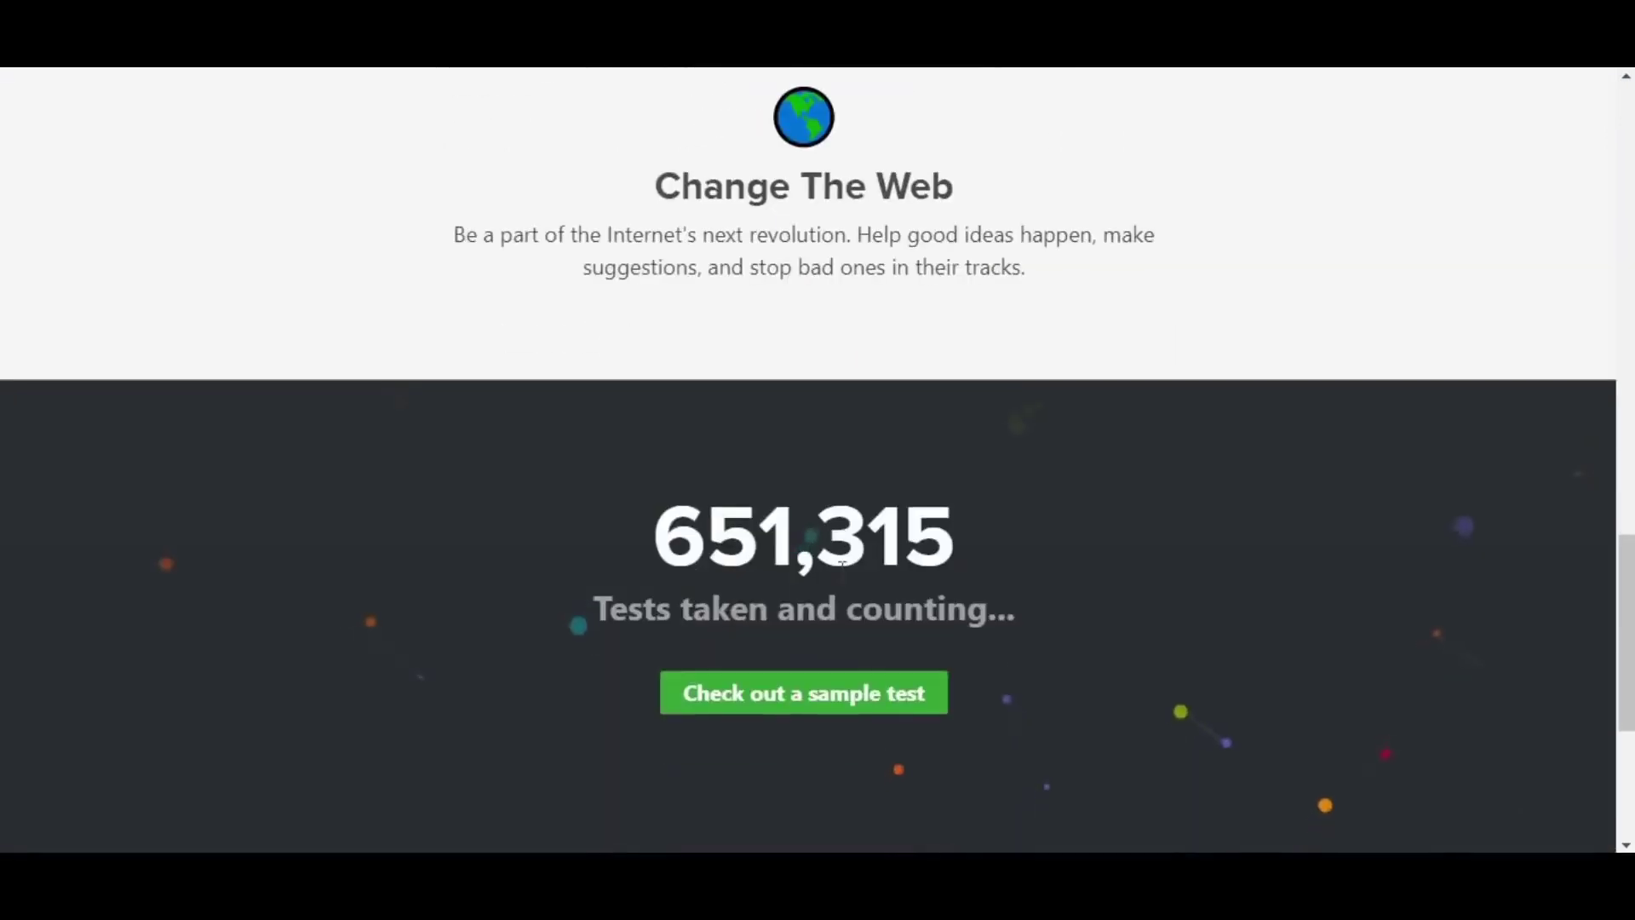
{"action": "scroll", "coordinate": [842, 563], "scroll_direction": "down", "scroll_amount": 2}
{"action": "scroll", "coordinate": [843, 579], "scroll_direction": "down", "scroll_amount": 2}
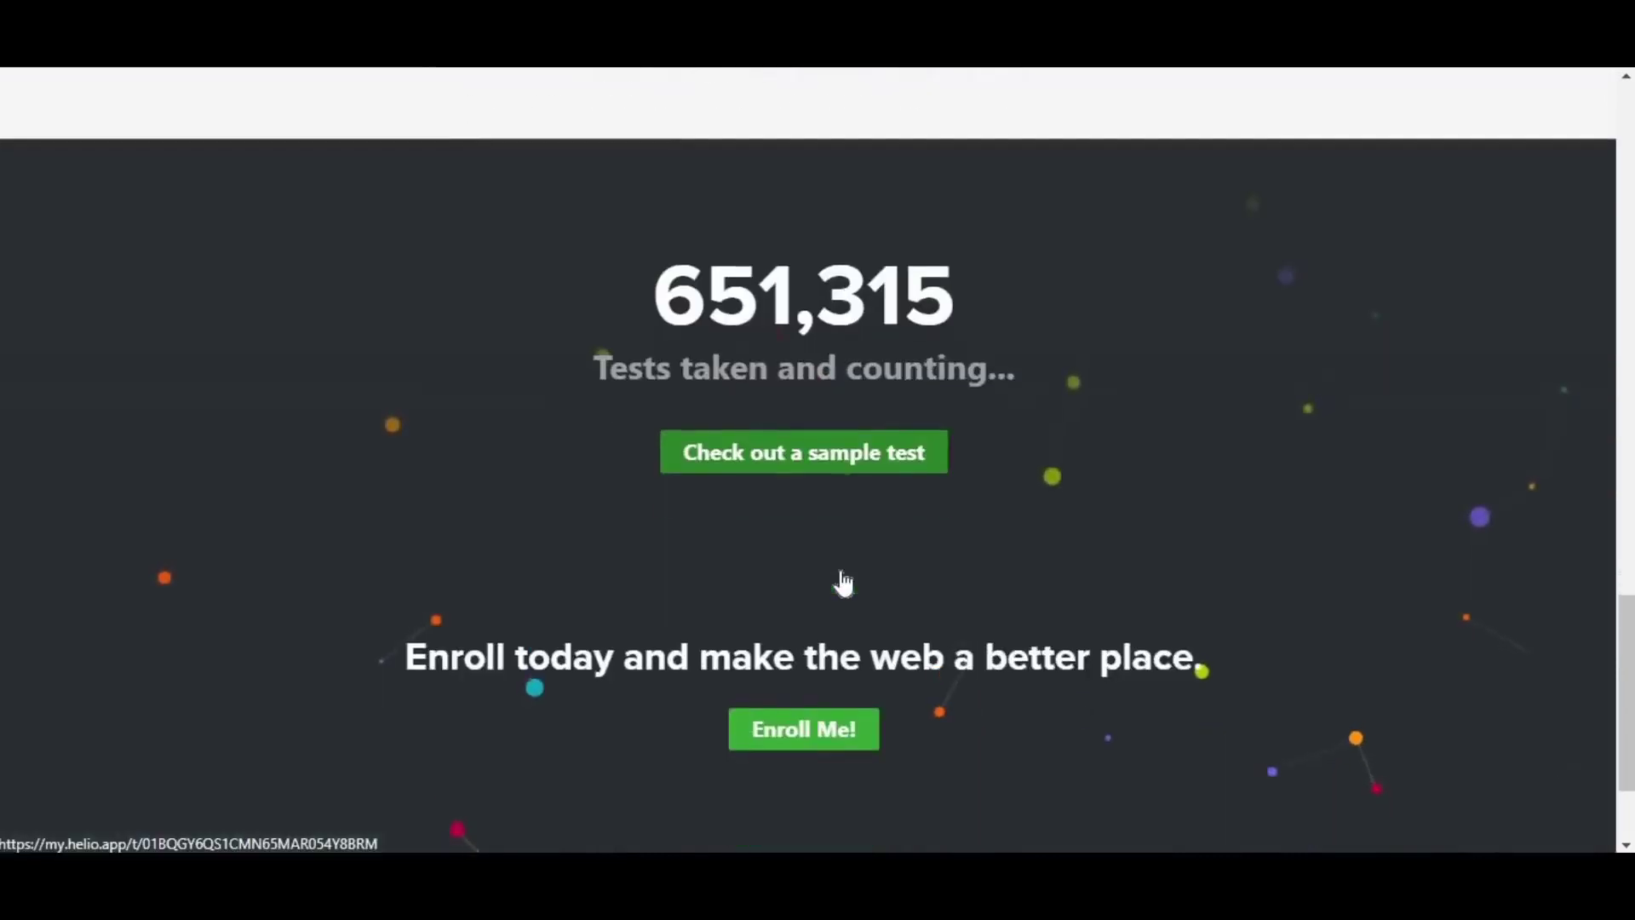
{"action": "scroll", "coordinate": [840, 565], "scroll_direction": "down", "scroll_amount": 2}
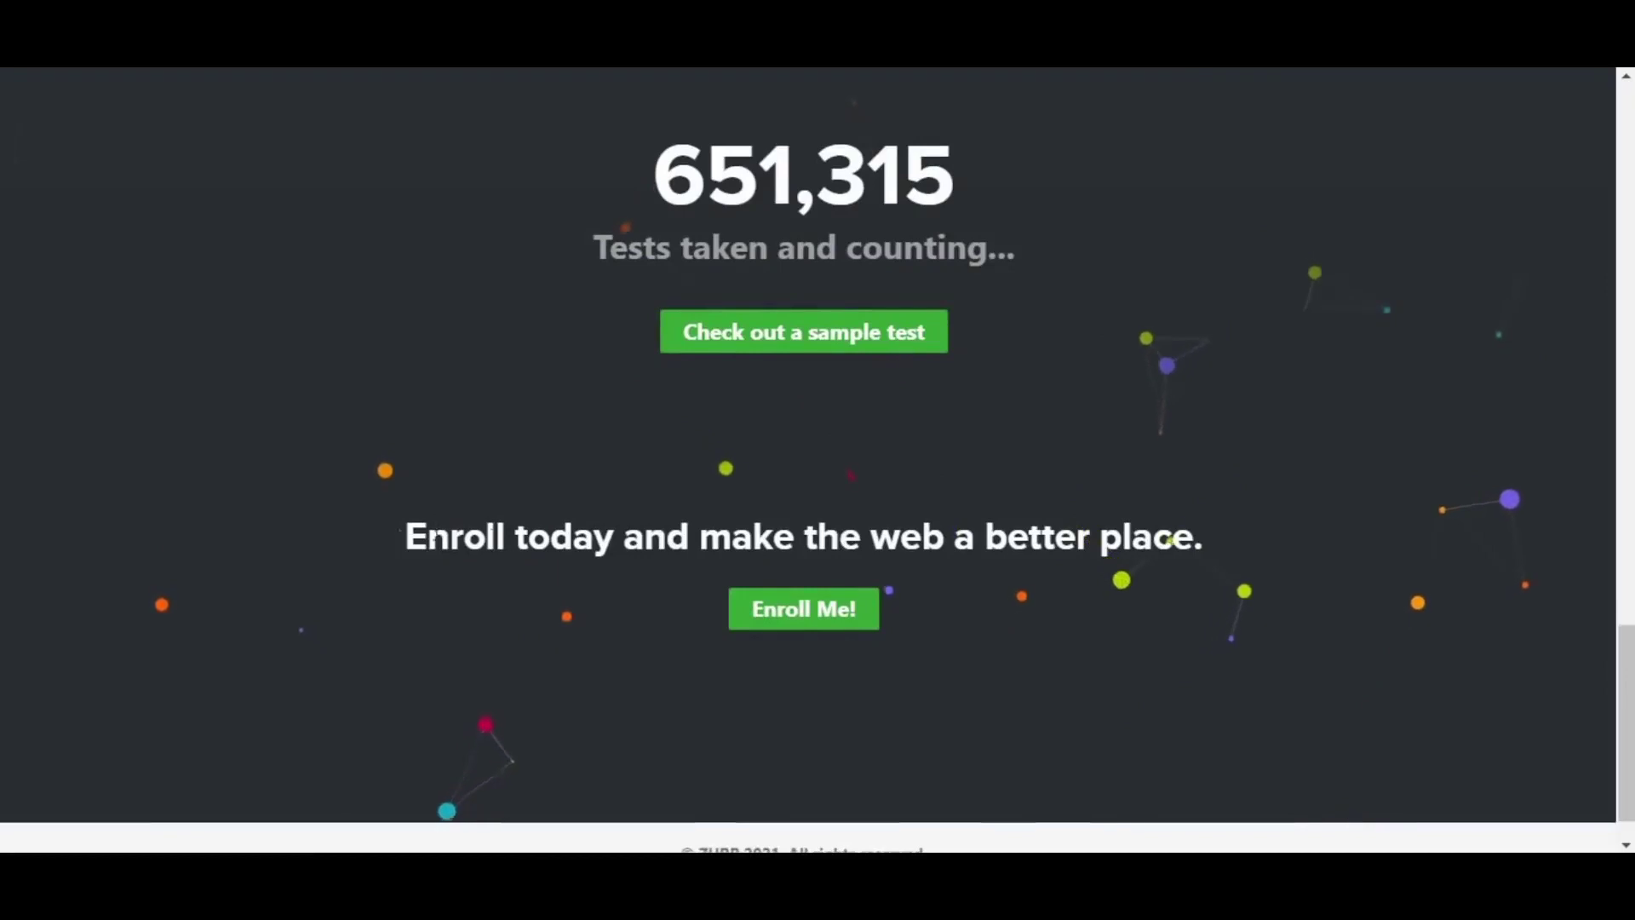
{"action": "left_click_drag", "start_coordinate": [407, 537], "coordinate": [1124, 593]}
{"action": "left_click", "coordinate": [1234, 605]}
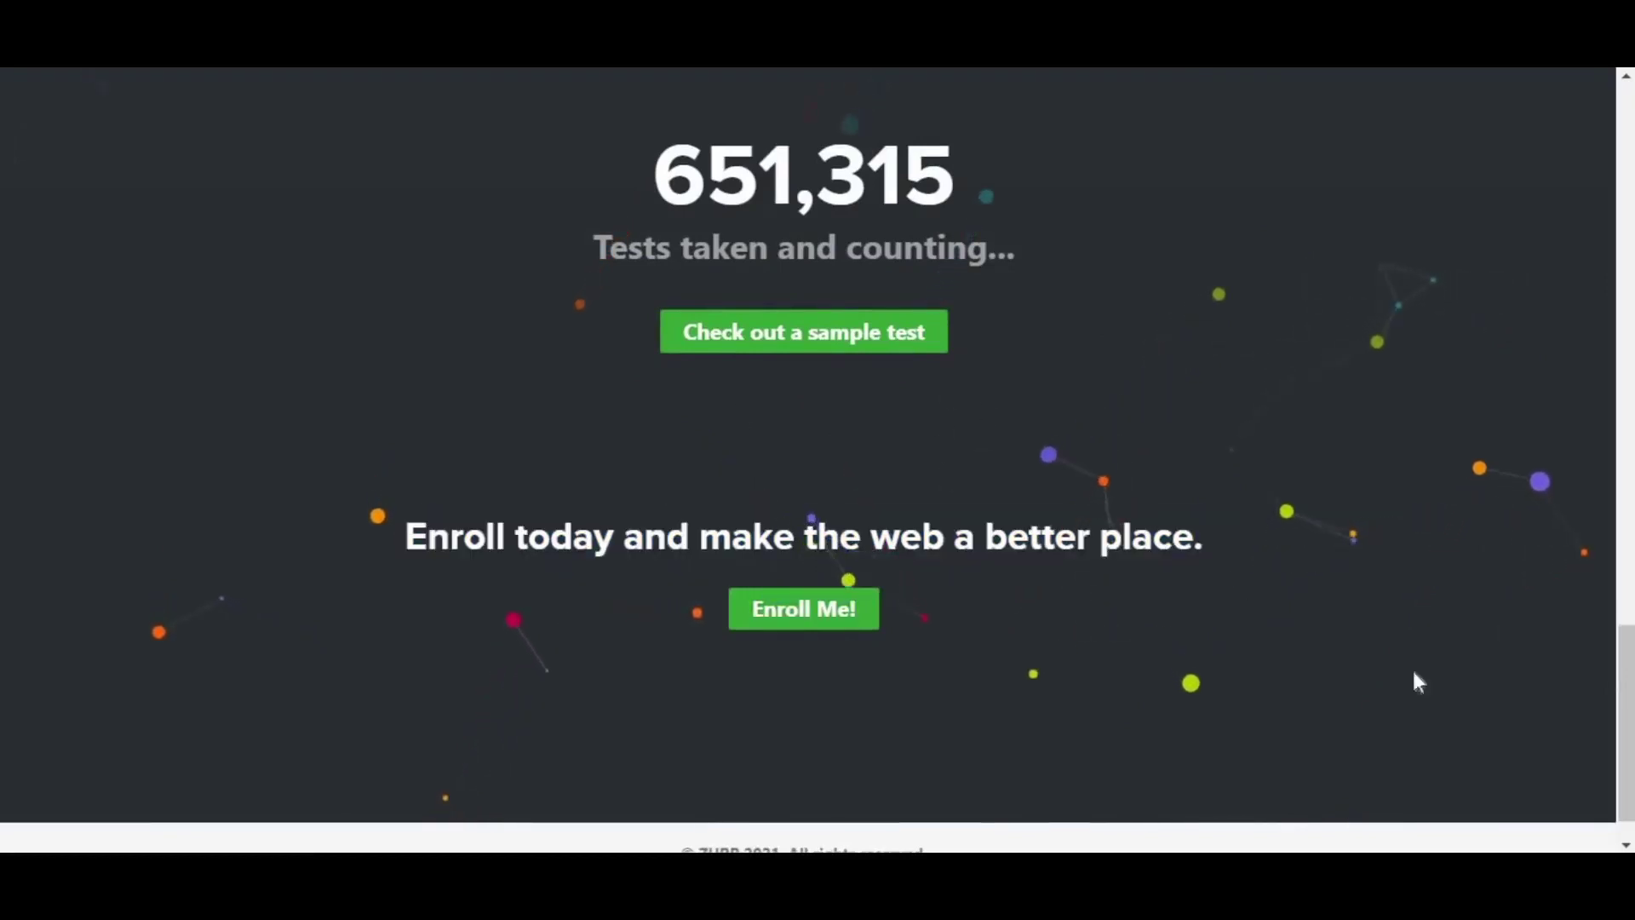
{"action": "scroll", "coordinate": [1105, 656], "scroll_direction": "up", "scroll_amount": 3}
{"action": "scroll", "coordinate": [1107, 659], "scroll_direction": "up", "scroll_amount": 5}
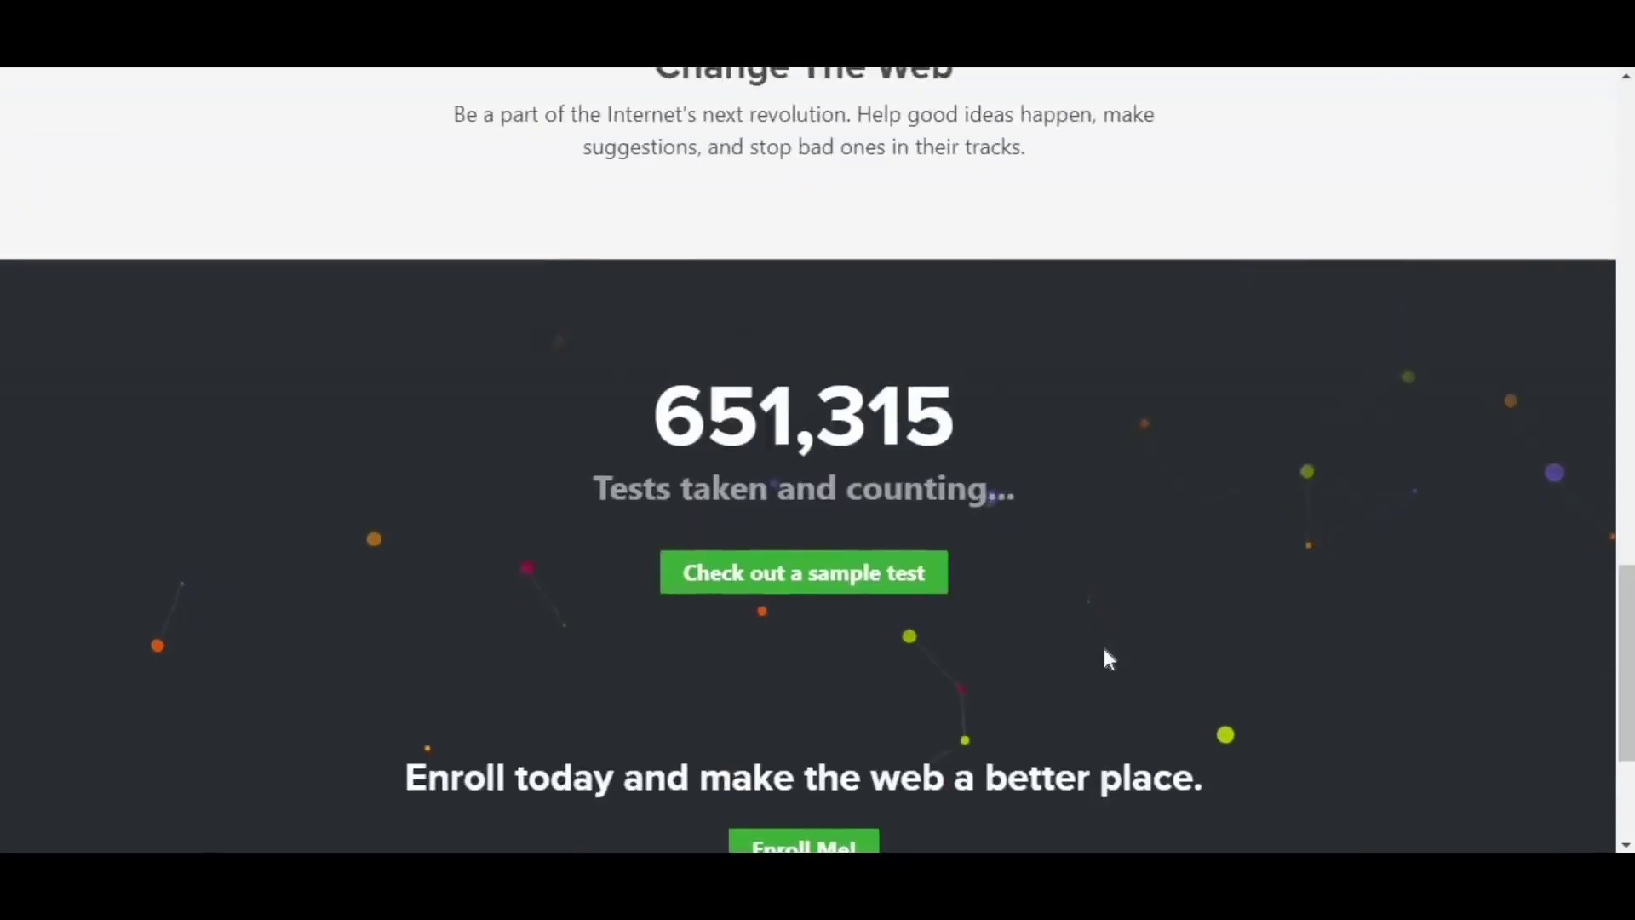
{"action": "scroll", "coordinate": [1105, 651], "scroll_direction": "up", "scroll_amount": 5}
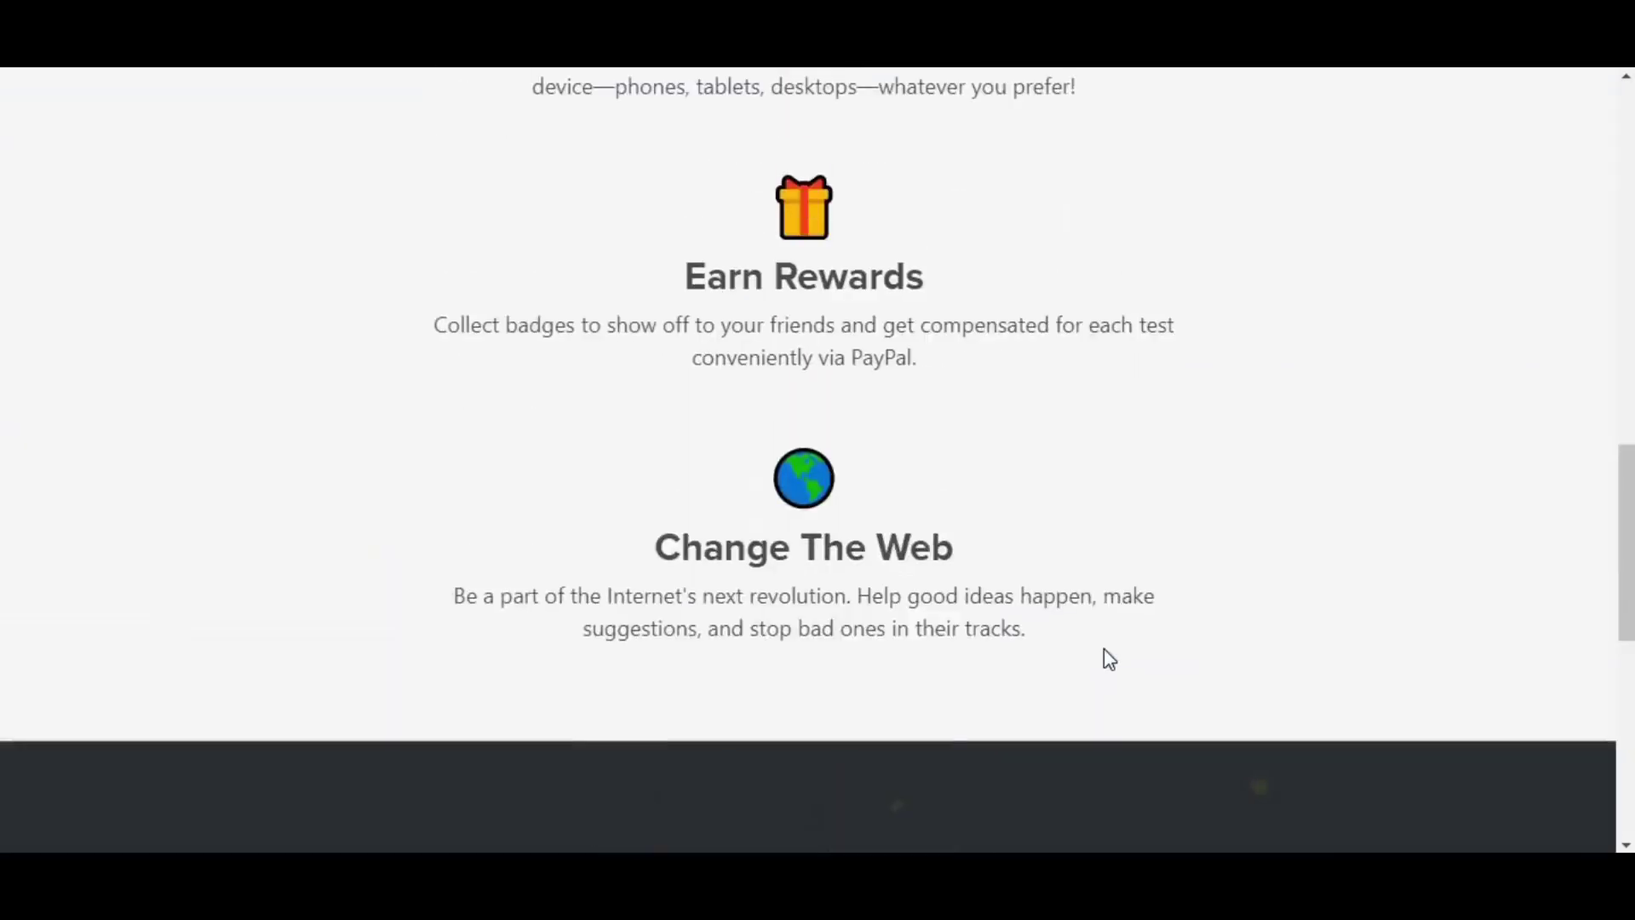
{"action": "scroll", "coordinate": [1104, 650], "scroll_direction": "up", "scroll_amount": 8}
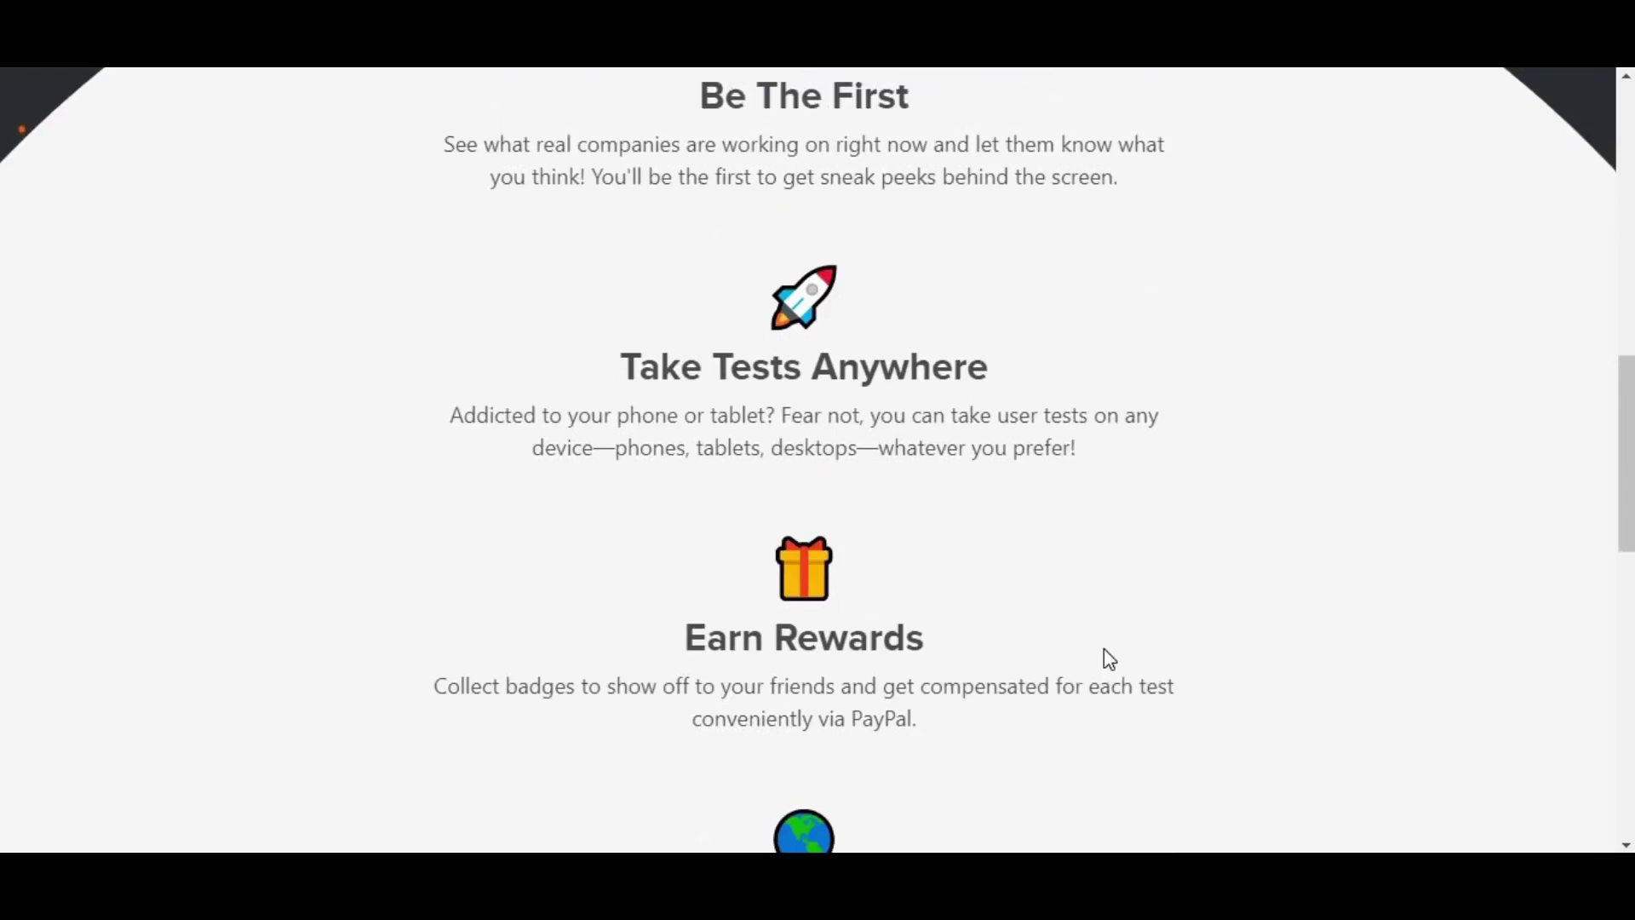
{"action": "scroll", "coordinate": [1105, 650], "scroll_direction": "up", "scroll_amount": 7}
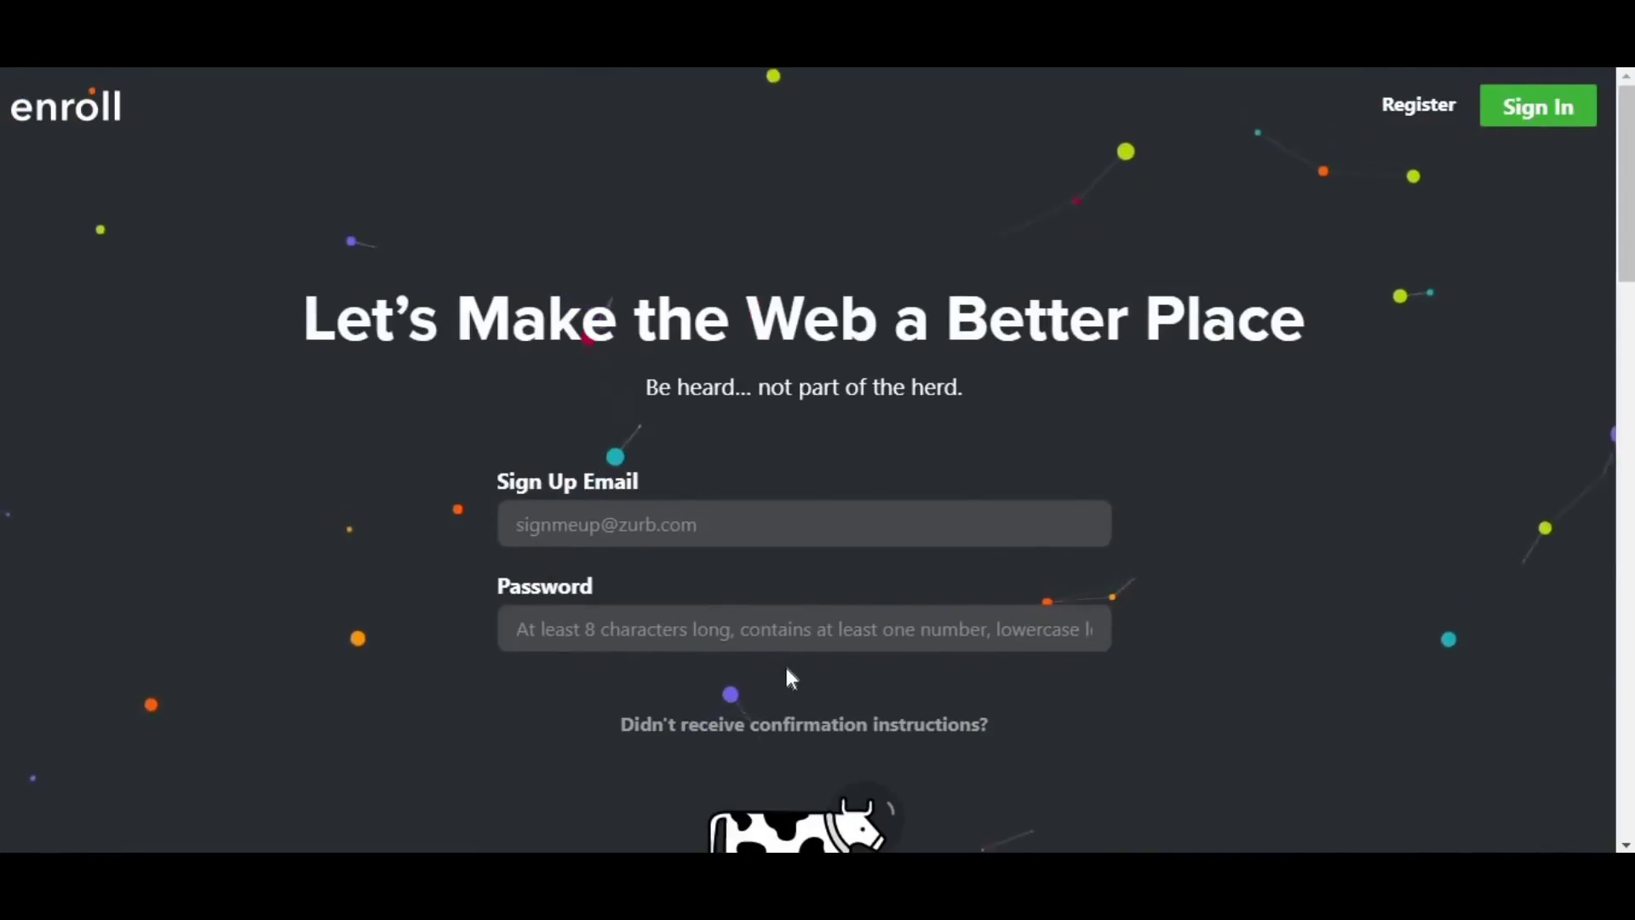
- Scroll back down the sign-up form, reselecting the 'Enroll today' heading text
{"action": "scroll", "coordinate": [1105, 651], "scroll_direction": "down", "scroll_amount": 1}
{"action": "scroll", "coordinate": [1104, 650], "scroll_direction": "down", "scroll_amount": 6}
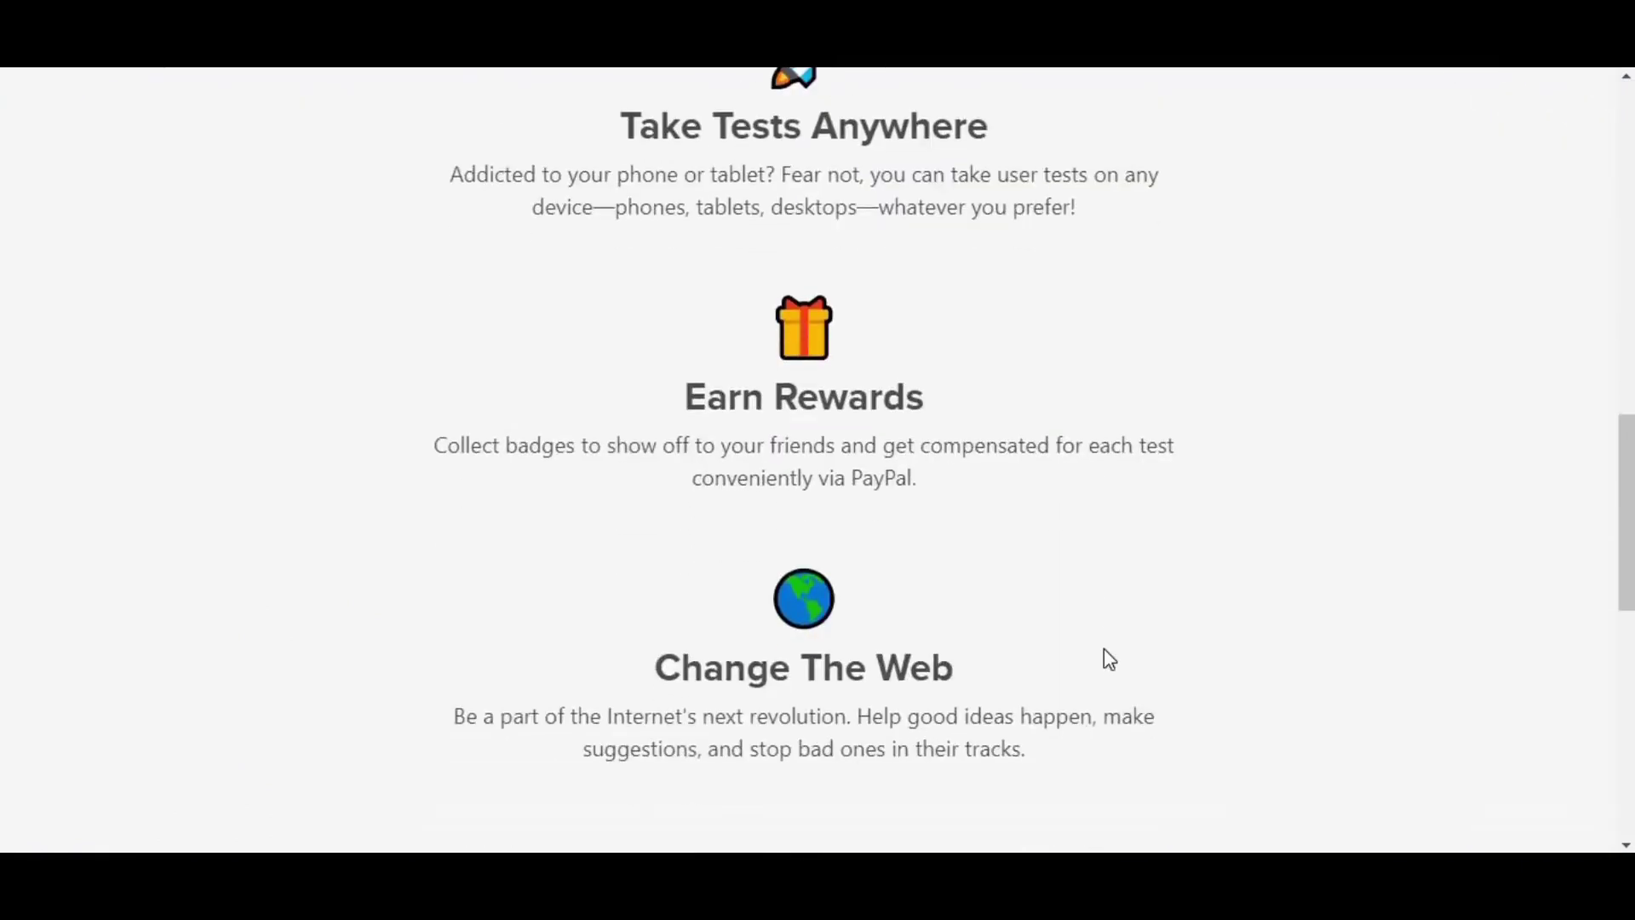
{"action": "scroll", "coordinate": [1109, 658], "scroll_direction": "down", "scroll_amount": 1}
{"action": "scroll", "coordinate": [1104, 650], "scroll_direction": "down", "scroll_amount": 3}
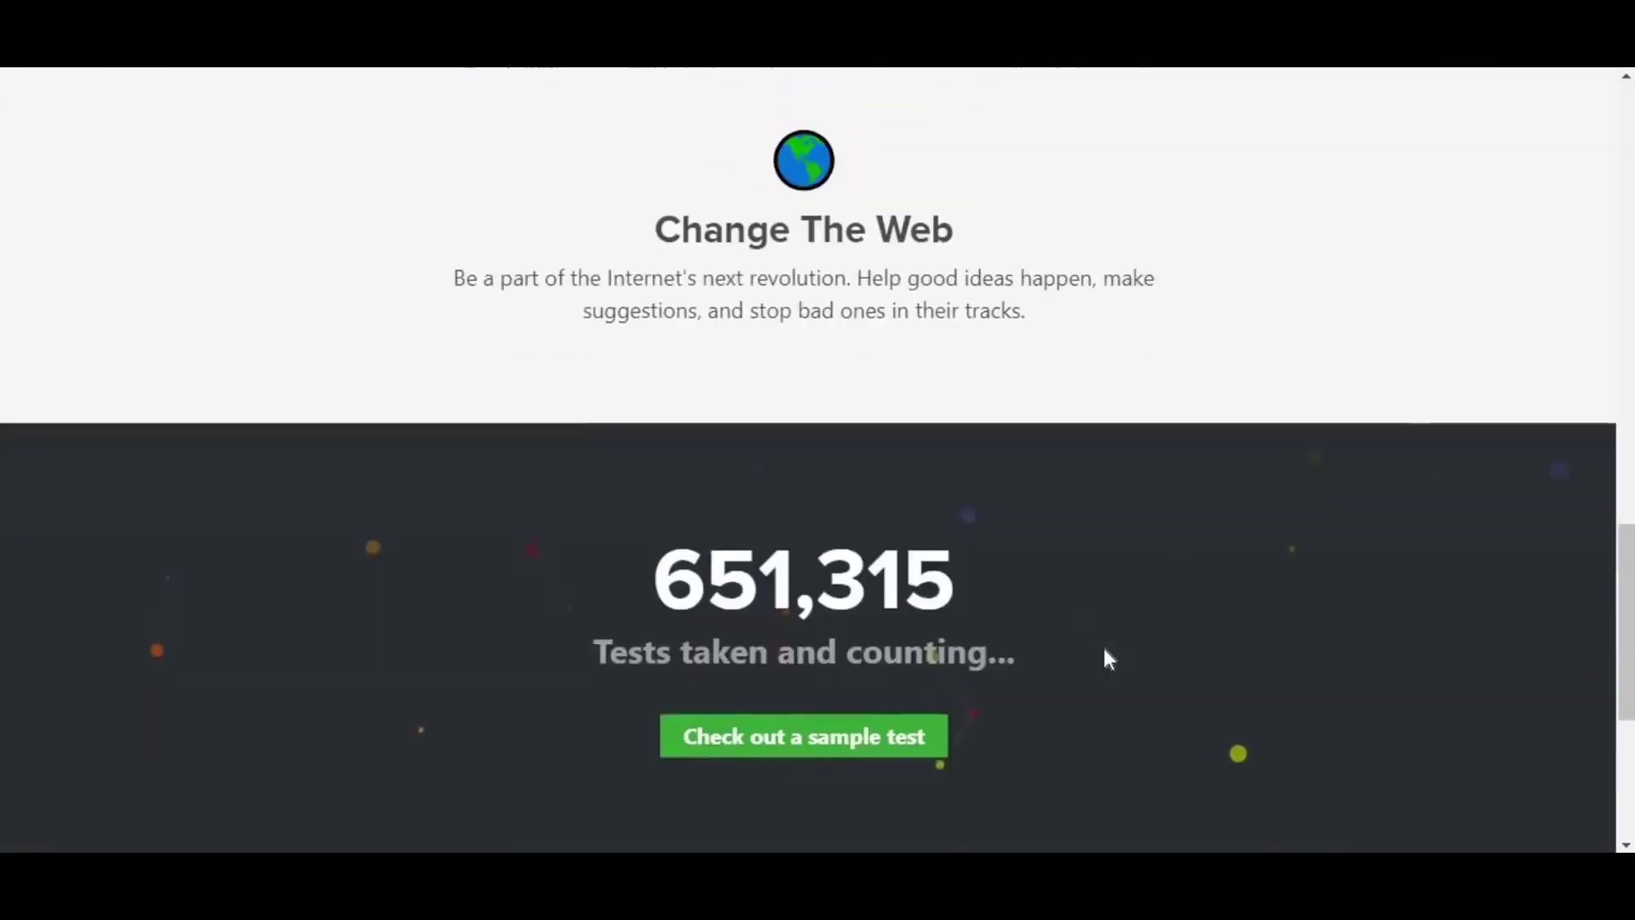
{"action": "scroll", "coordinate": [1105, 649], "scroll_direction": "down", "scroll_amount": 3}
{"action": "scroll", "coordinate": [1104, 656], "scroll_direction": "down", "scroll_amount": 1}
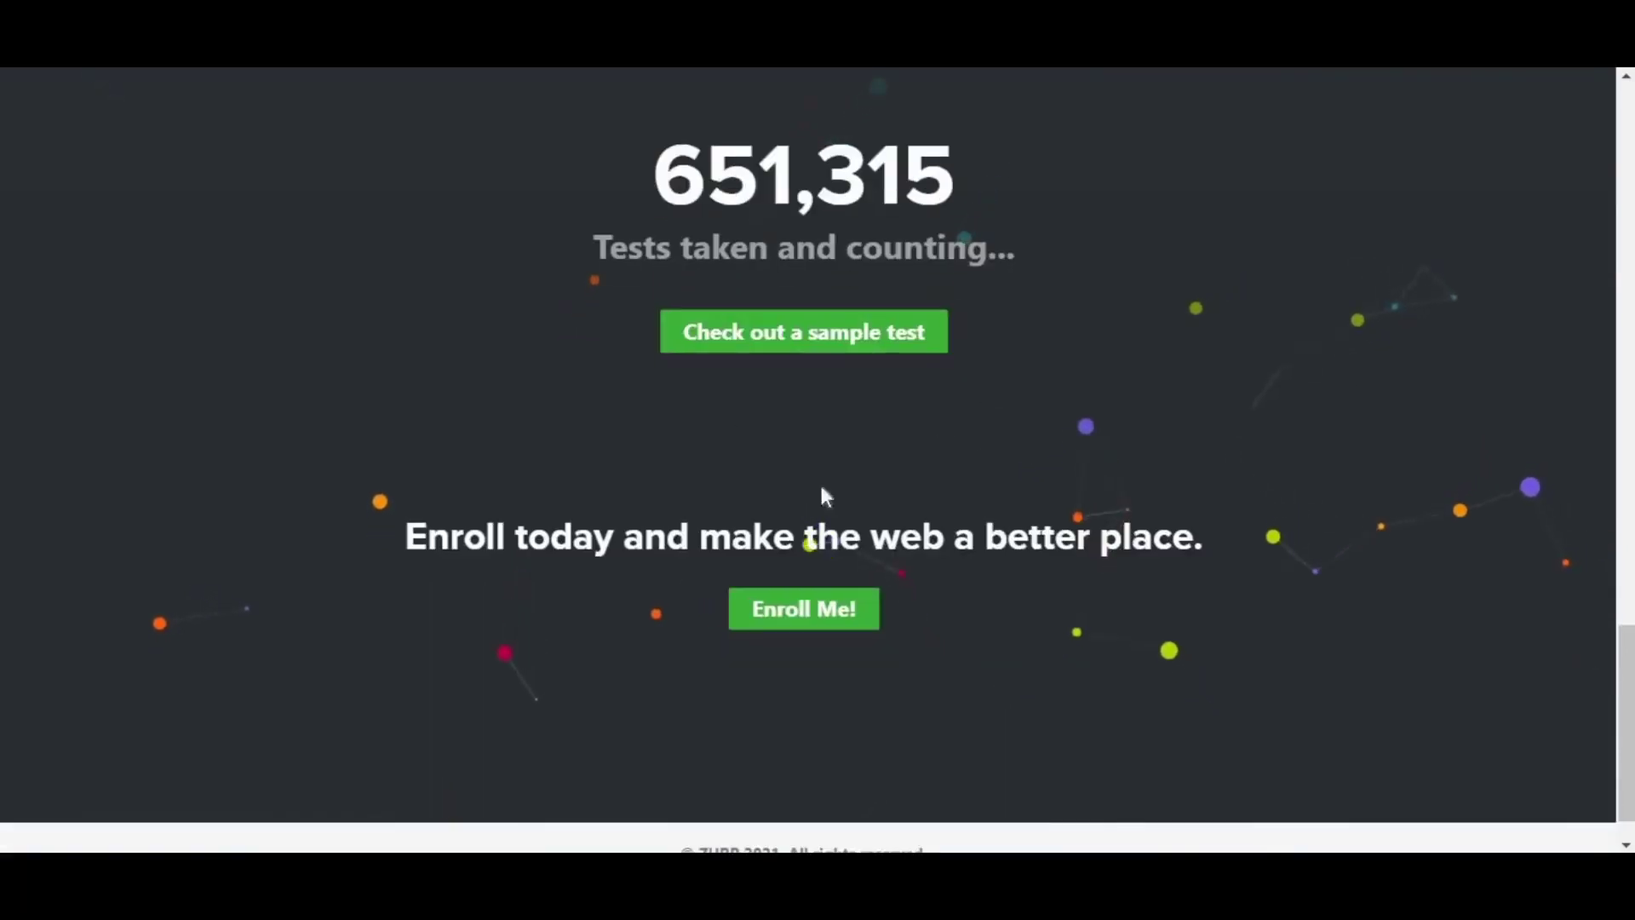
{"action": "left_click_drag", "start_coordinate": [405, 536], "coordinate": [394, 533]}
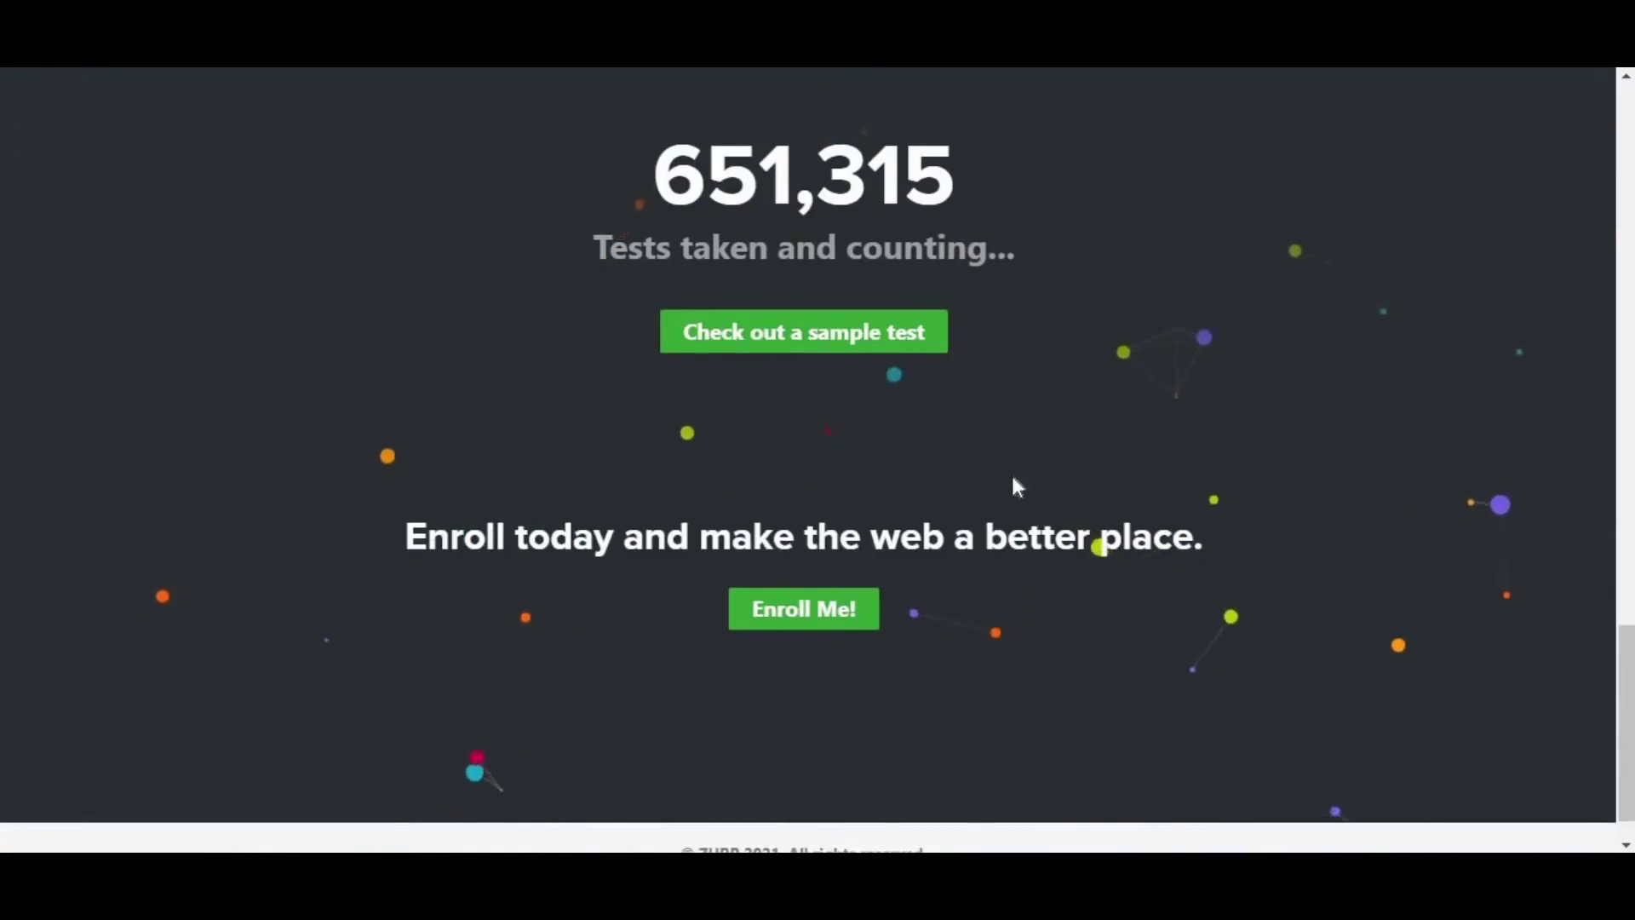
{"action": "scroll", "coordinate": [895, 579], "scroll_direction": "up", "scroll_amount": 15}
{"action": "scroll", "coordinate": [785, 668], "scroll_direction": "down", "scroll_amount": 6}
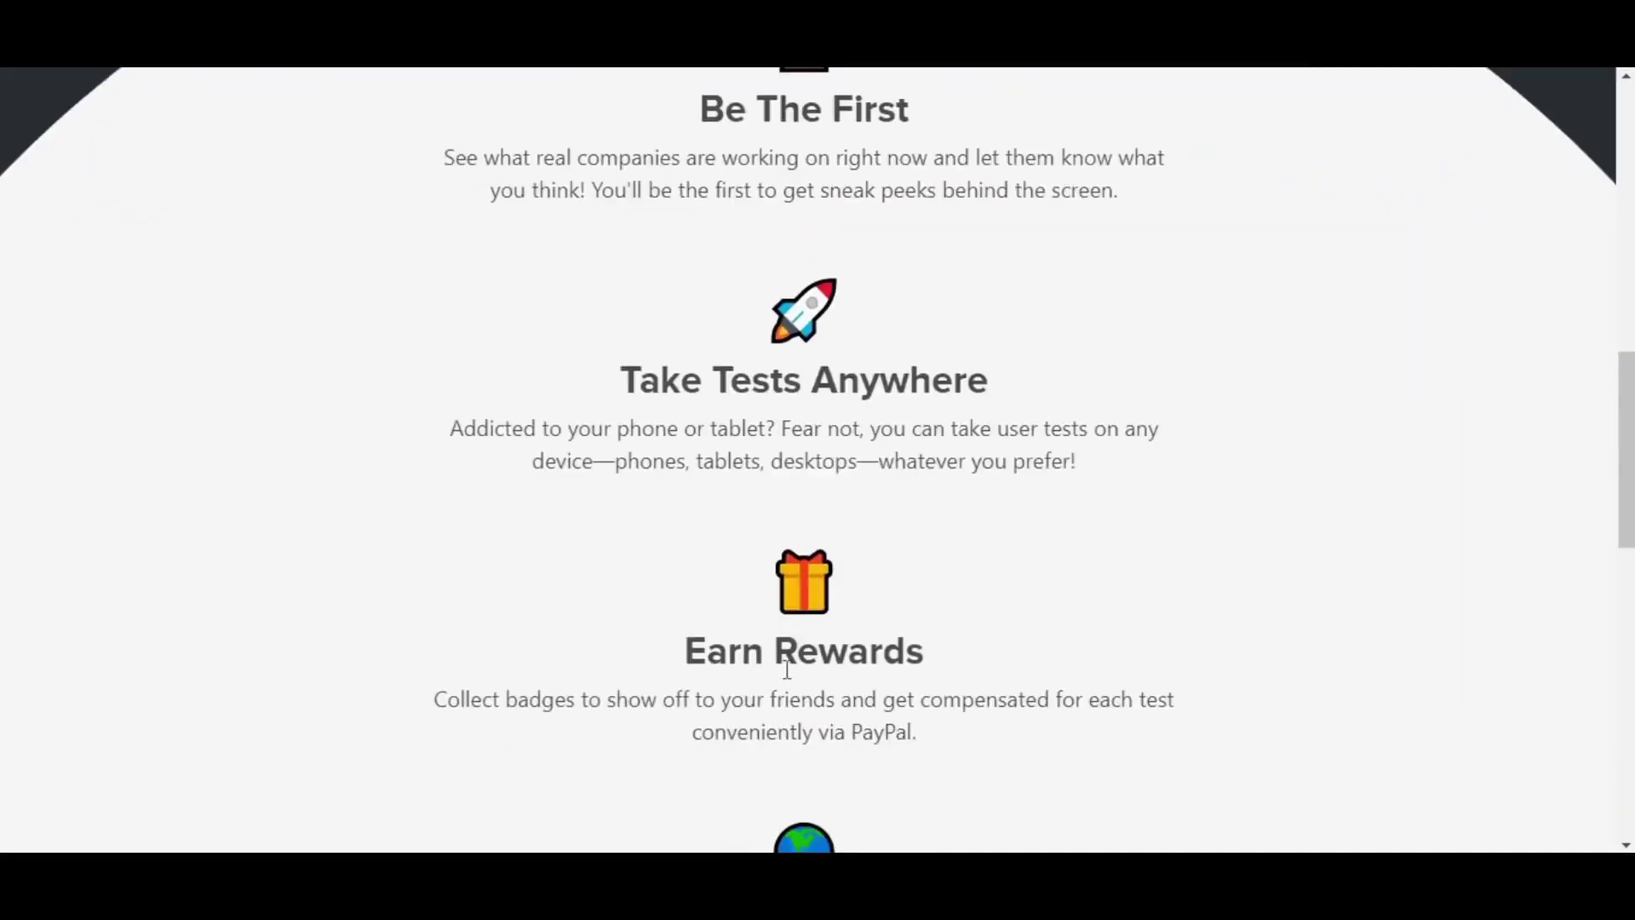
{"action": "scroll", "coordinate": [787, 669], "scroll_direction": "down", "scroll_amount": 10}
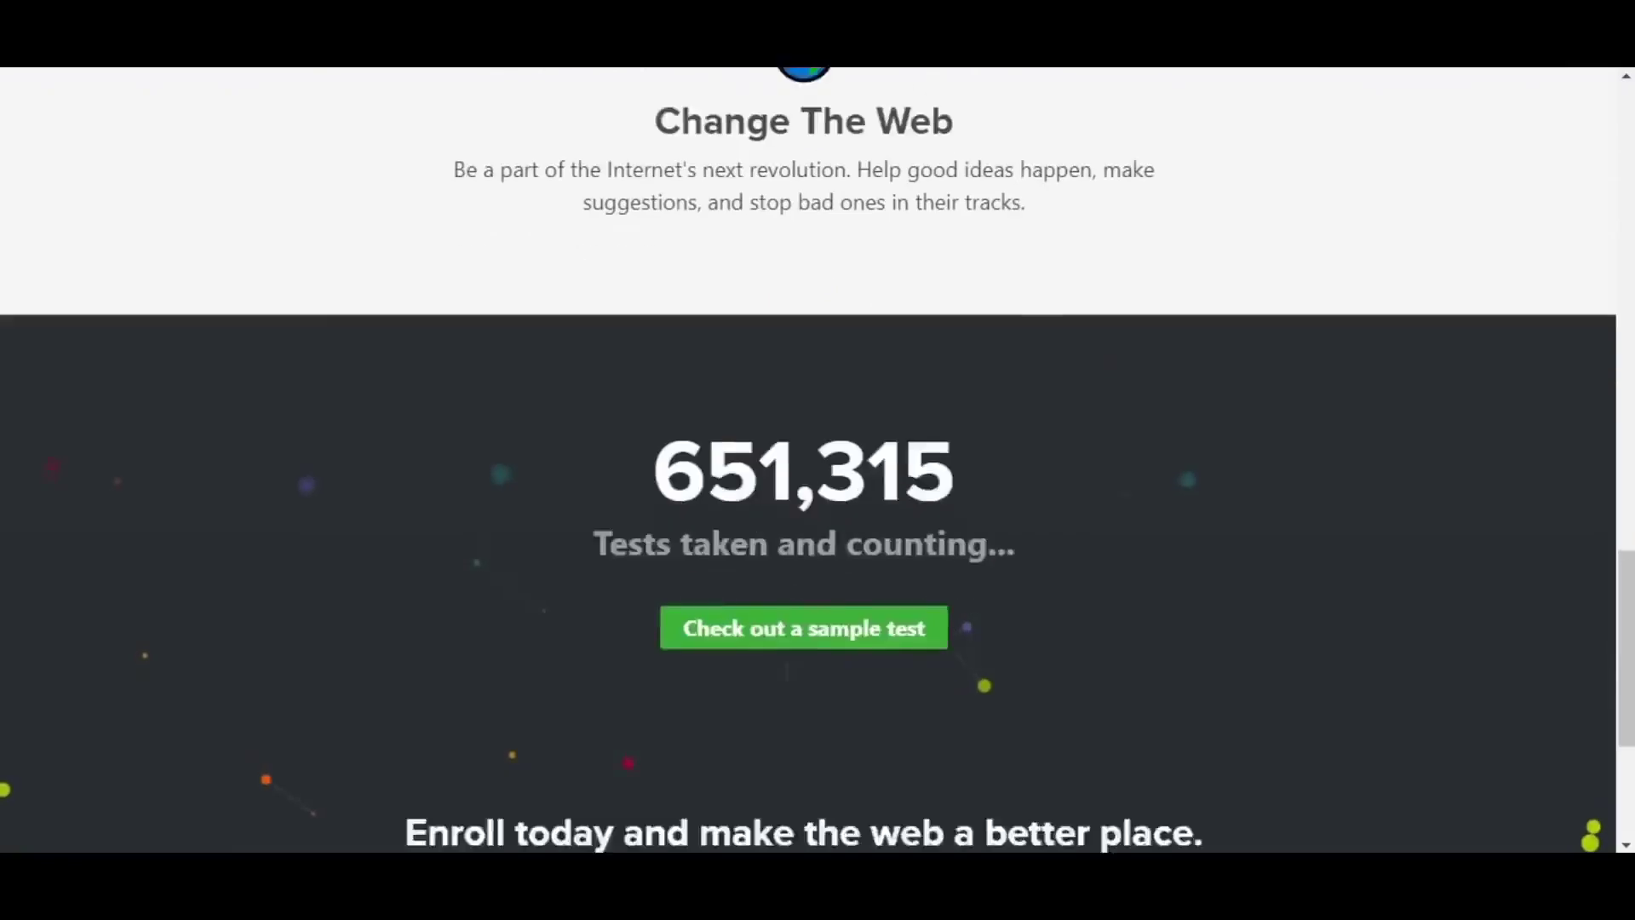
{"action": "scroll", "coordinate": [785, 672], "scroll_direction": "down", "scroll_amount": 2}
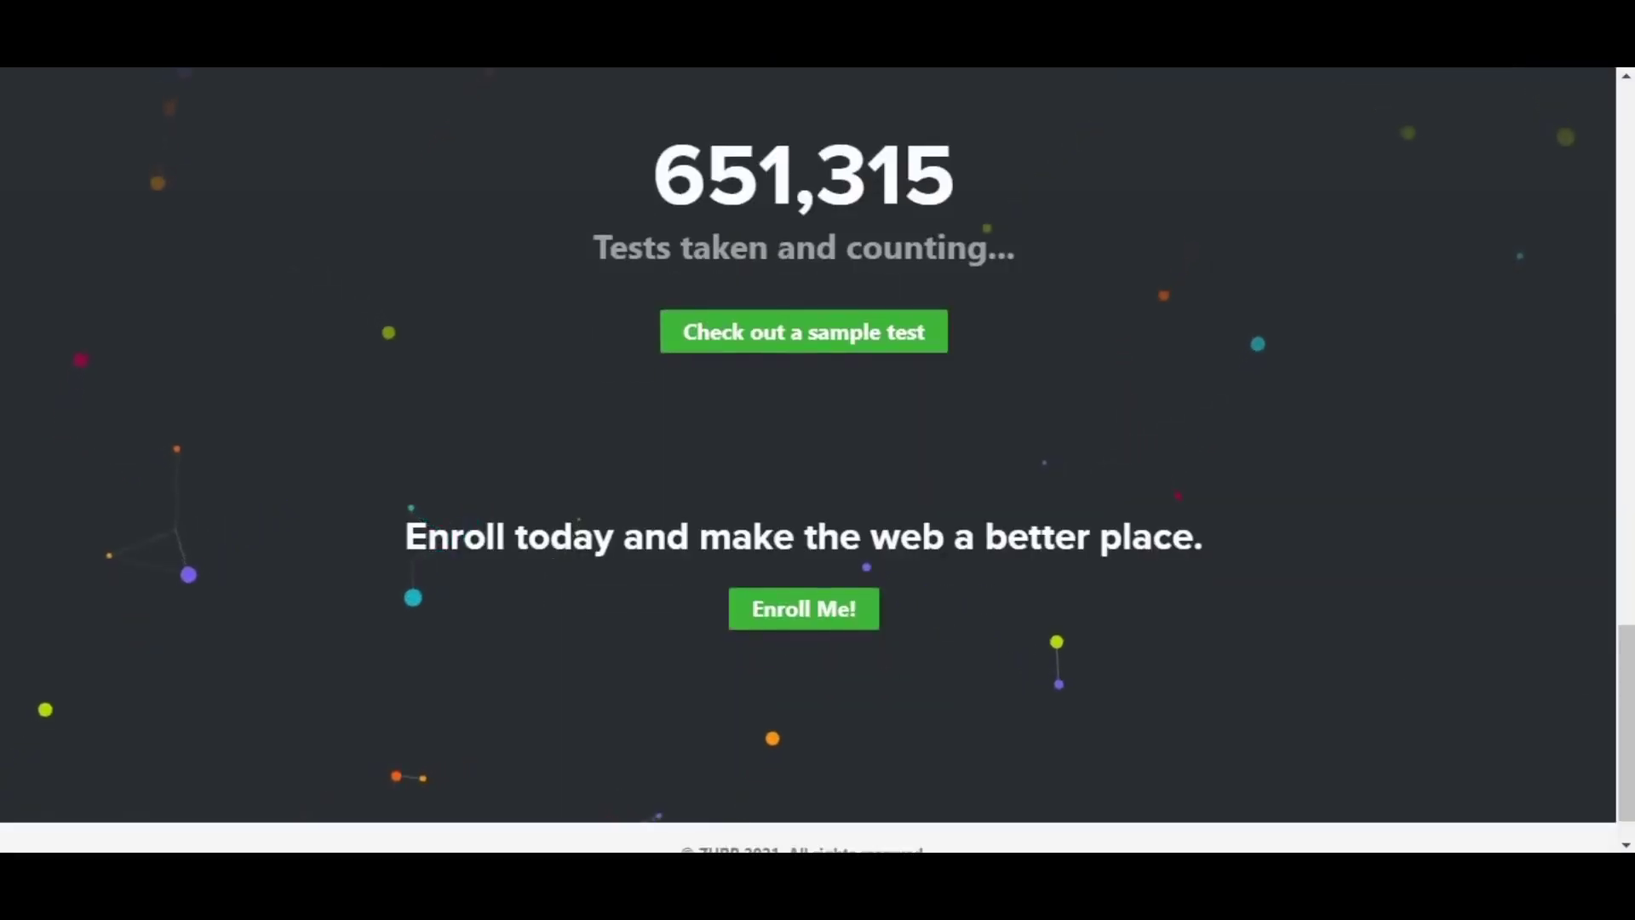
{"action": "left_click_drag", "start_coordinate": [1630, 715], "coordinate": [1612, 167]}
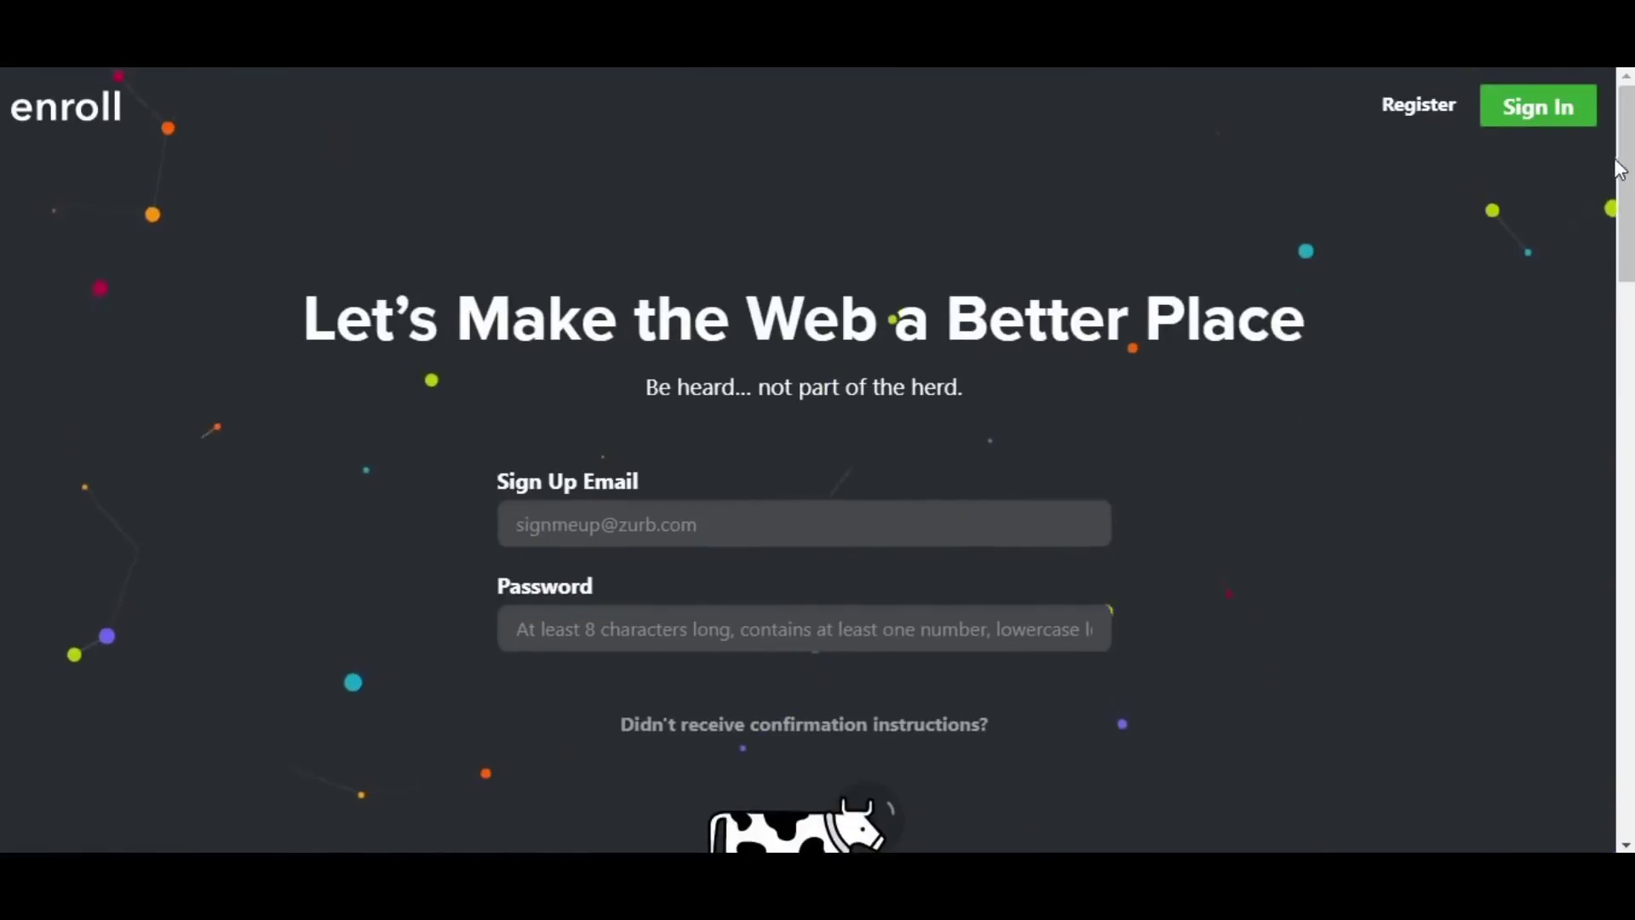
- Move into the password field and tick the Privacy Policy and Terms Of Service agreements
{"action": "key", "text": "Tab"}
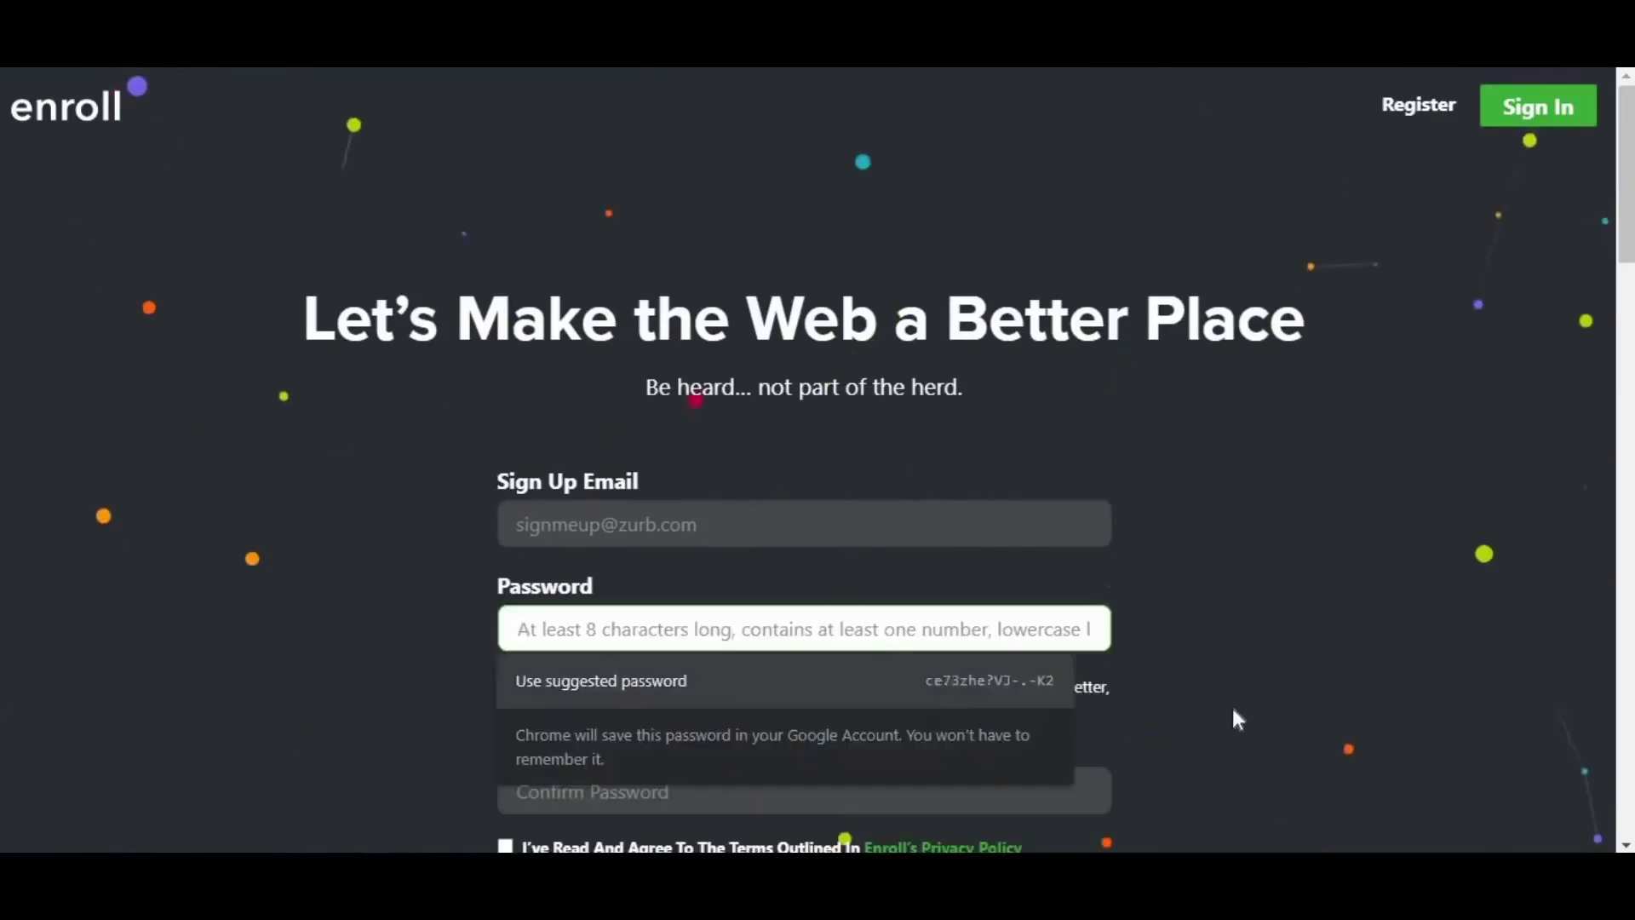
{"action": "scroll", "coordinate": [596, 664], "scroll_direction": "down", "scroll_amount": 1}
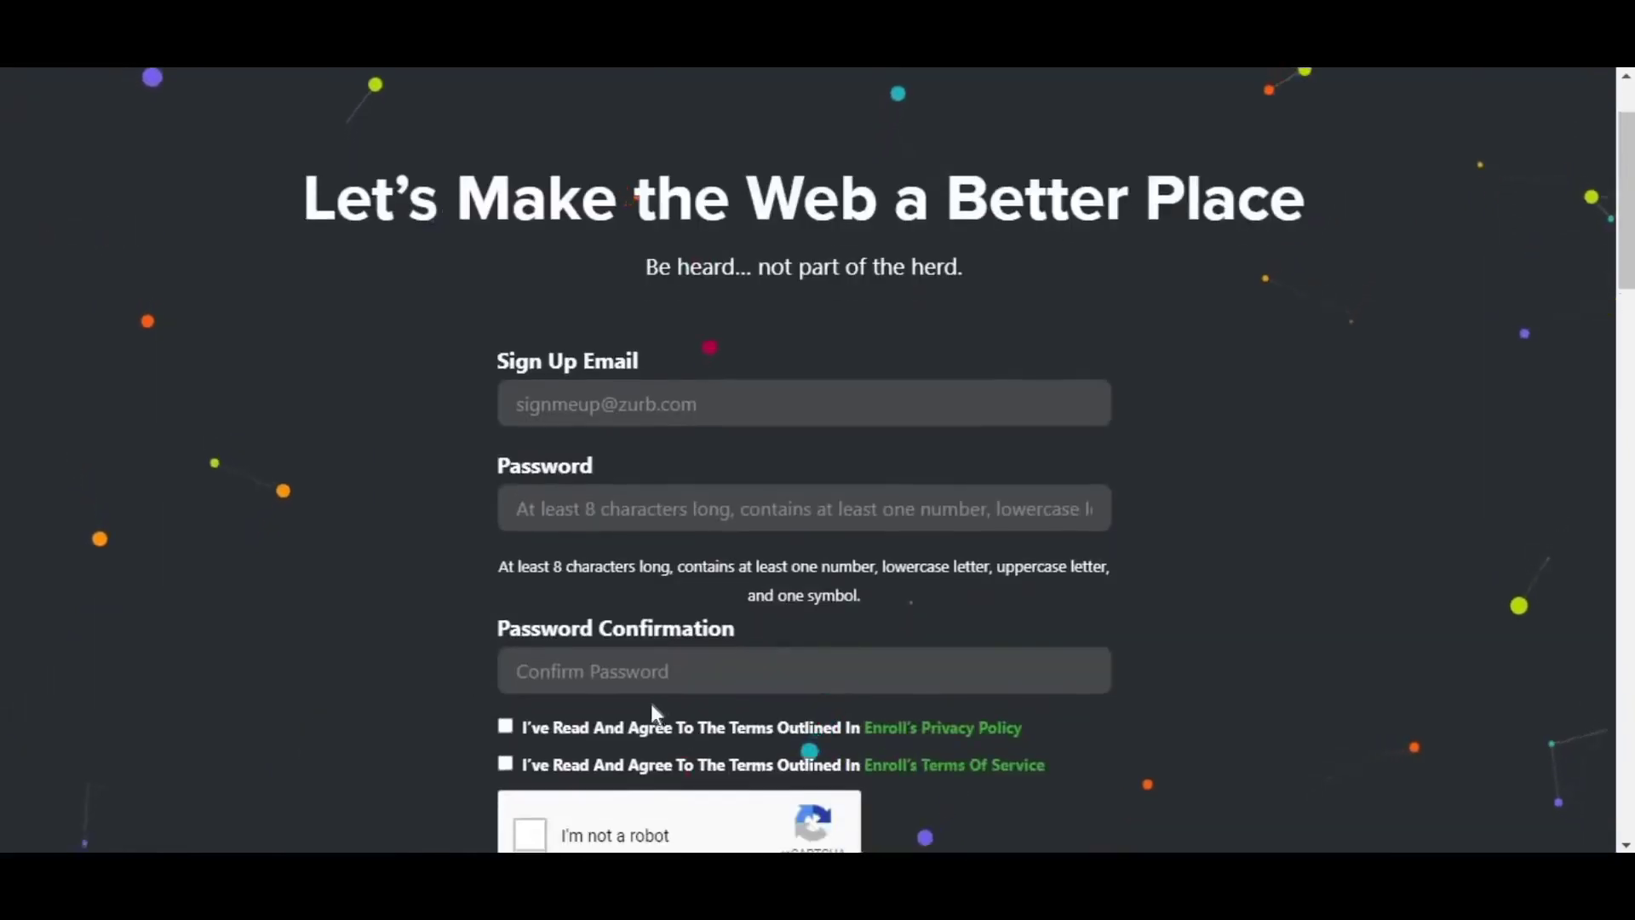
{"action": "scroll", "coordinate": [652, 707], "scroll_direction": "down", "scroll_amount": 1}
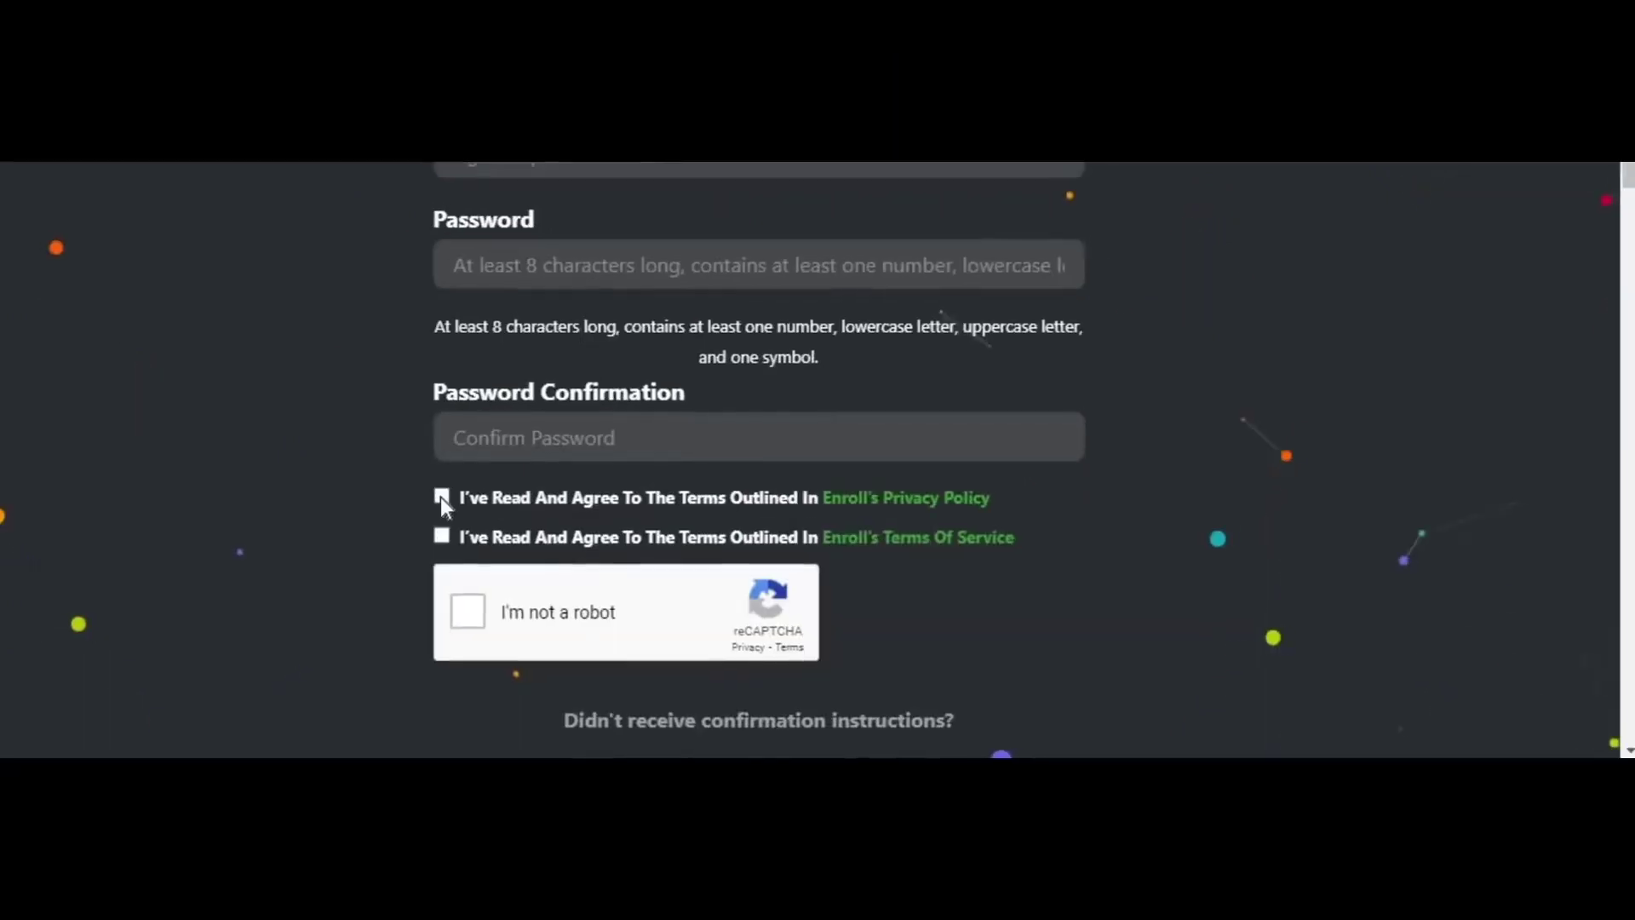
{"action": "left_click", "coordinate": [506, 606]}
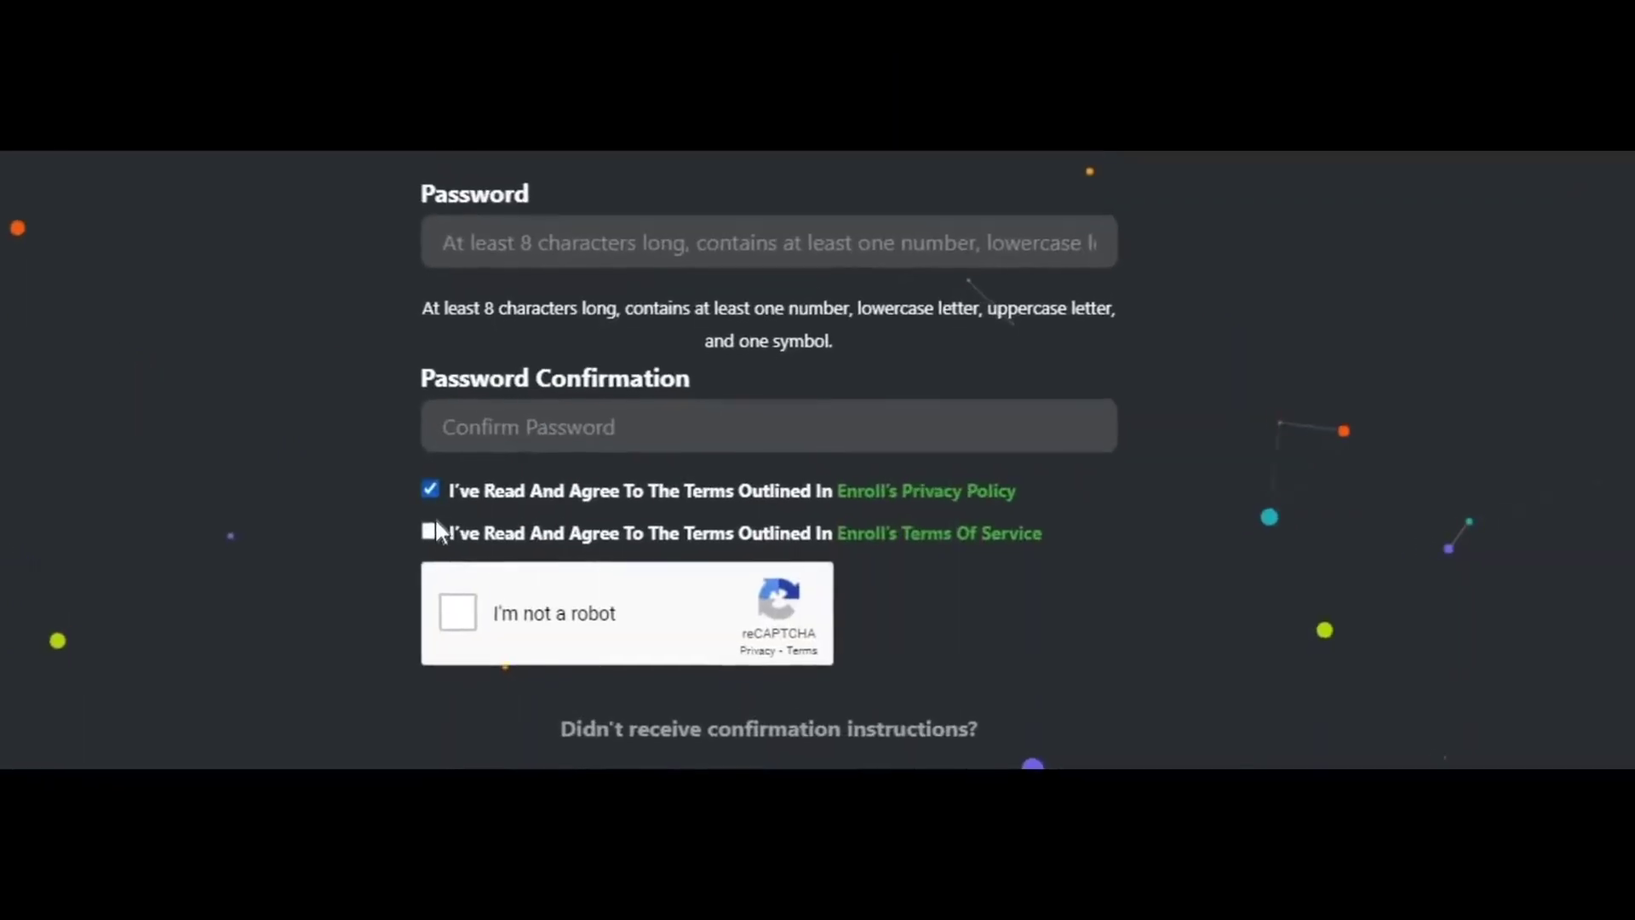
{"action": "left_click", "coordinate": [506, 643]}
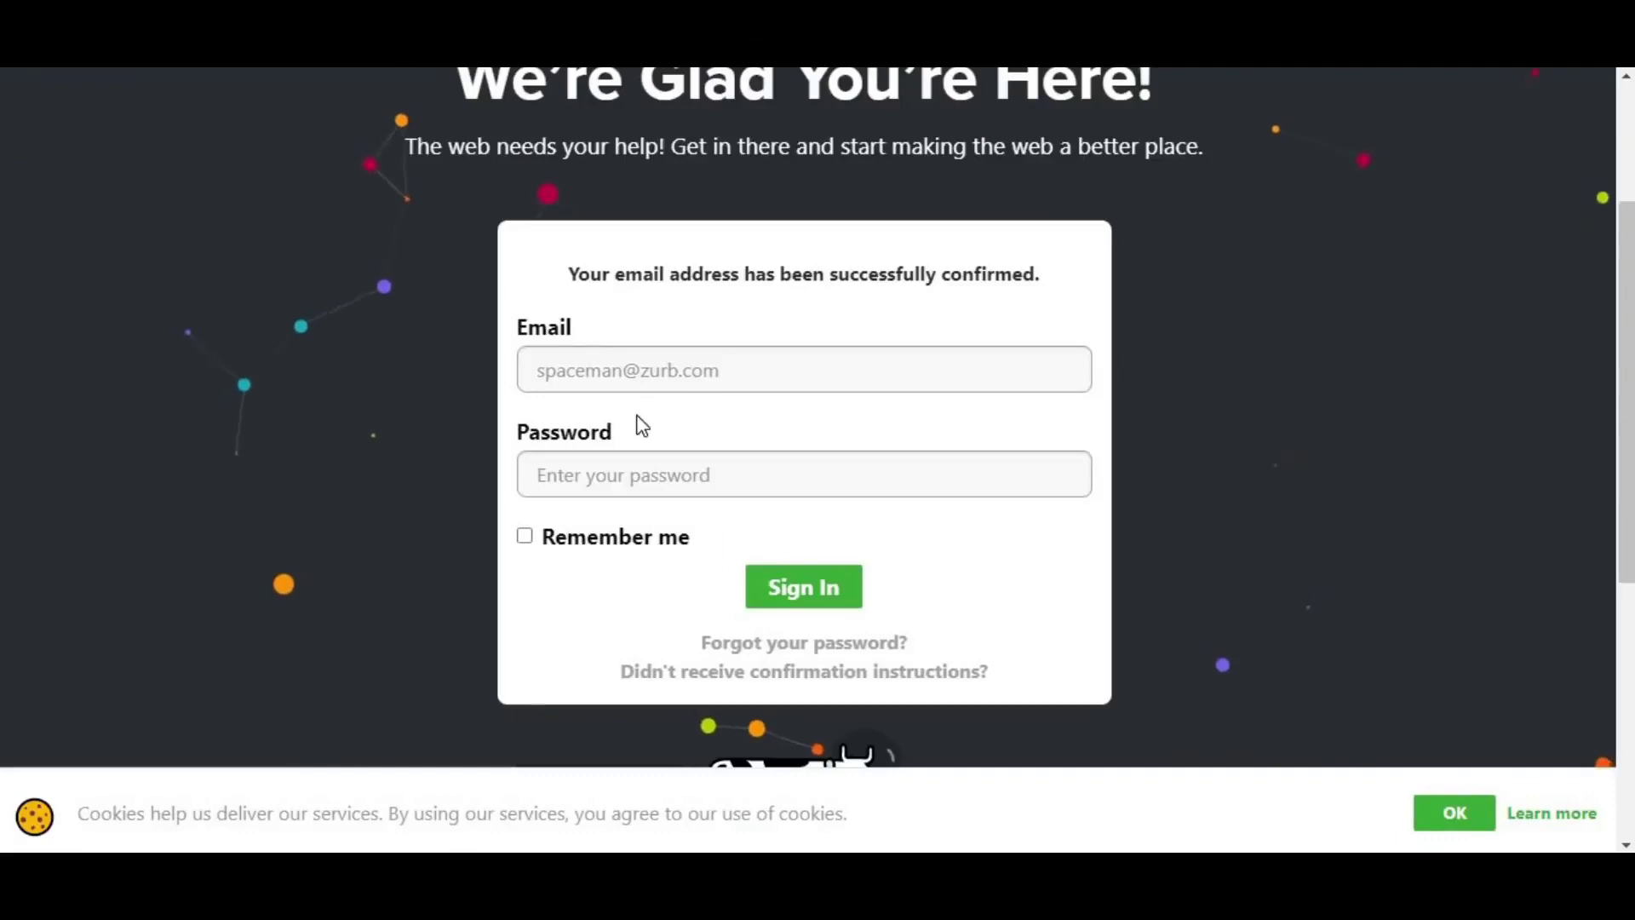
- Switch to capital letters and start entering the last name
{"action": "scroll", "coordinate": [723, 438], "scroll_direction": "up", "scroll_amount": 2}
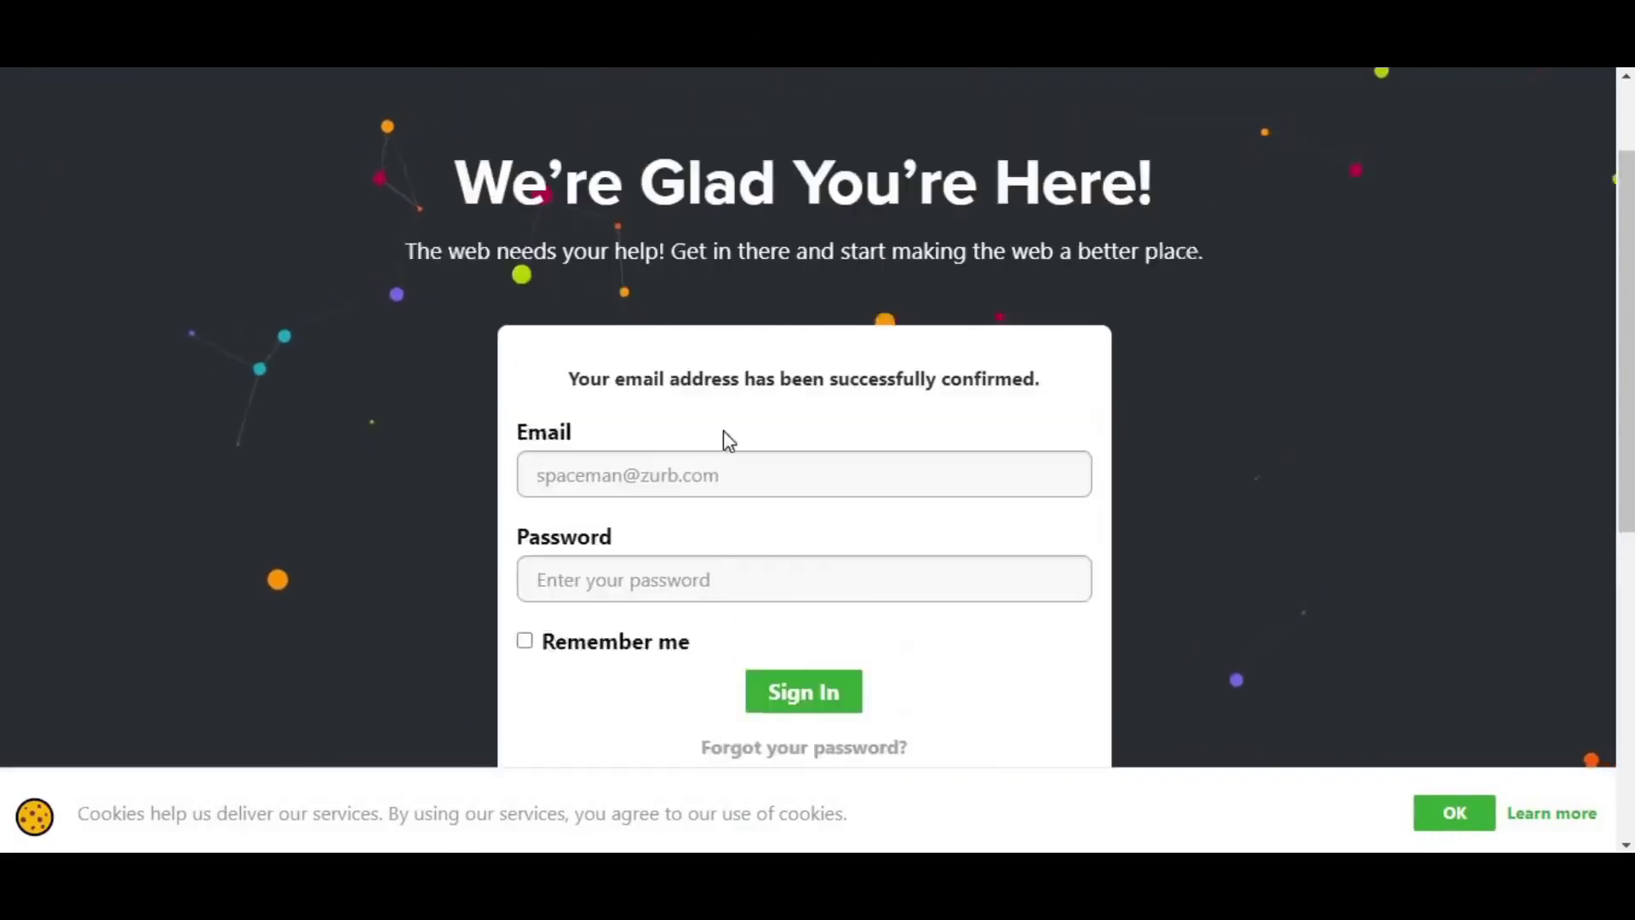
{"action": "scroll", "coordinate": [737, 438], "scroll_direction": "down", "scroll_amount": 2}
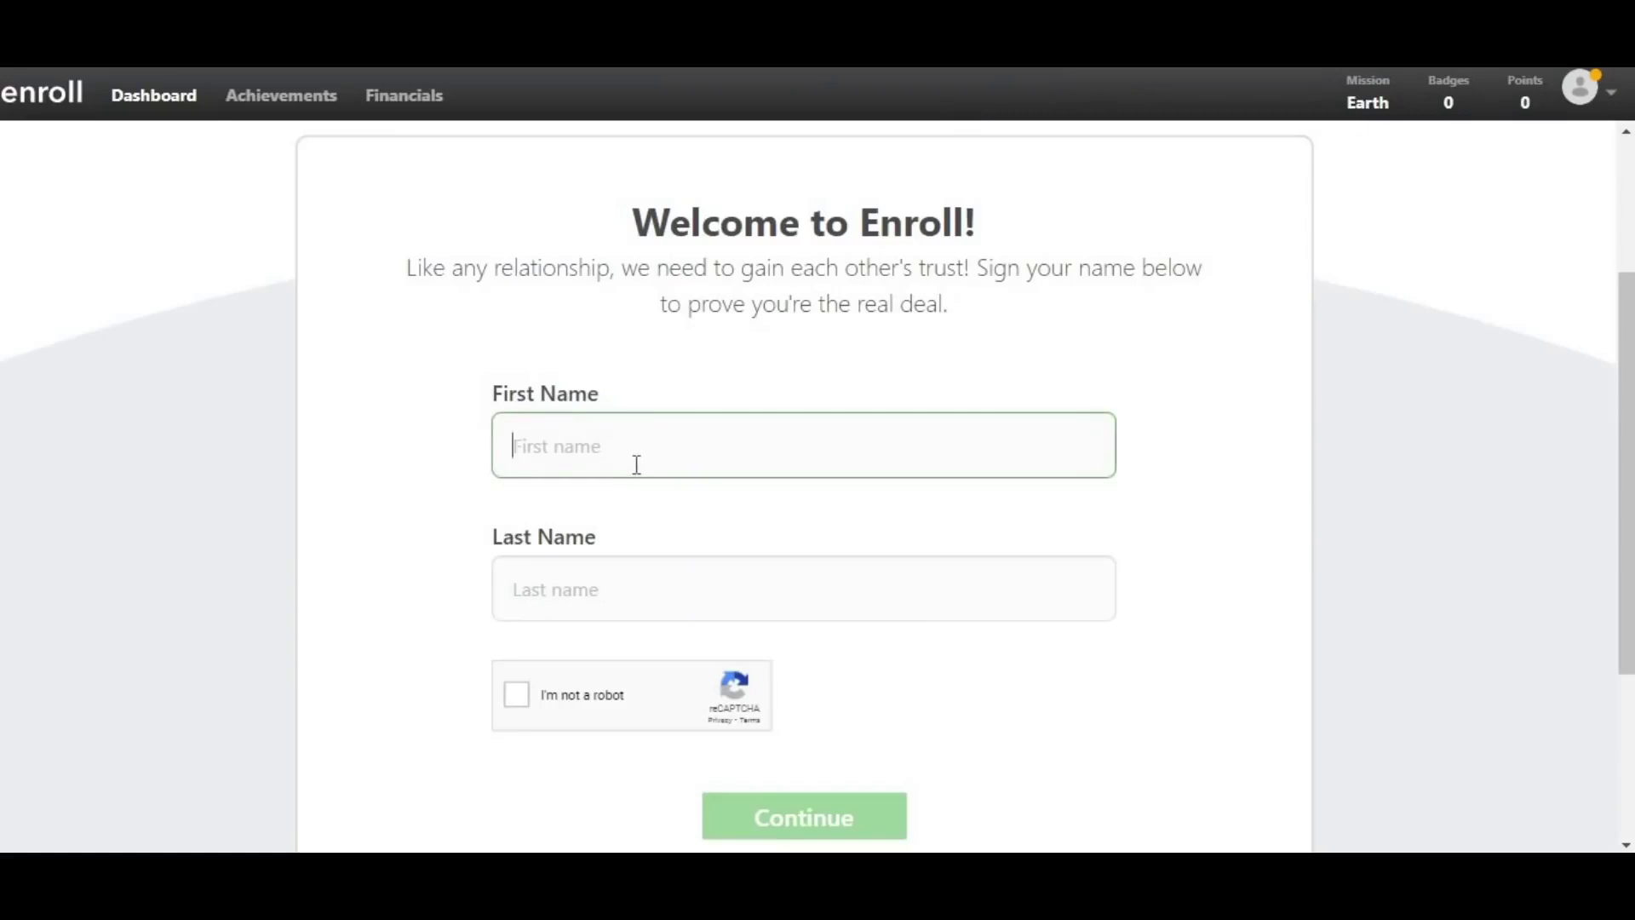
{"action": "key", "text": "Caps_Lock"}
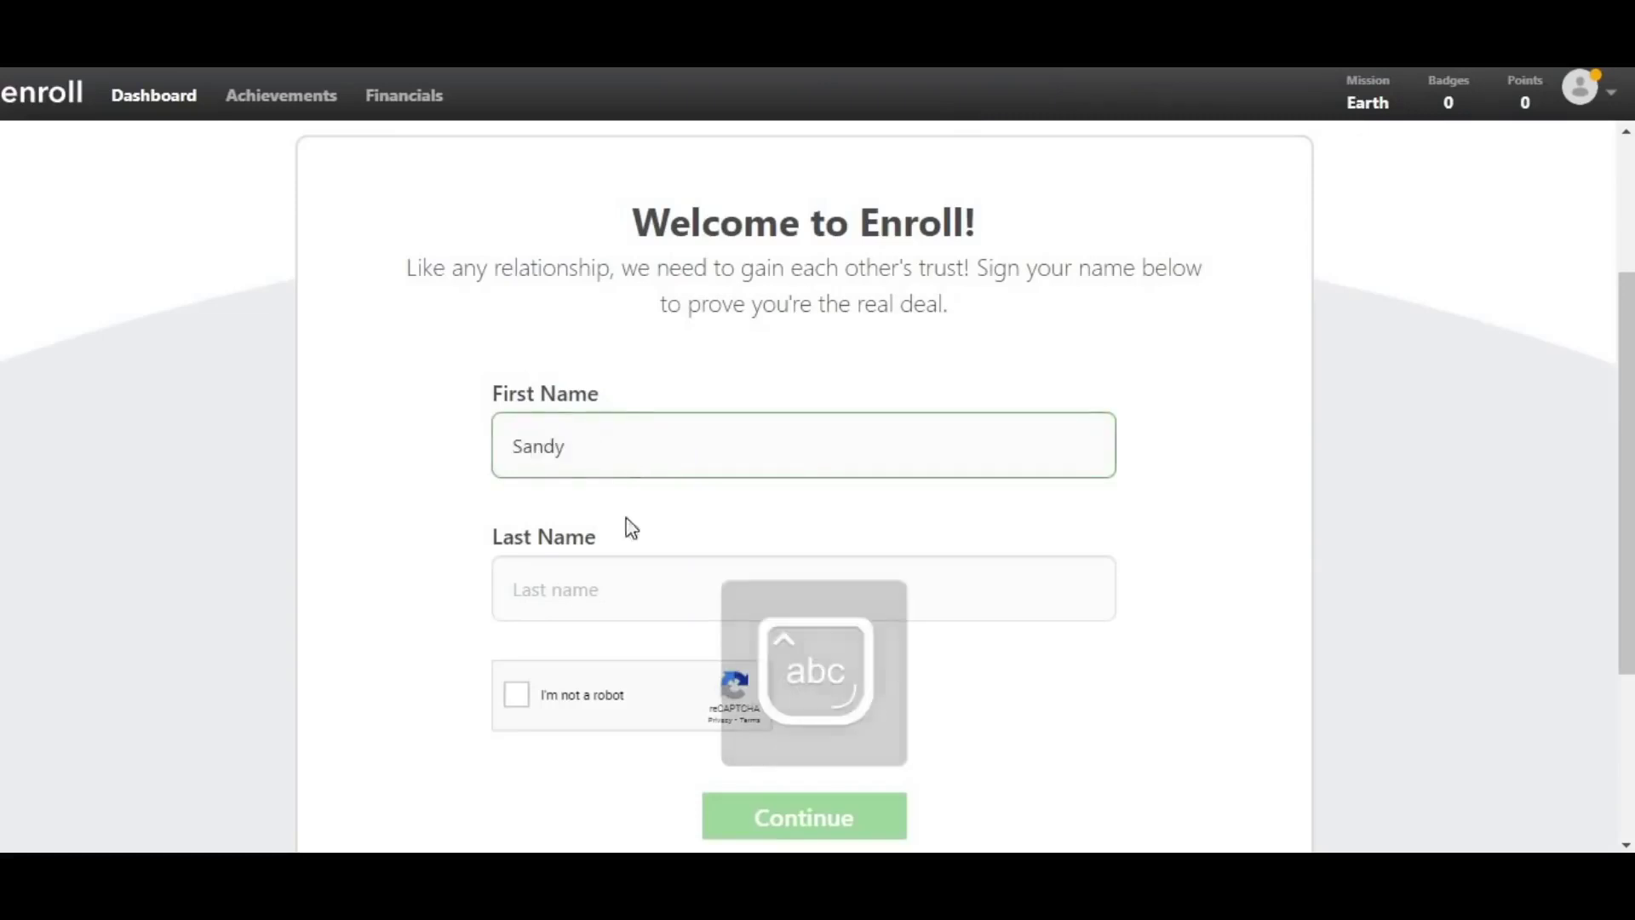
{"action": "key", "text": "Caps_Lock"}
{"action": "left_click", "coordinate": [625, 582]}
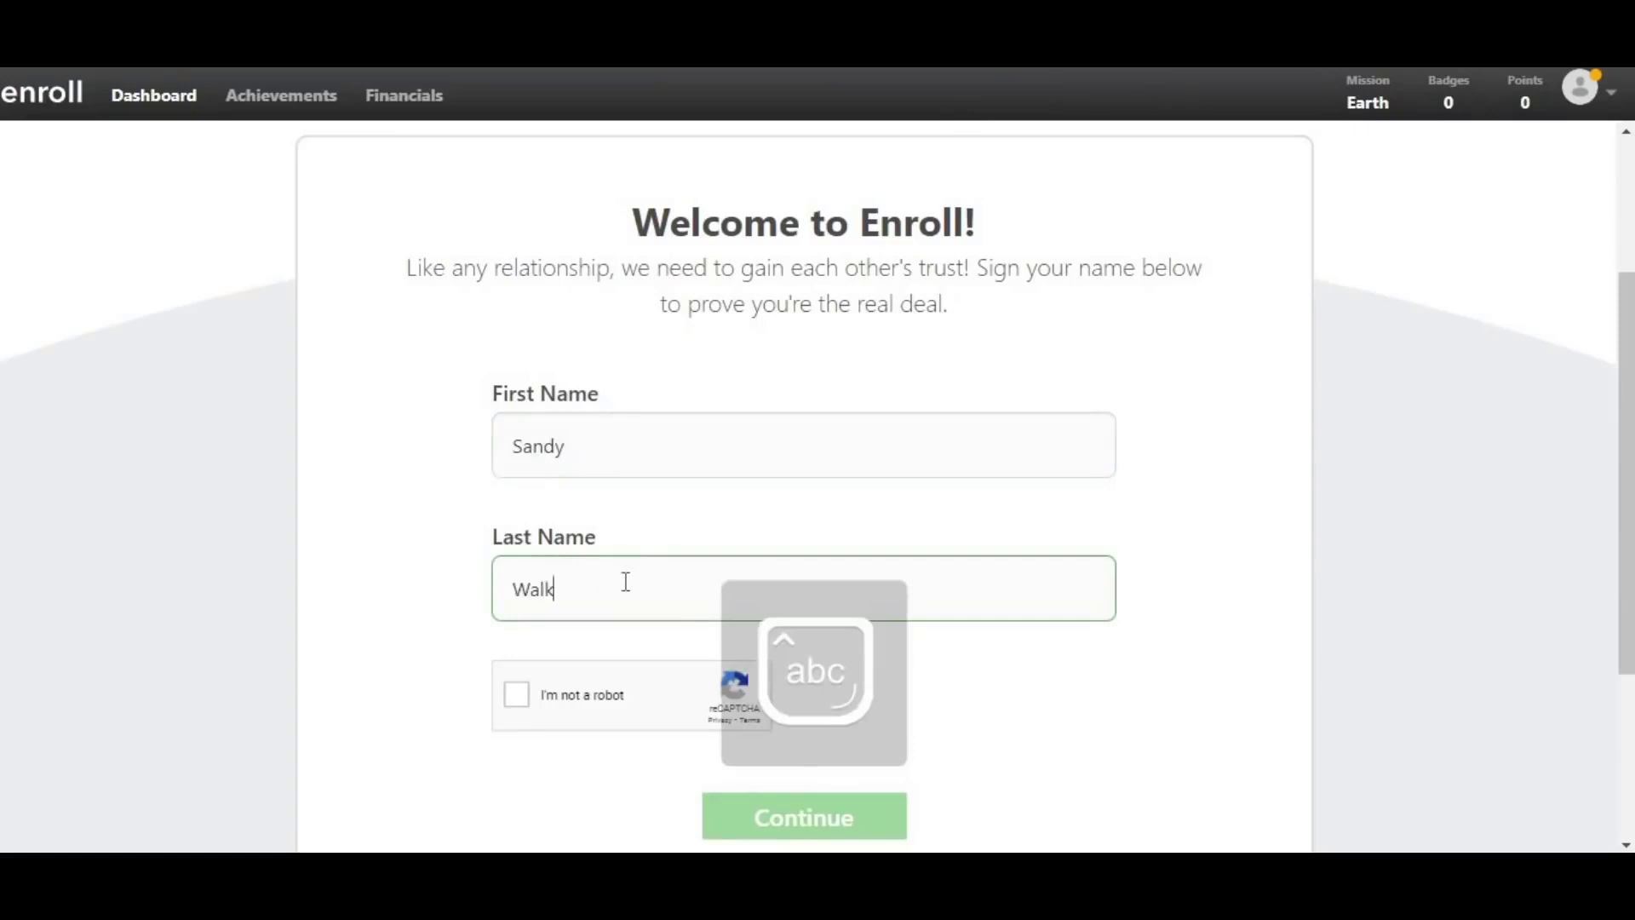
- Pass the robot check with the top-right and bottom-right bridge pictures, then submit the name form
{"action": "left_click", "coordinate": [518, 697]}
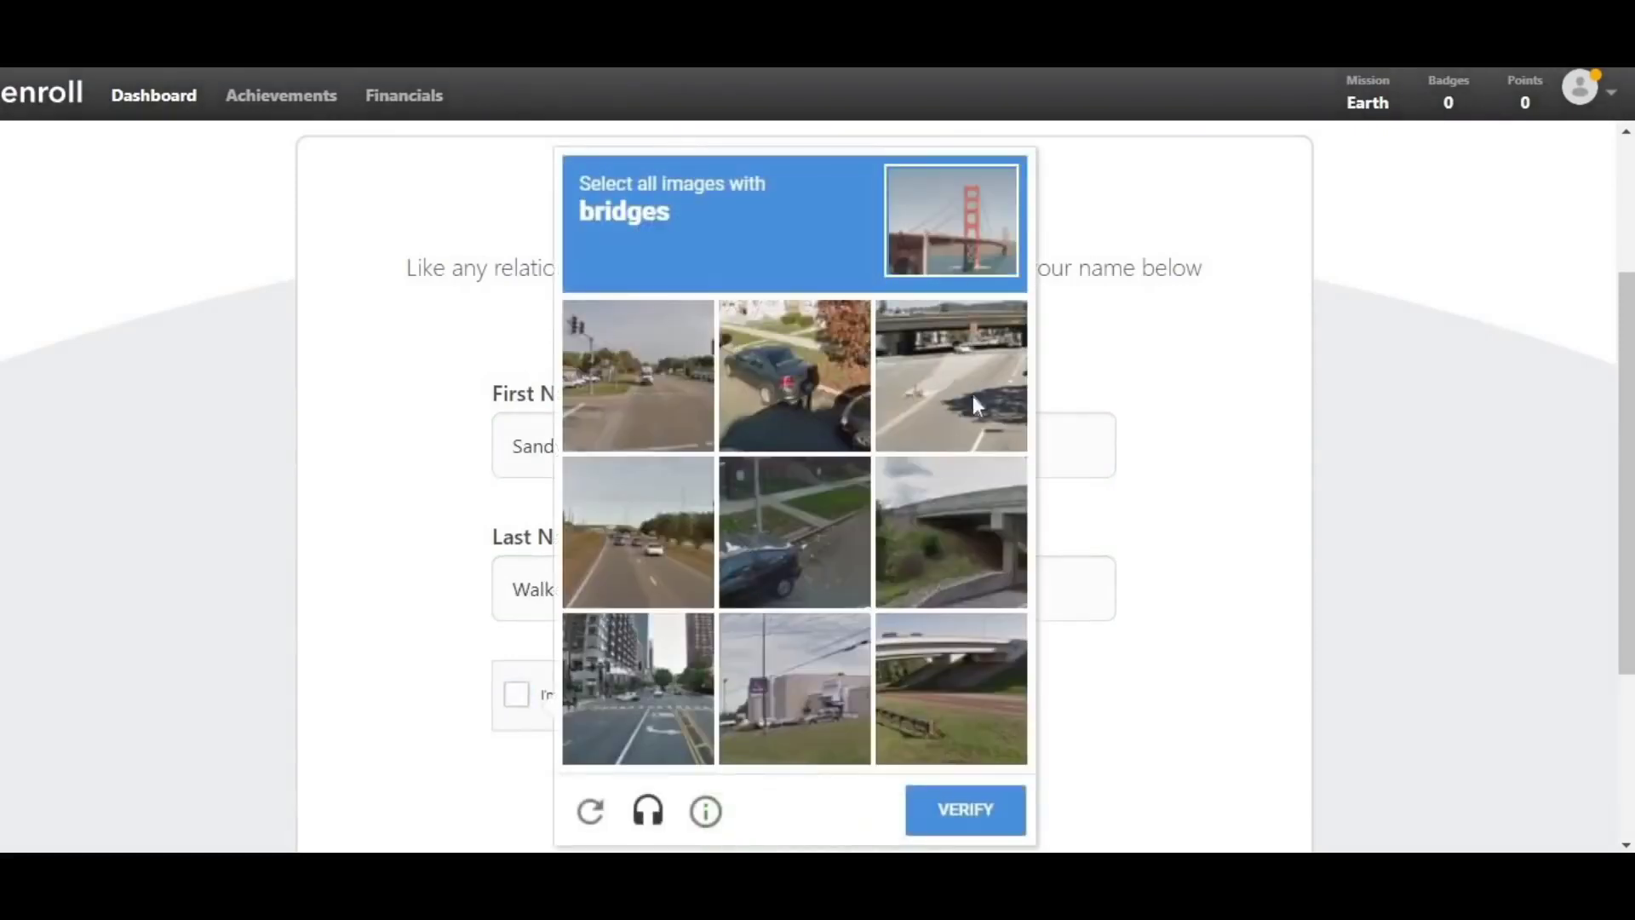
{"action": "left_click", "coordinate": [942, 687]}
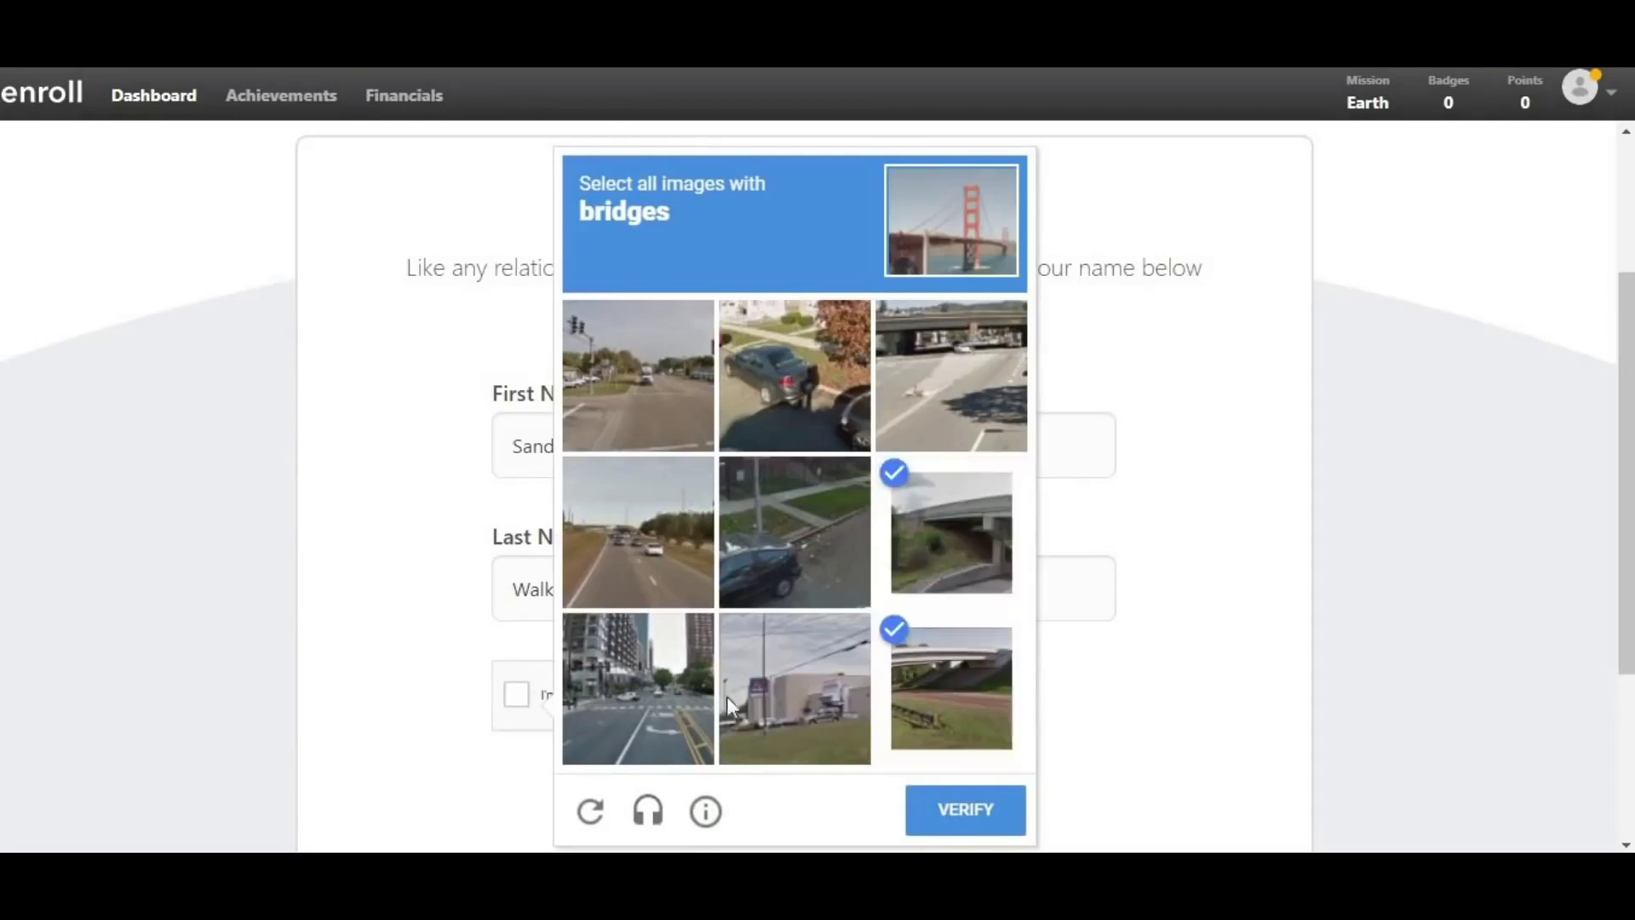
{"action": "left_click", "coordinate": [879, 352]}
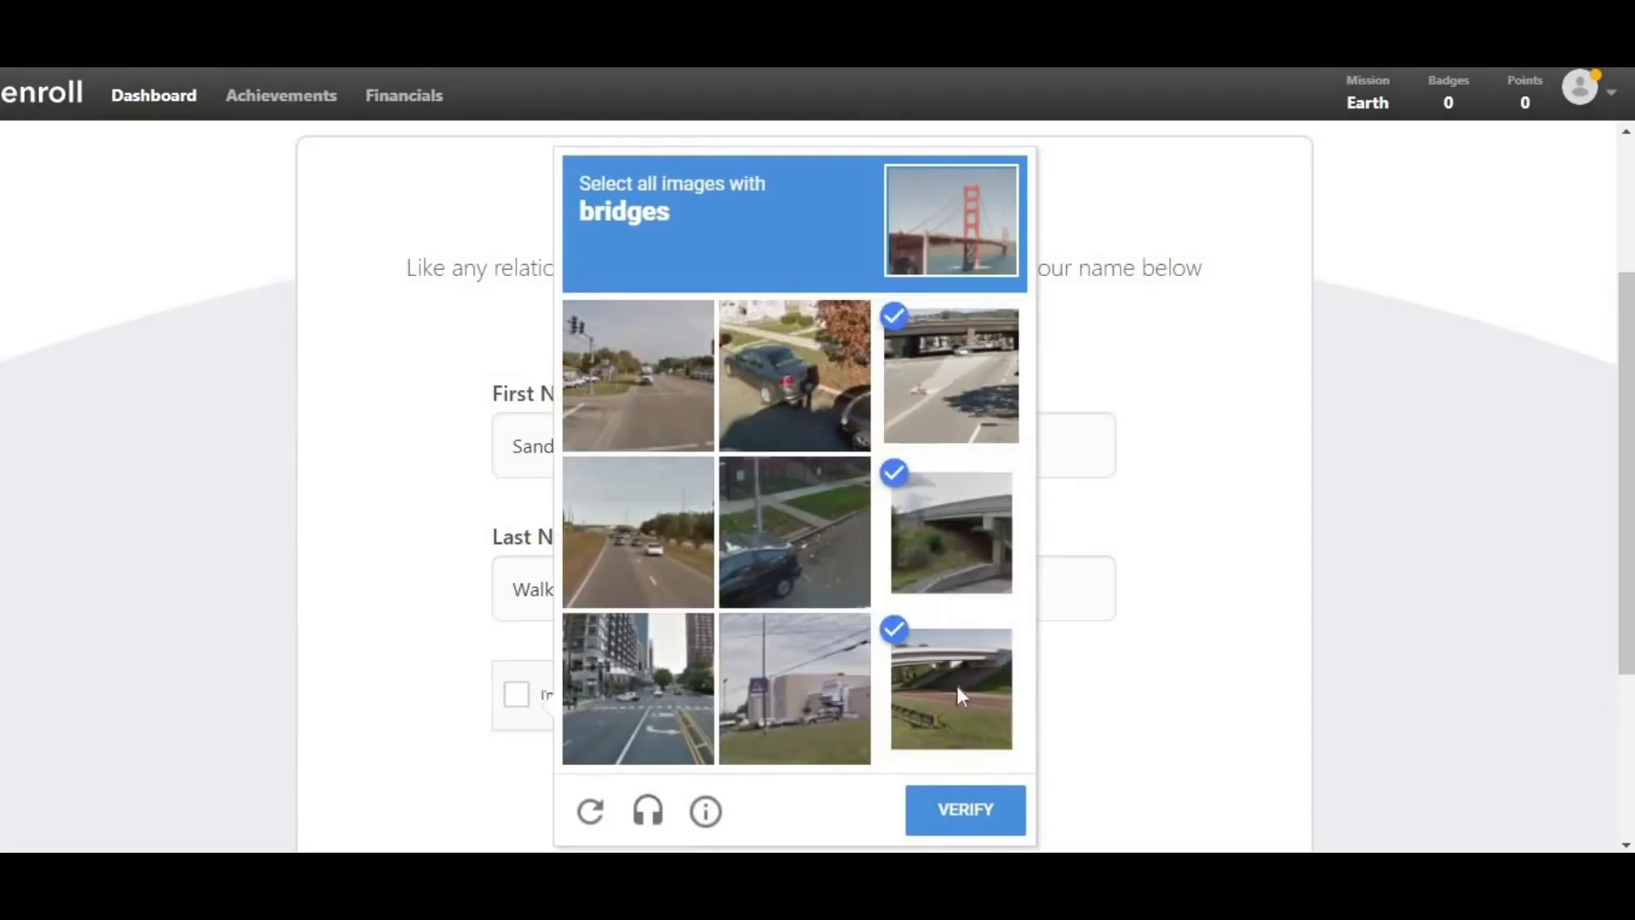
{"action": "left_click", "coordinate": [960, 832]}
{"action": "scroll", "coordinate": [835, 769], "scroll_direction": "down", "scroll_amount": 2}
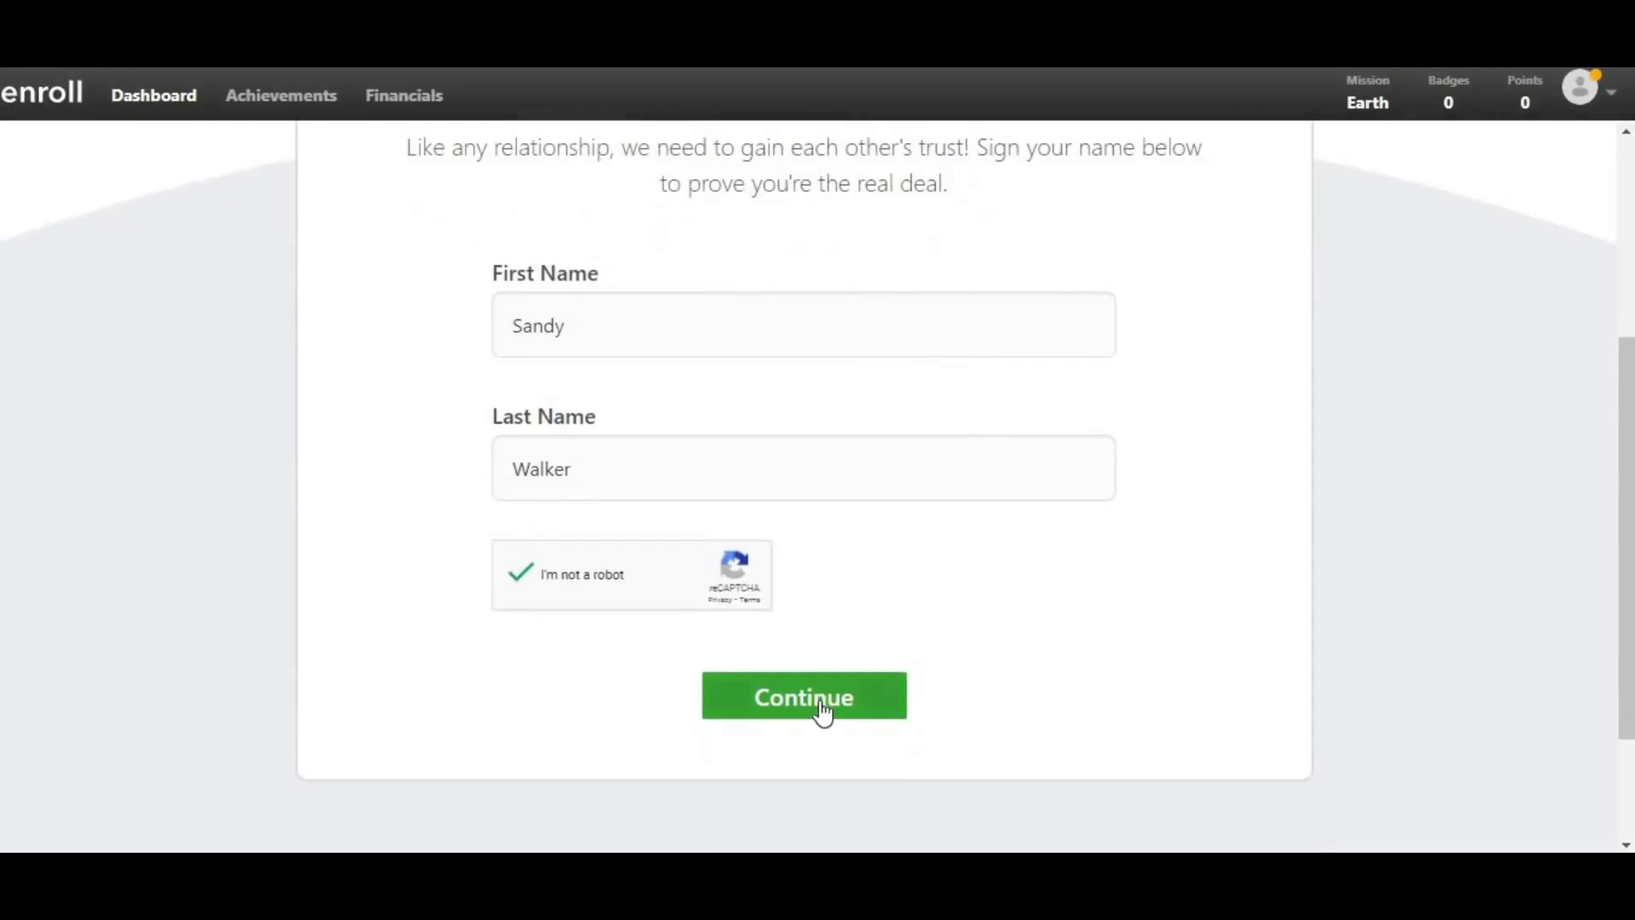
{"action": "left_click", "coordinate": [822, 709]}
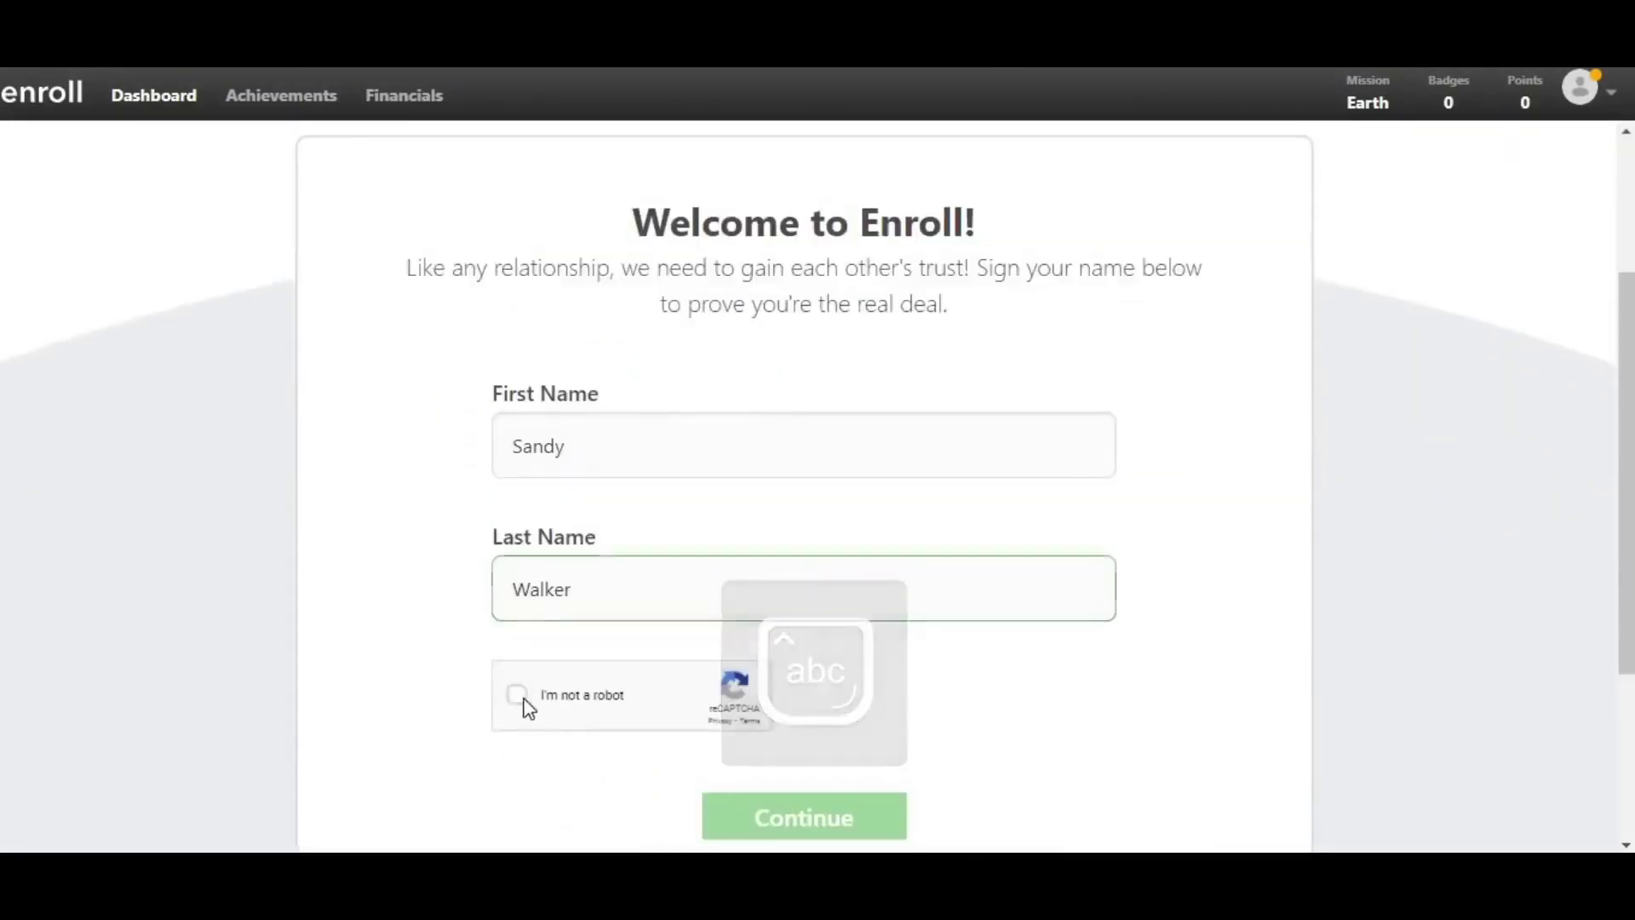
- Start the 'I'm not a robot' check again
{"action": "left_click", "coordinate": [520, 698]}
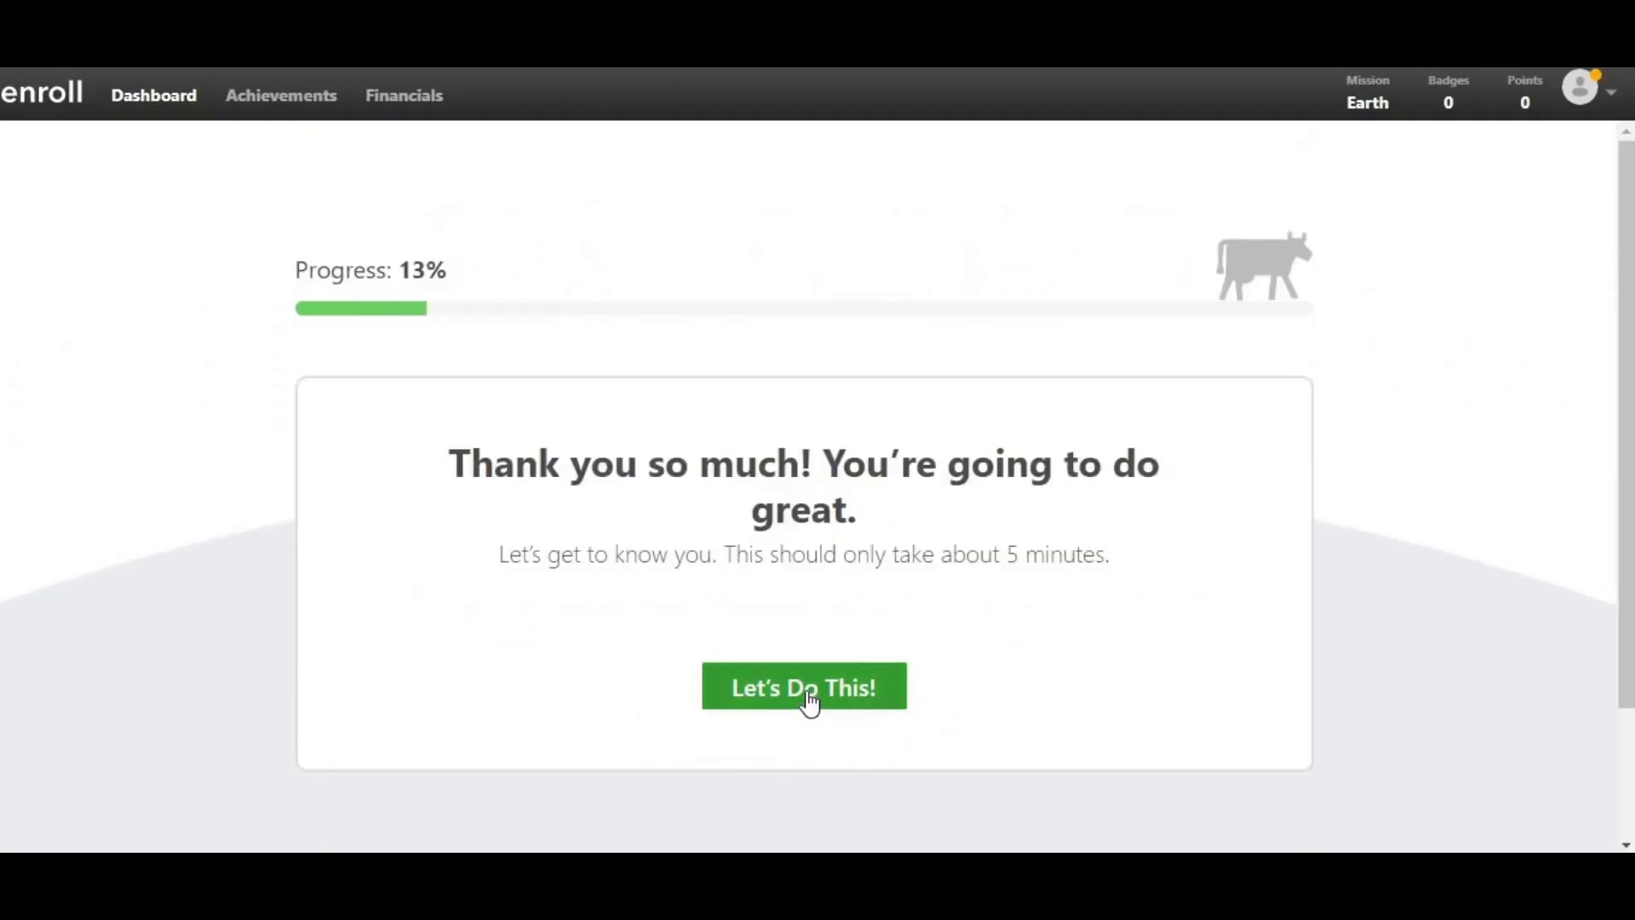
- Begin the get-to-know-you questions and submit the PayPal account email address
{"action": "left_click", "coordinate": [808, 697]}
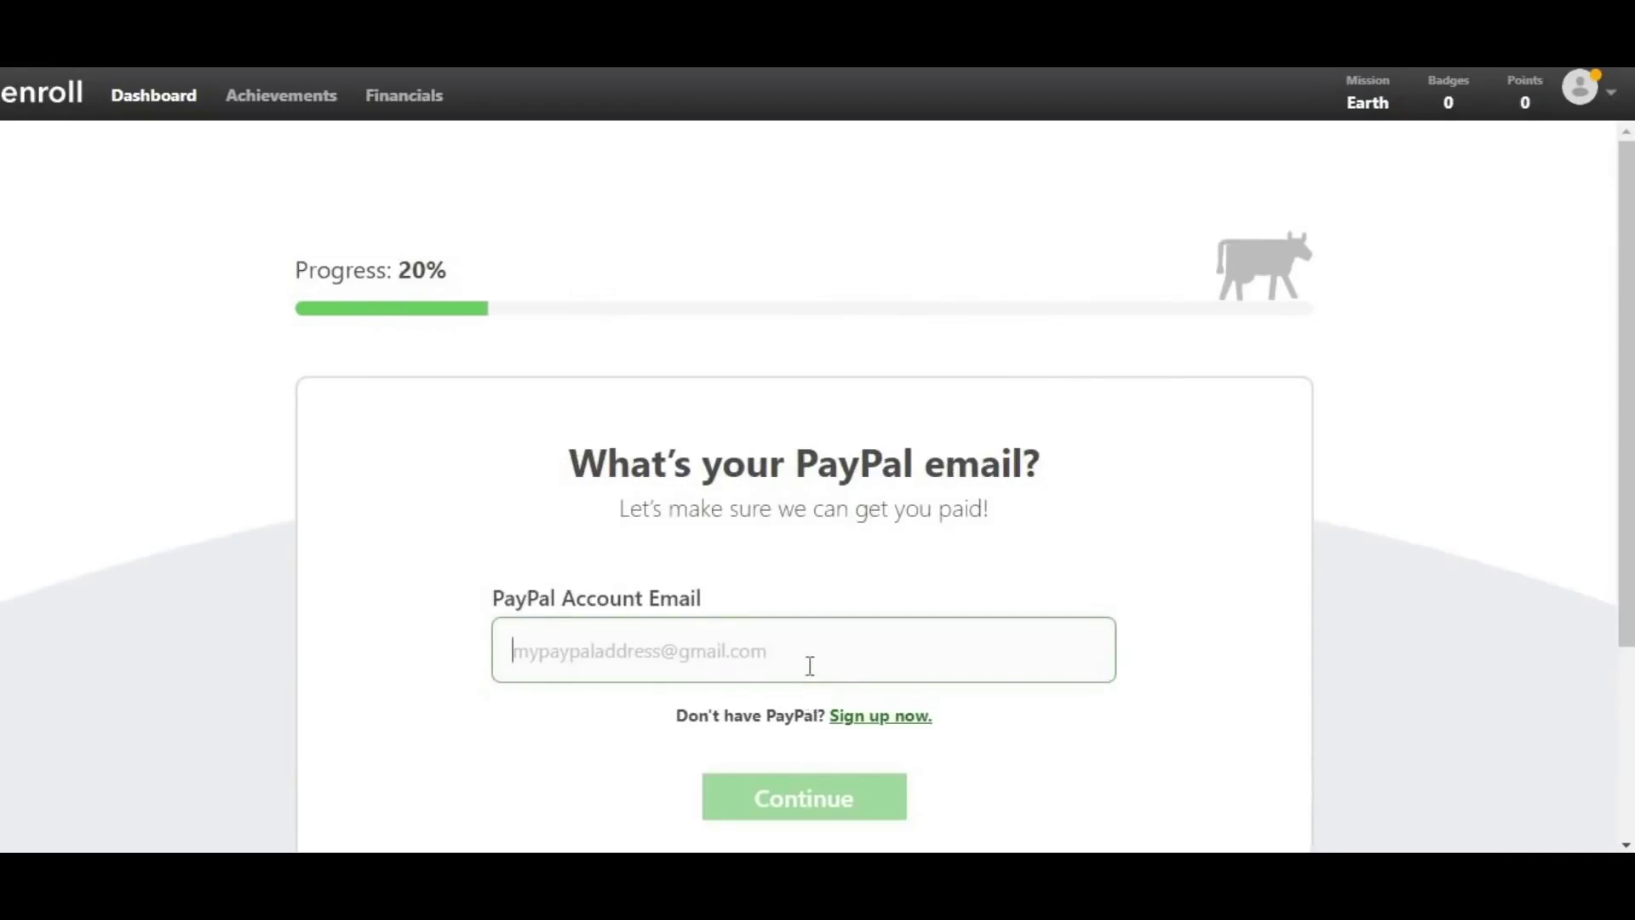
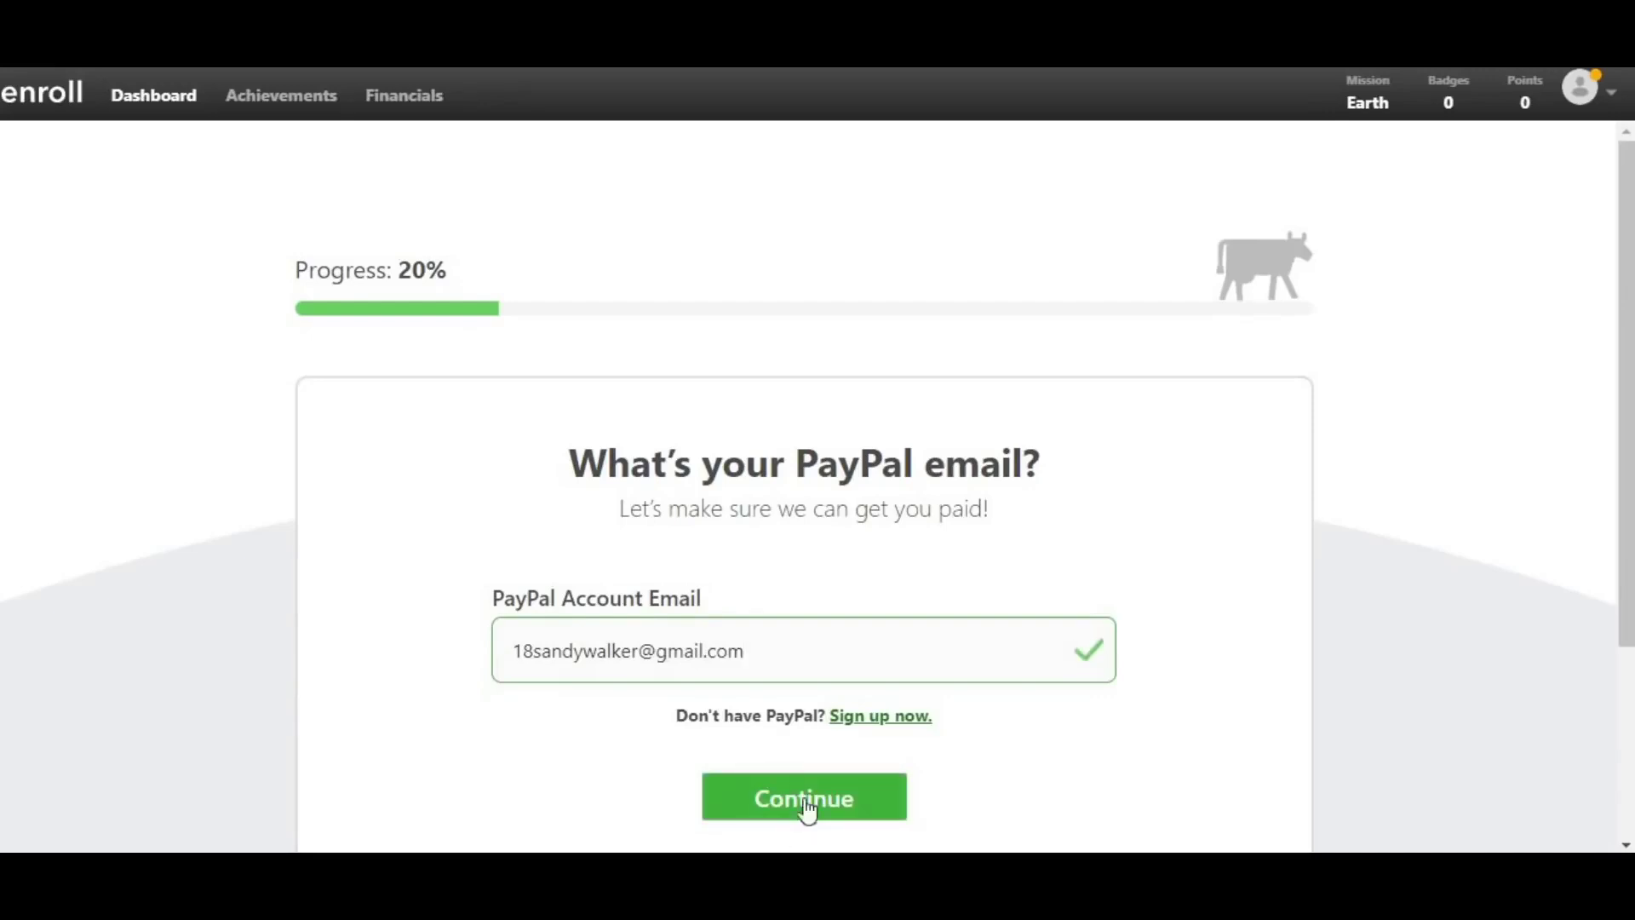
{"action": "left_click", "coordinate": [805, 794]}
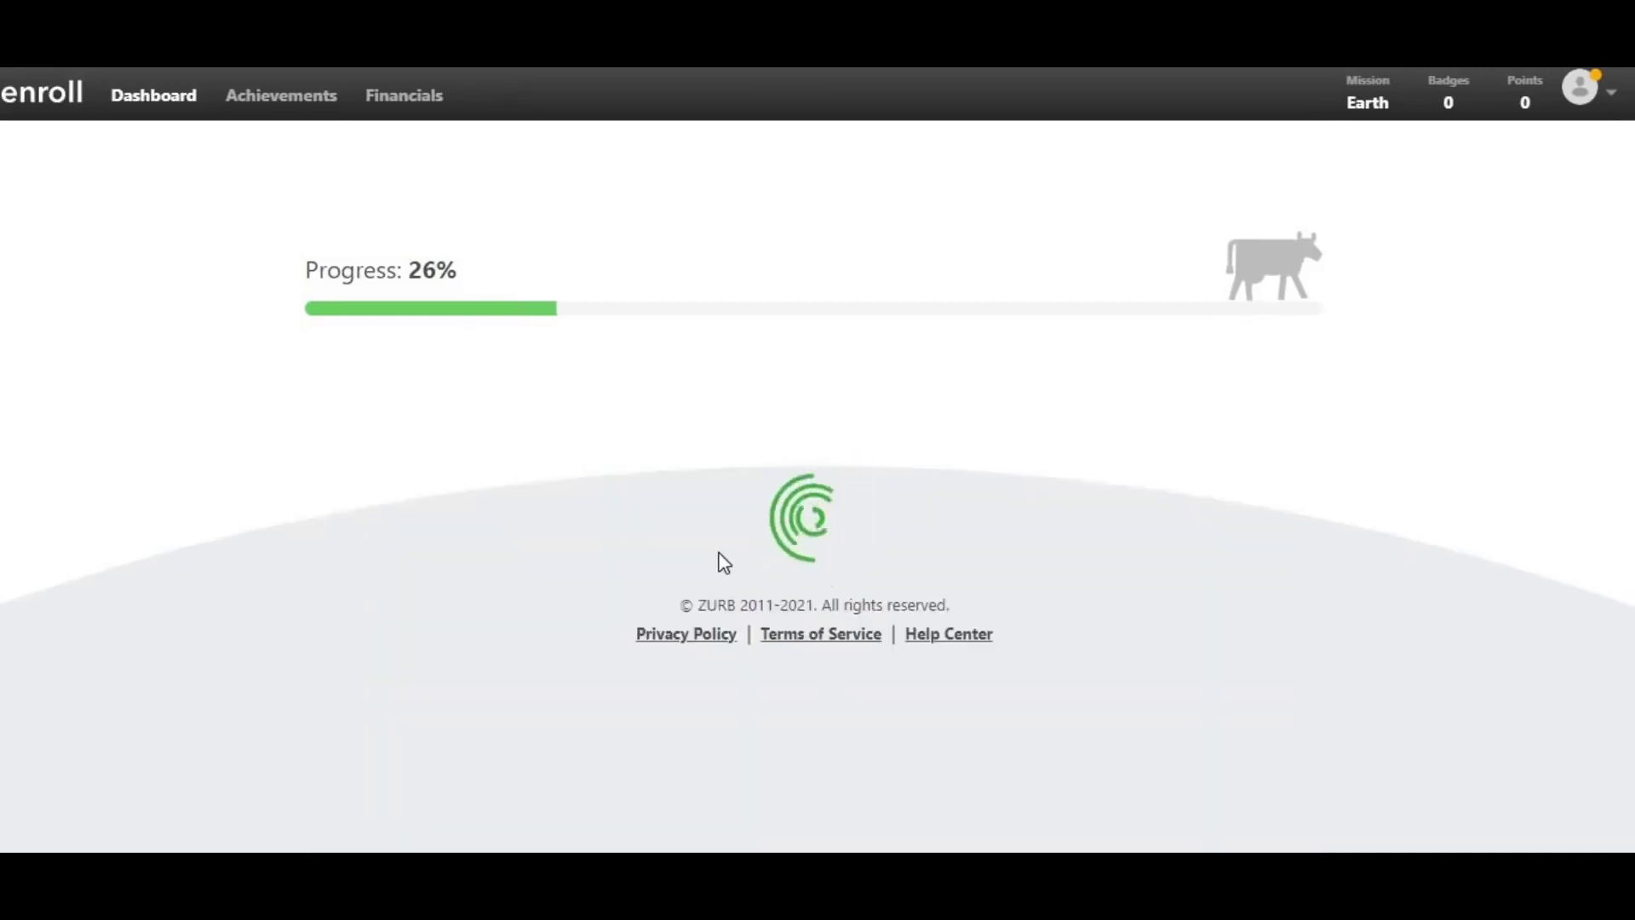
- Mark English as a spoken language and submit the answer
{"action": "scroll", "coordinate": [717, 558], "scroll_direction": "down", "scroll_amount": 3}
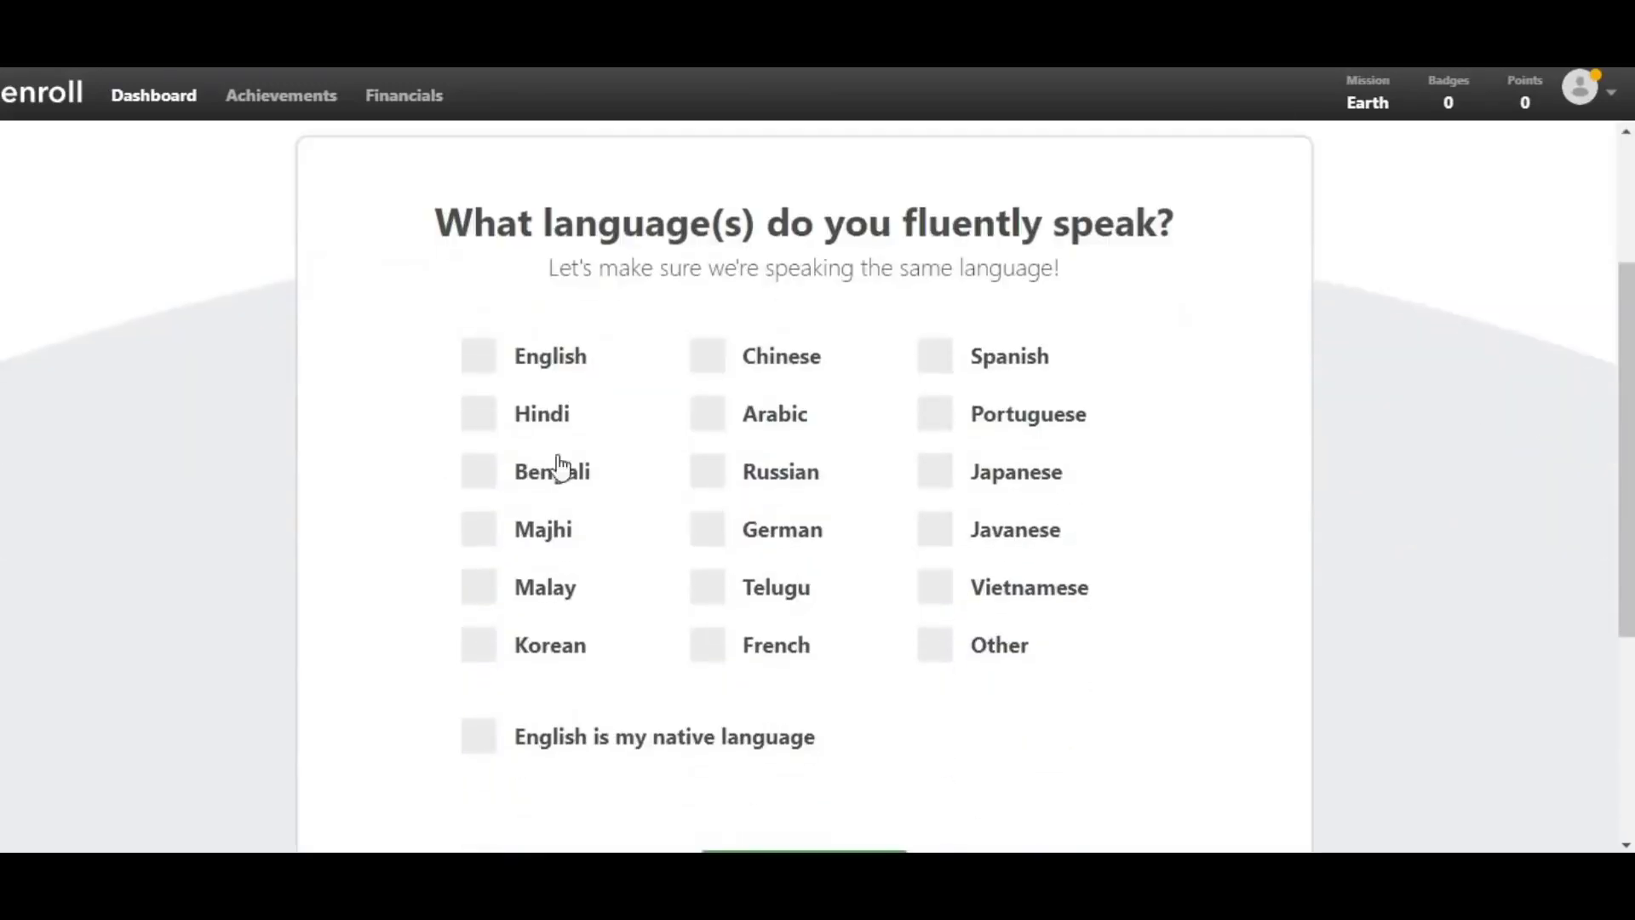
{"action": "left_click", "coordinate": [478, 356]}
{"action": "scroll", "coordinate": [562, 491], "scroll_direction": "up", "scroll_amount": 2}
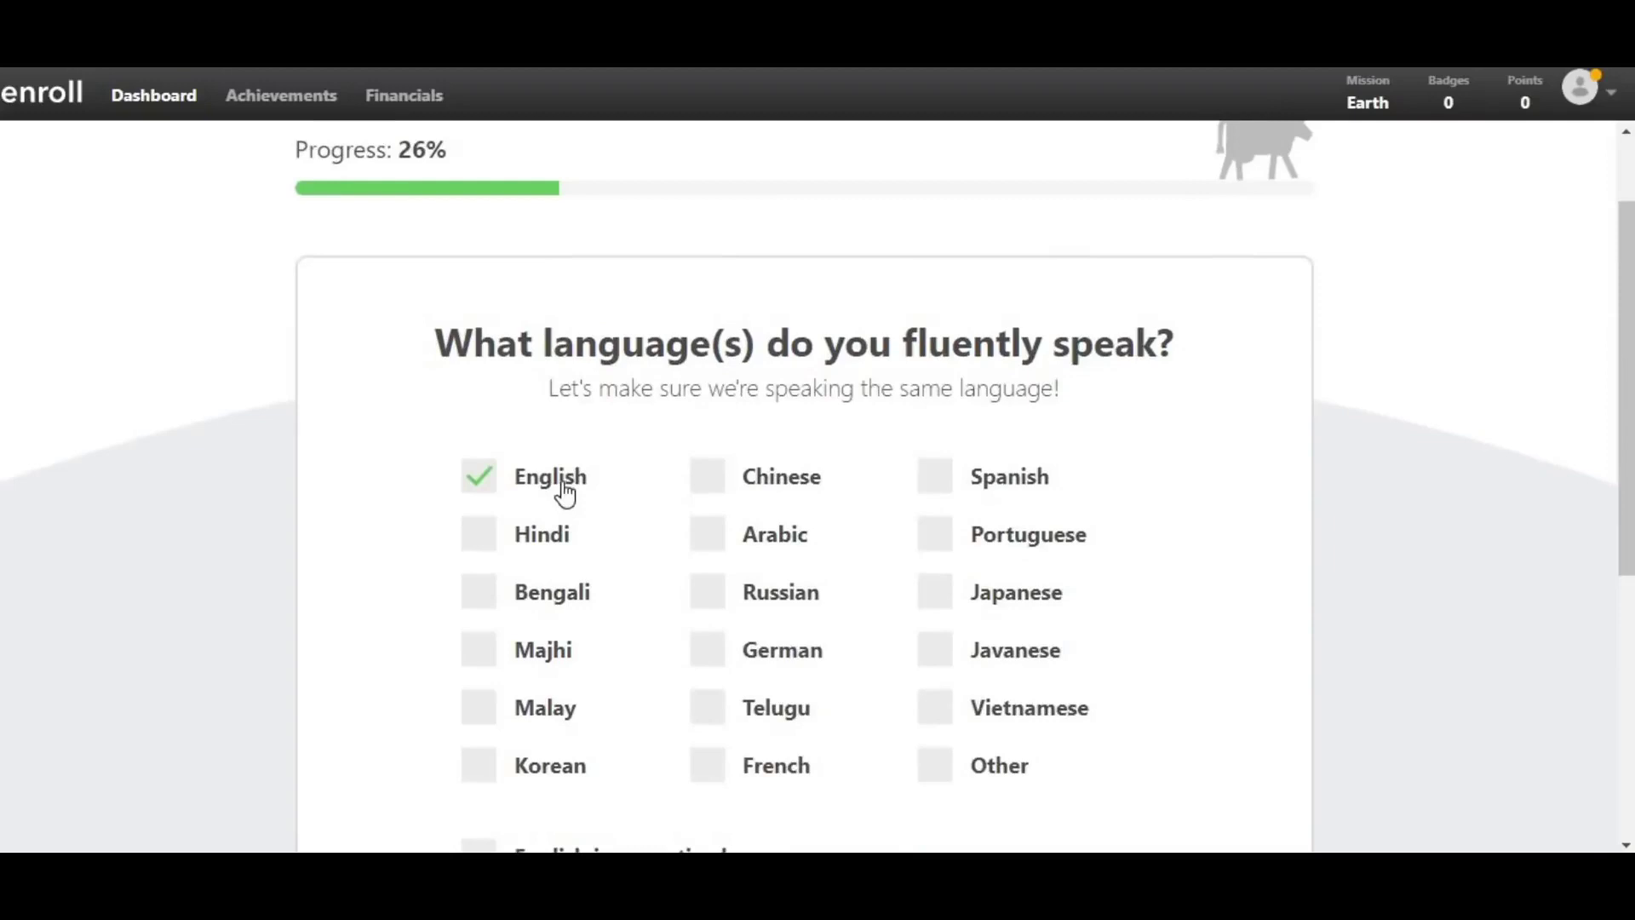
{"action": "scroll", "coordinate": [746, 506], "scroll_direction": "down", "scroll_amount": 2}
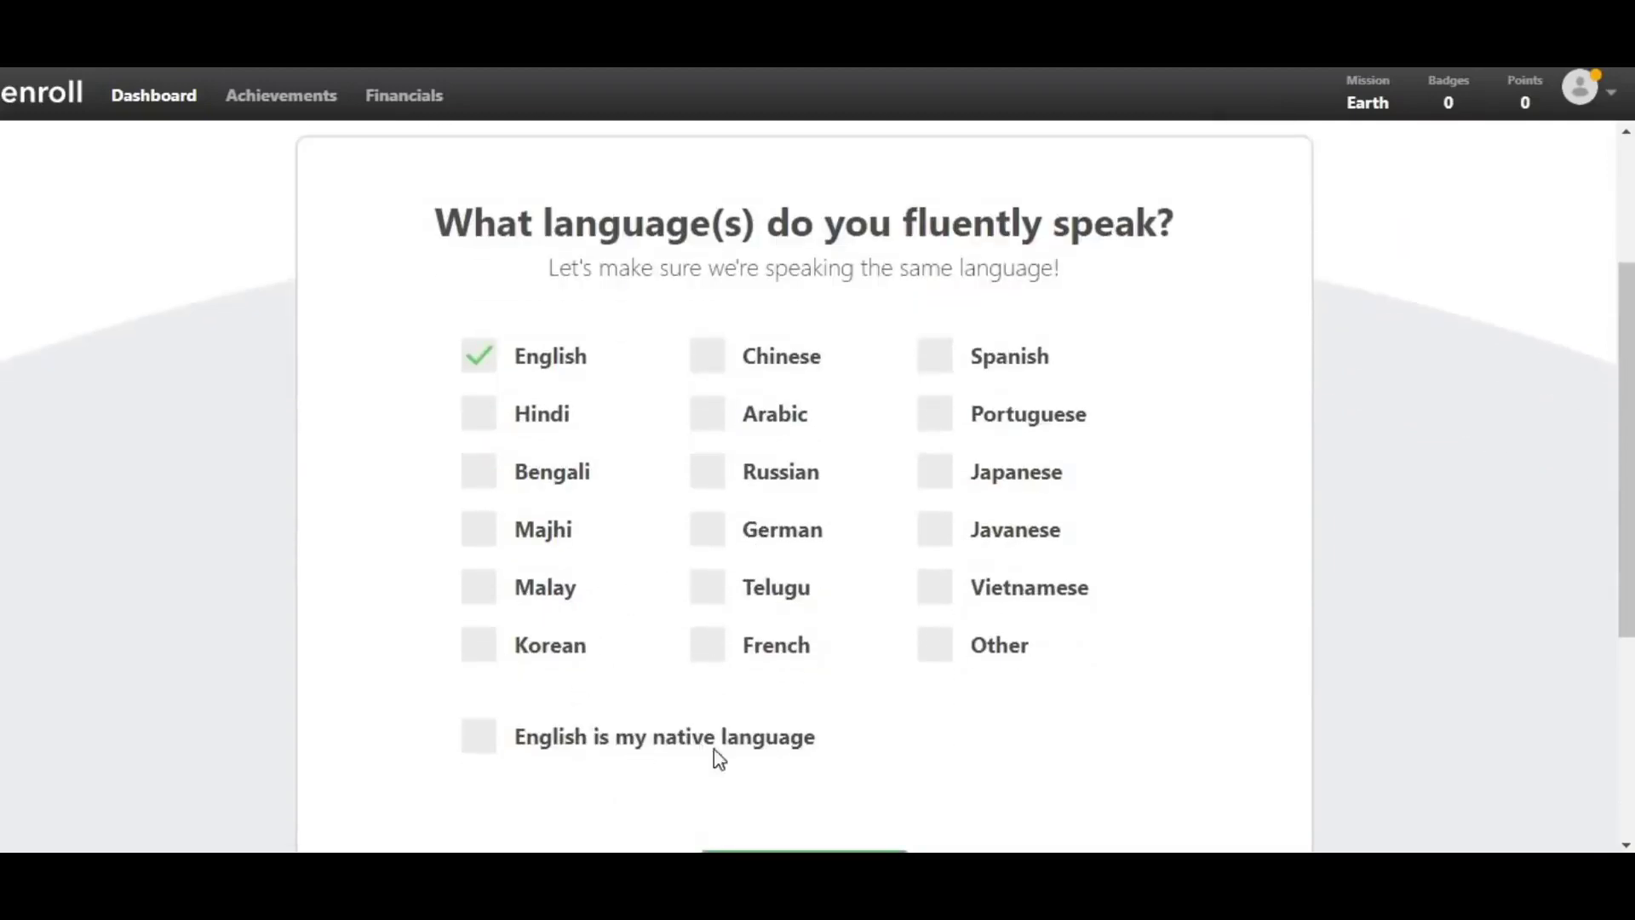
{"action": "scroll", "coordinate": [767, 762], "scroll_direction": "down", "scroll_amount": 2}
{"action": "left_click", "coordinate": [821, 773]}
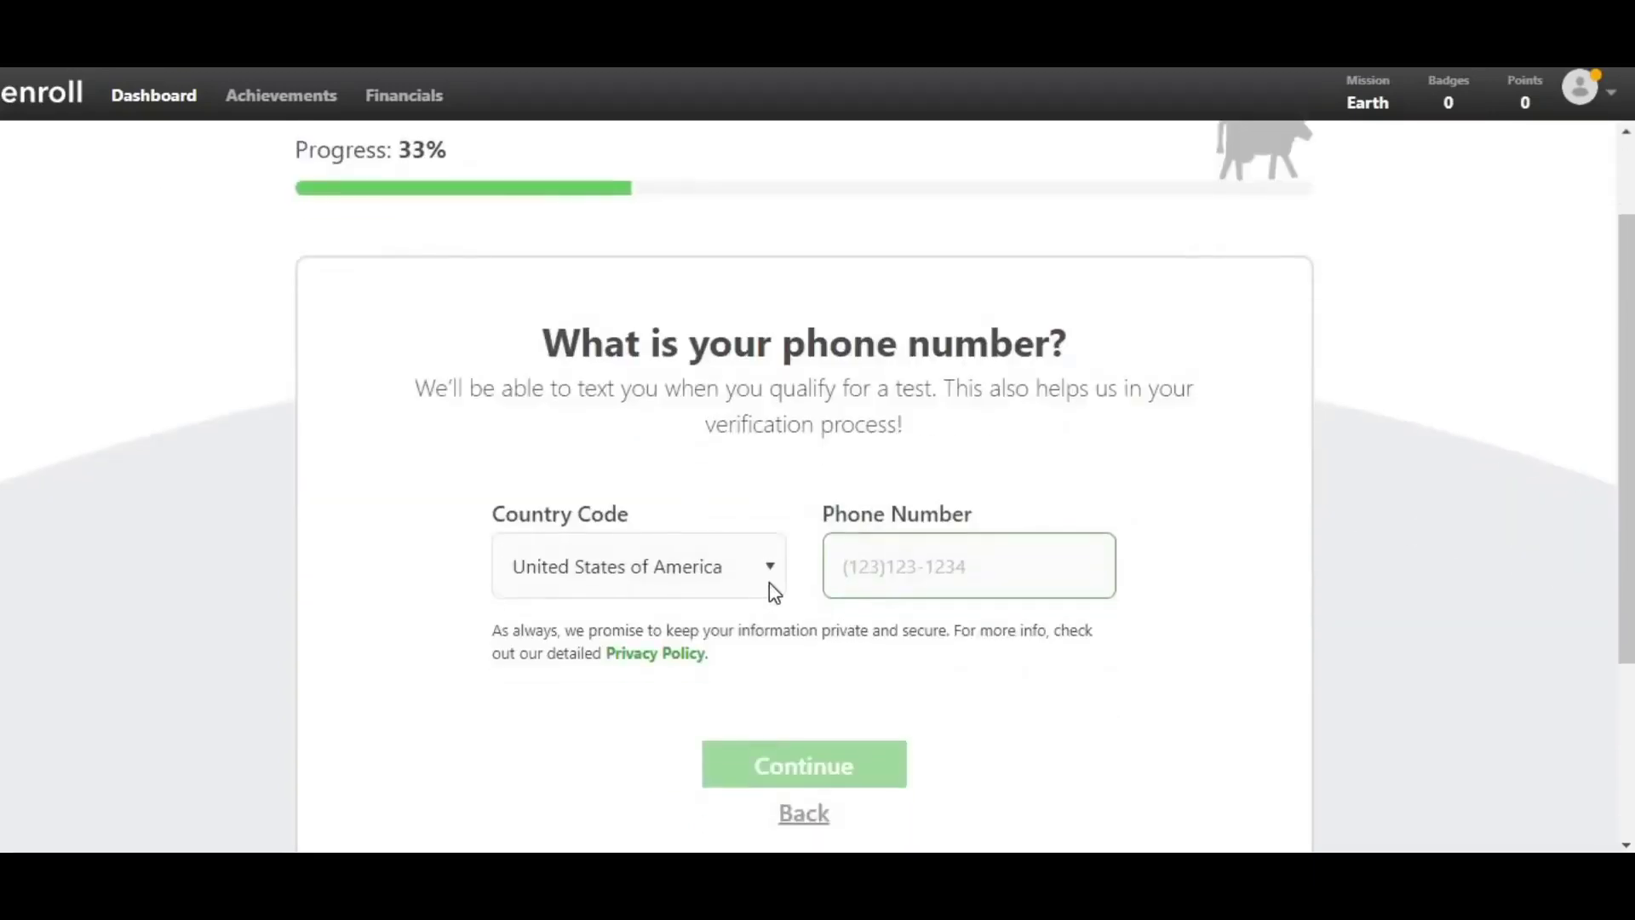
- Browse the Country Code list, keep United States of America, and begin typing the phone number
{"action": "left_click", "coordinate": [769, 582]}
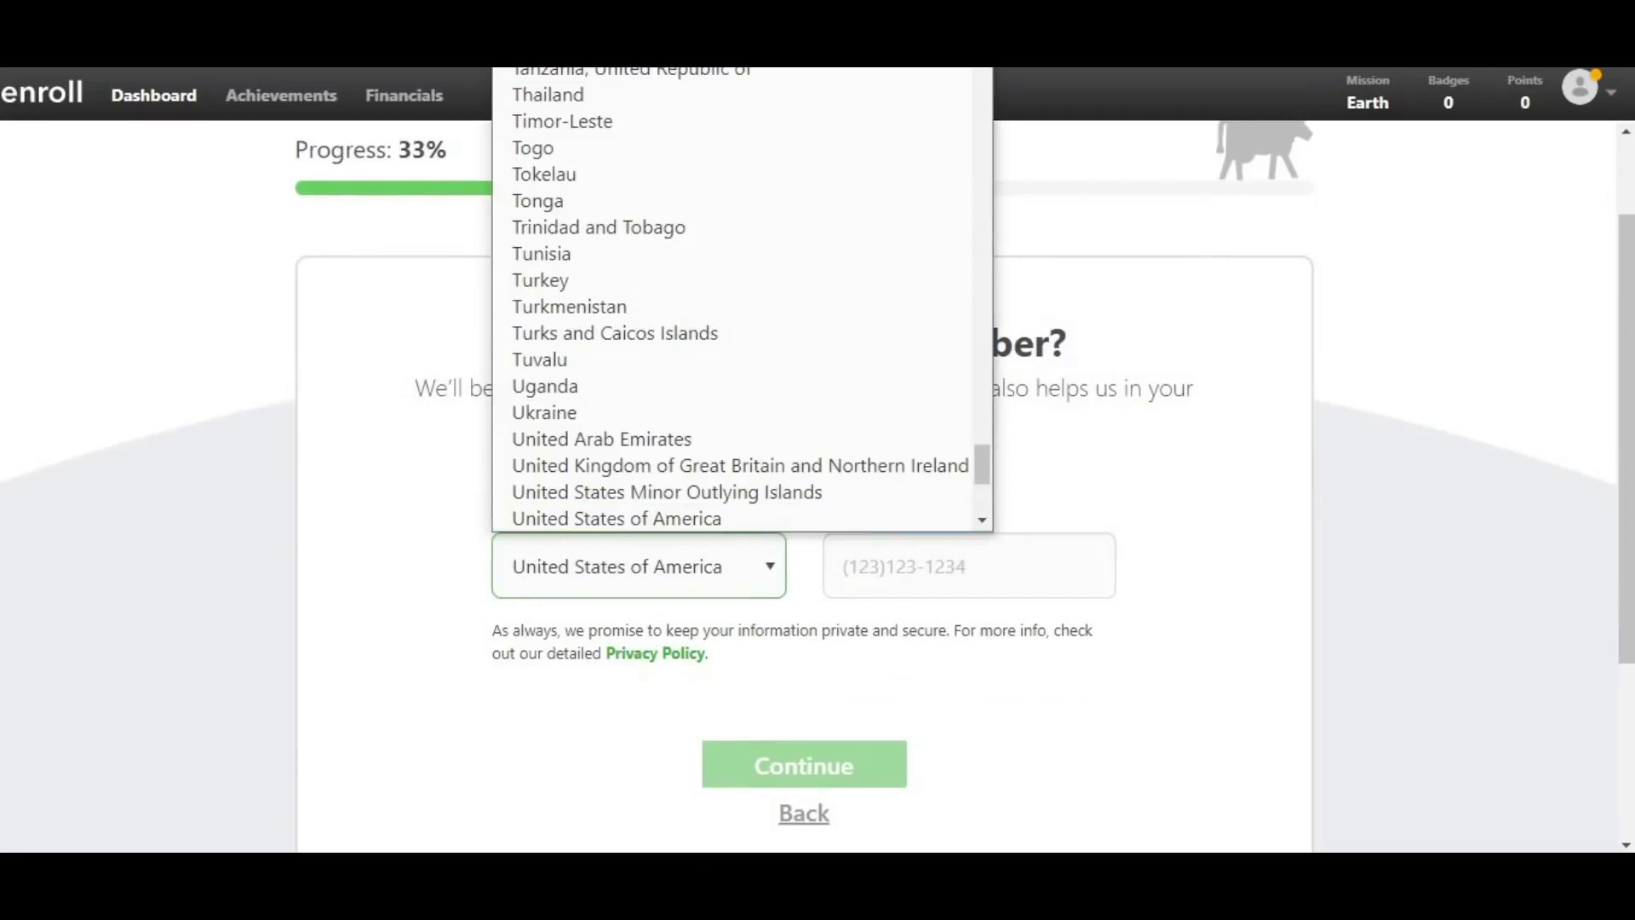
{"action": "scroll", "coordinate": [676, 256], "scroll_direction": "down", "scroll_amount": 3}
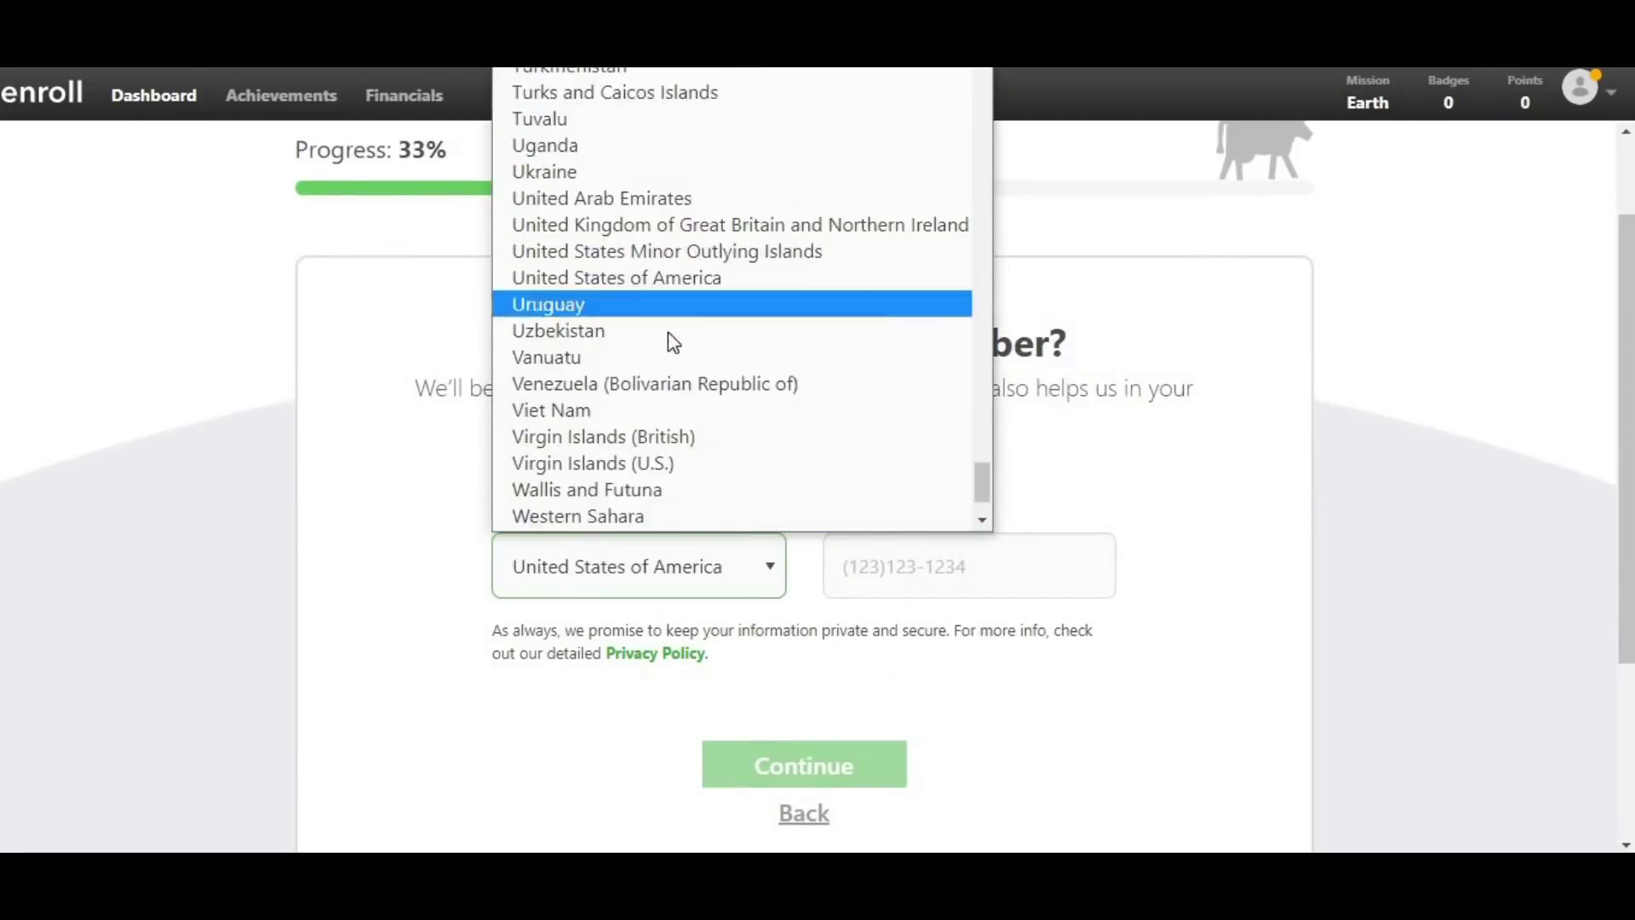
{"action": "scroll", "coordinate": [668, 364], "scroll_direction": "down", "scroll_amount": 2}
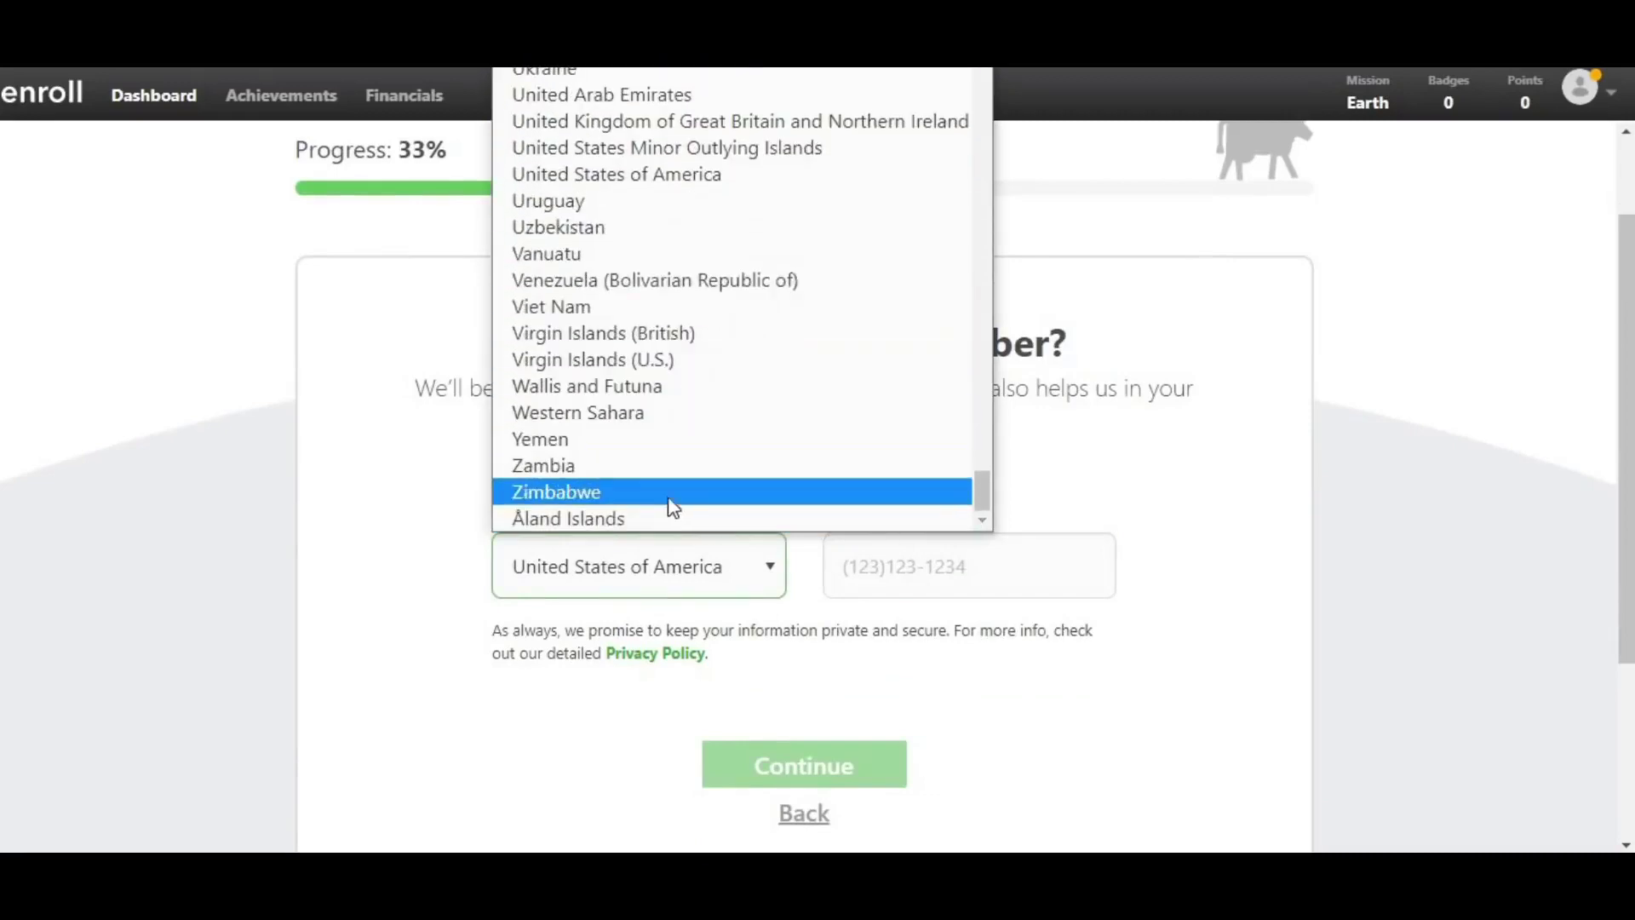
{"action": "scroll", "coordinate": [673, 456], "scroll_direction": "up", "scroll_amount": 12}
{"action": "scroll", "coordinate": [676, 464], "scroll_direction": "up", "scroll_amount": 12}
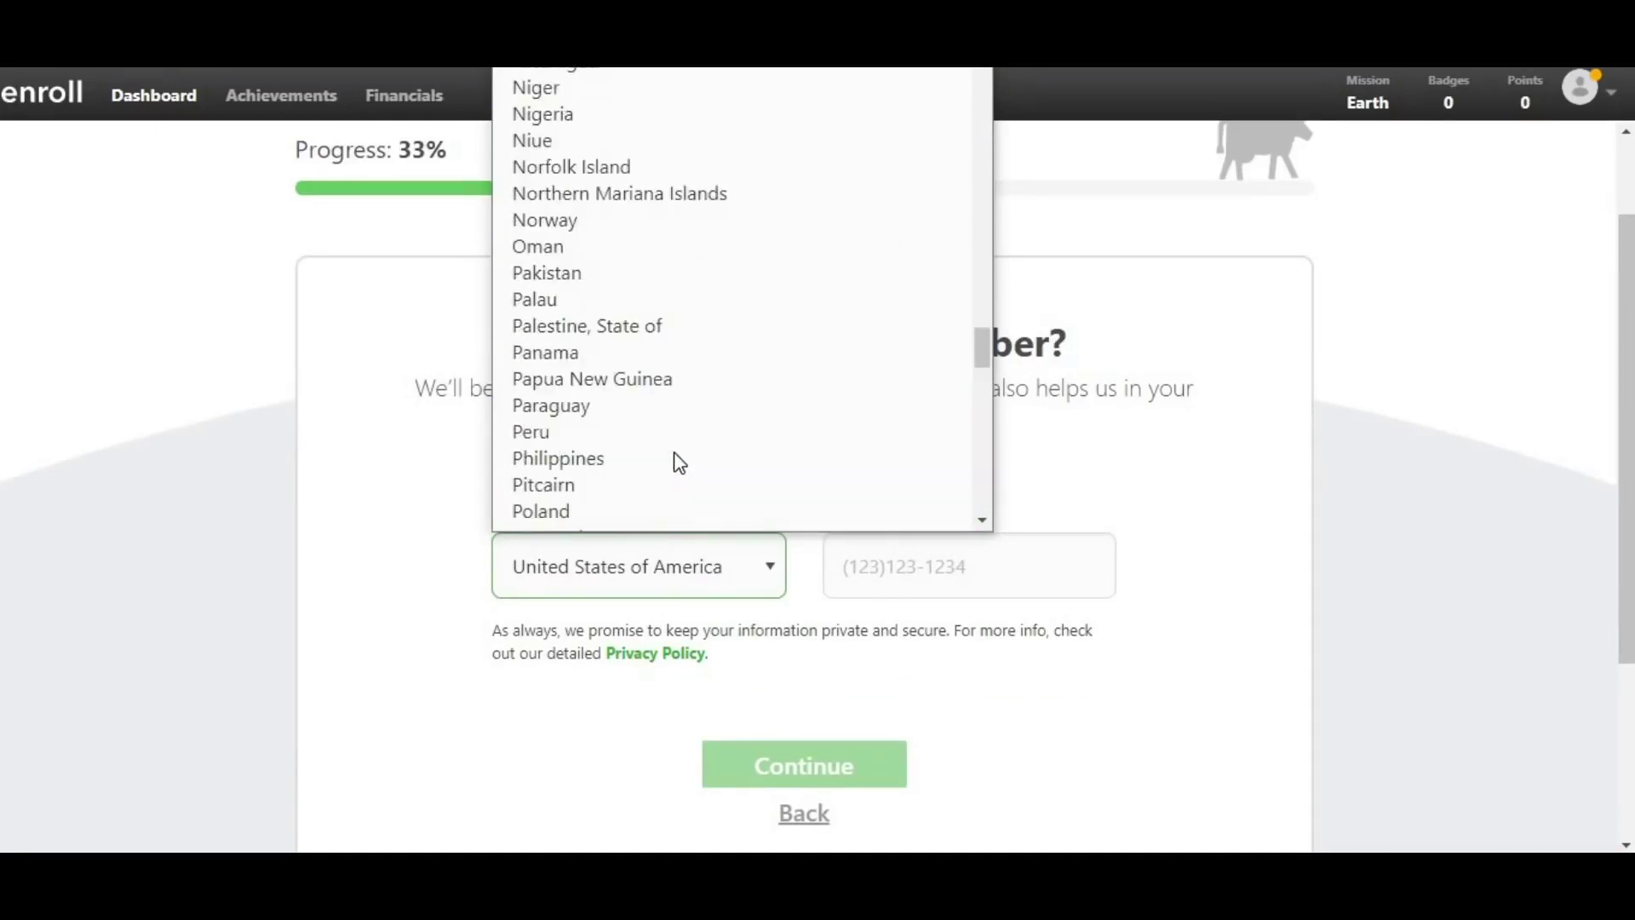
{"action": "scroll", "coordinate": [678, 464], "scroll_direction": "up", "scroll_amount": 12}
{"action": "scroll", "coordinate": [678, 463], "scroll_direction": "up", "scroll_amount": 9}
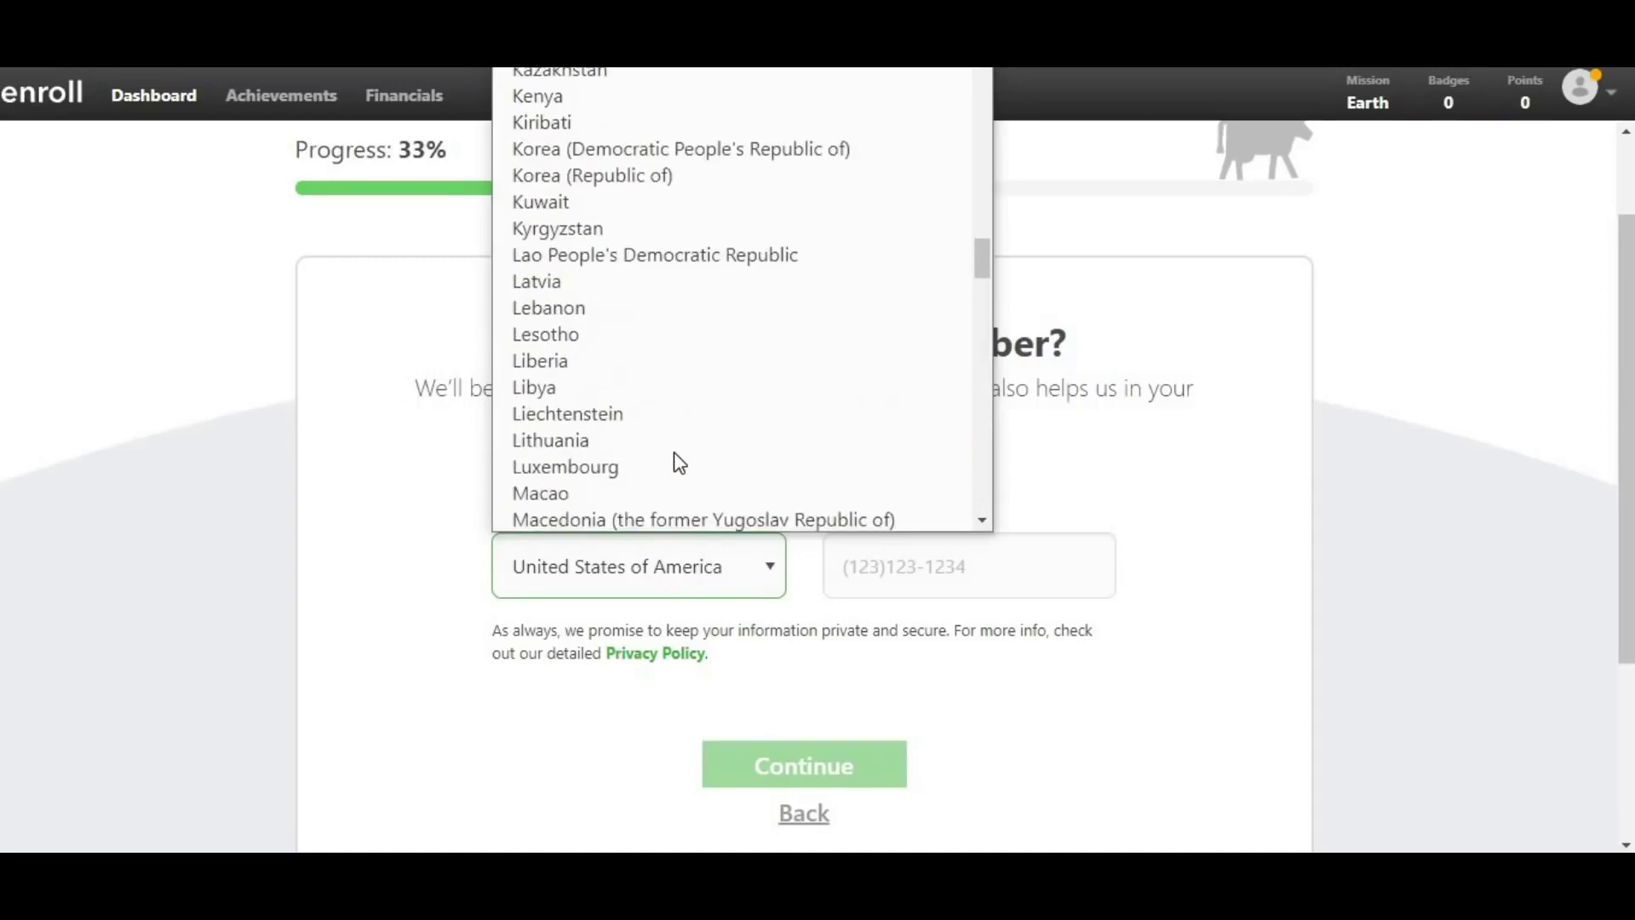
{"action": "scroll", "coordinate": [677, 461], "scroll_direction": "up", "scroll_amount": 6}
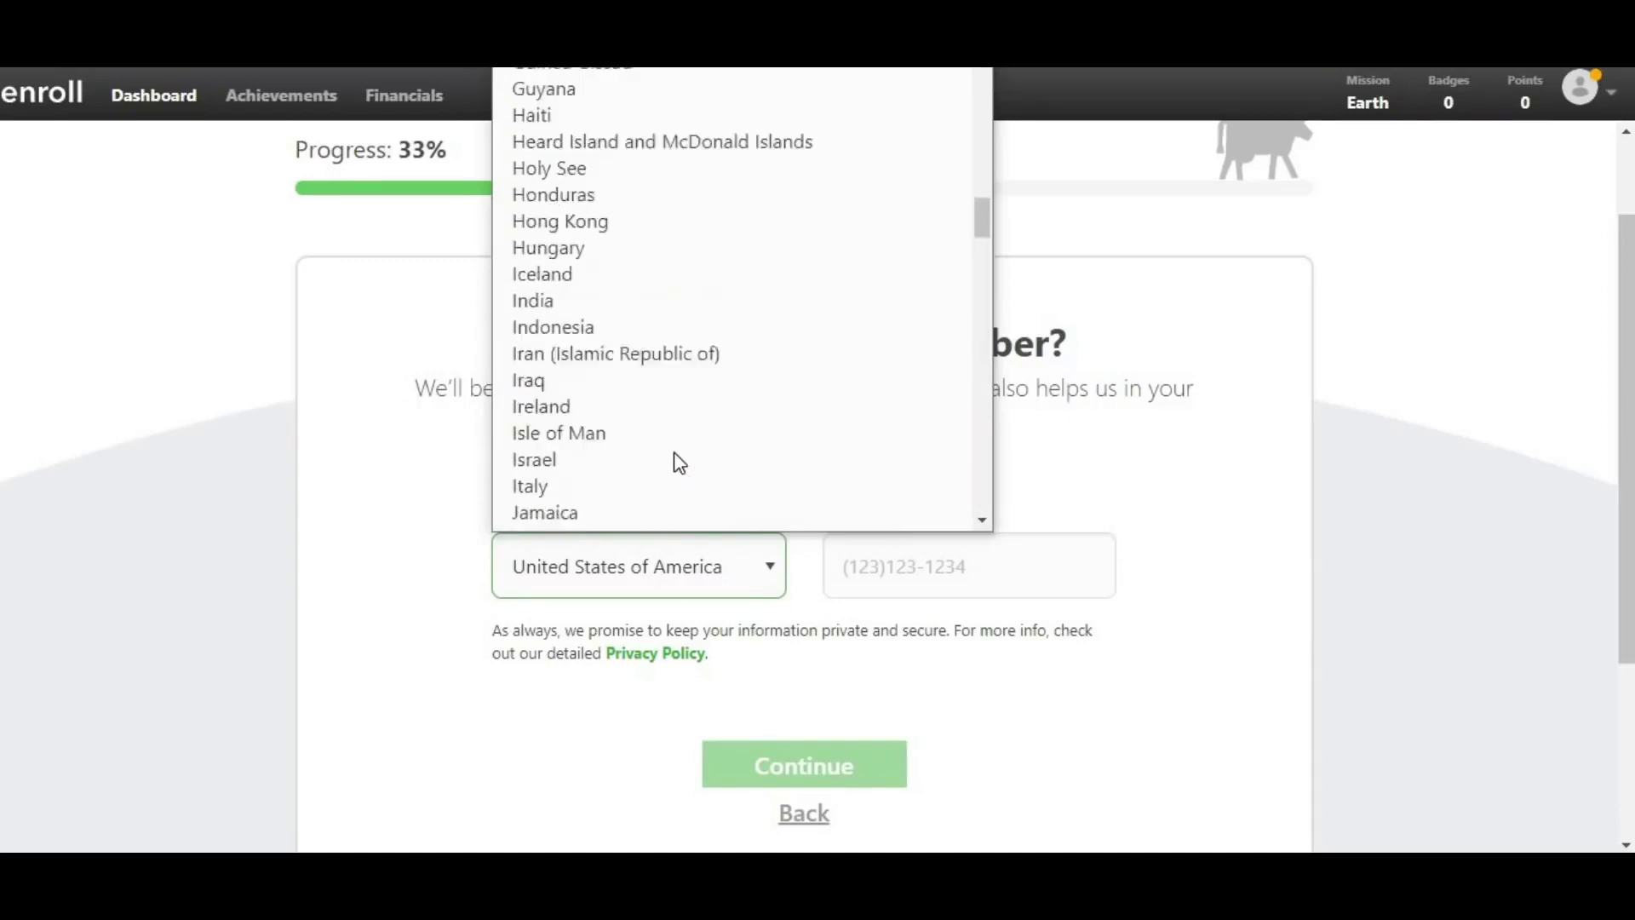
{"action": "left_click", "coordinate": [854, 560]}
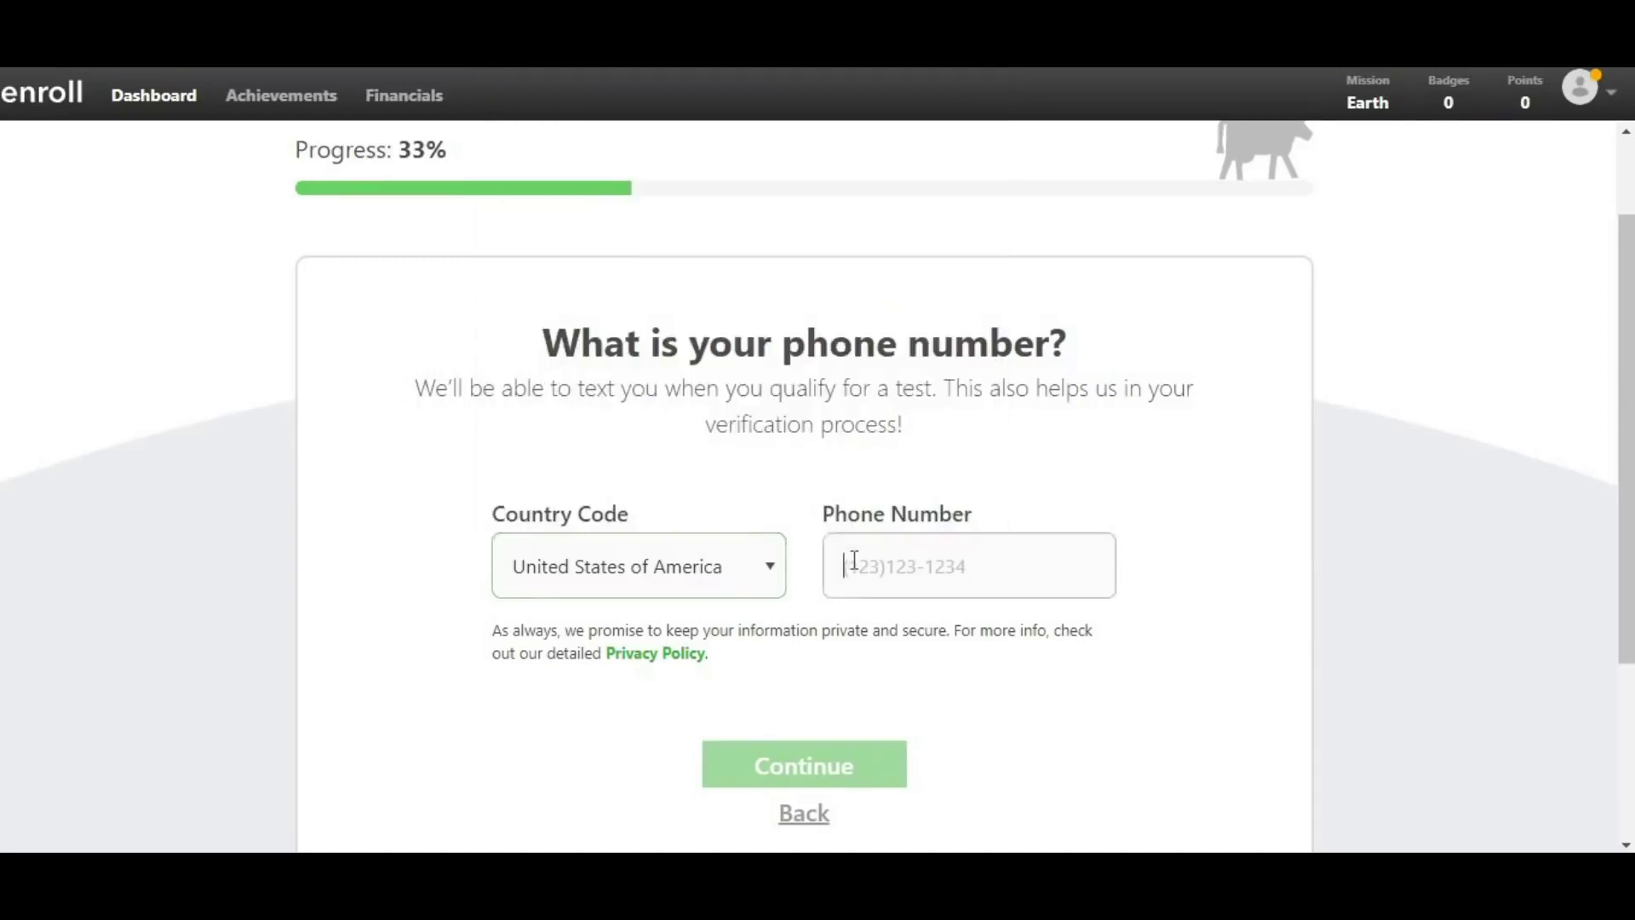
{"action": "left_click", "coordinate": [854, 560]}
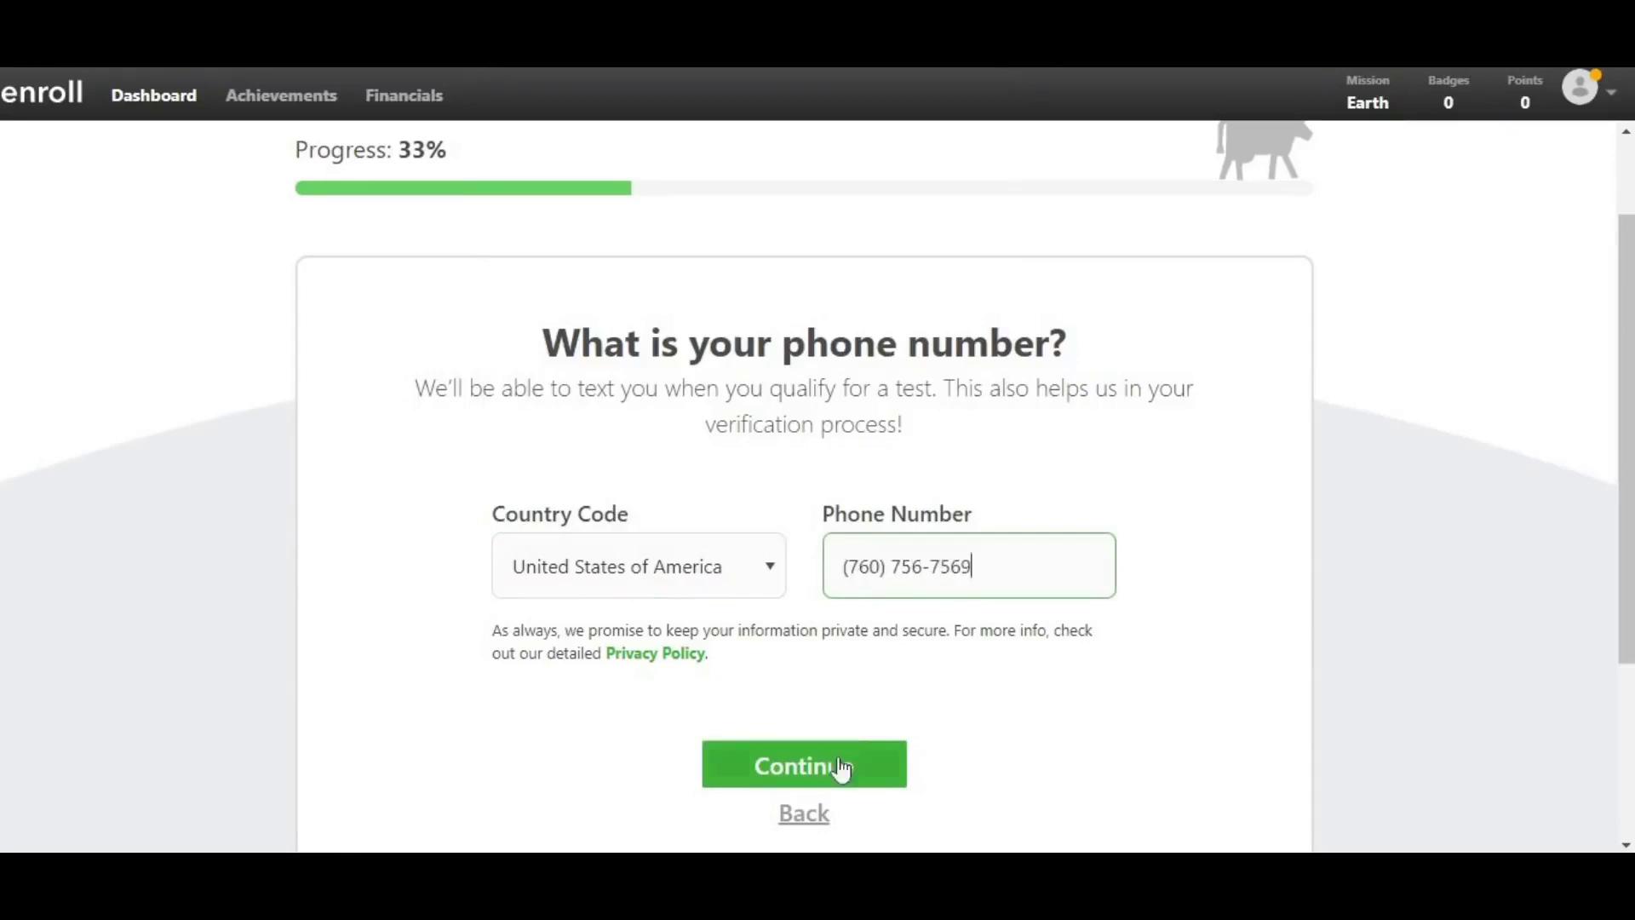
- Submit the phone number, then confirm United States of America and Alaska as the location
{"action": "left_click", "coordinate": [841, 766]}
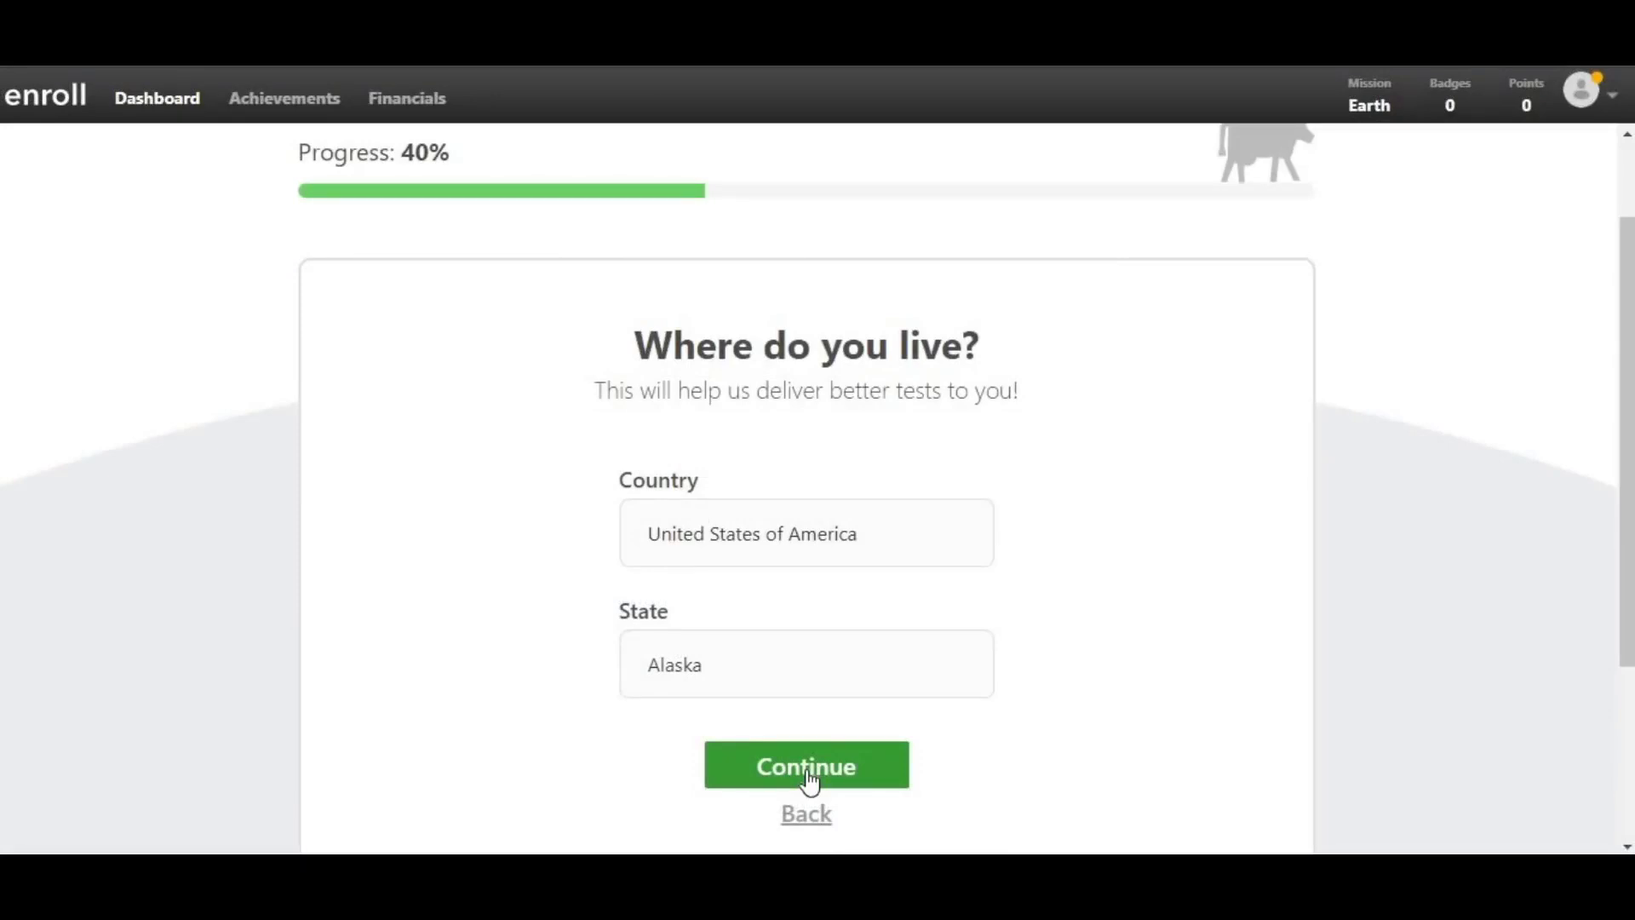
{"action": "left_click", "coordinate": [810, 780]}
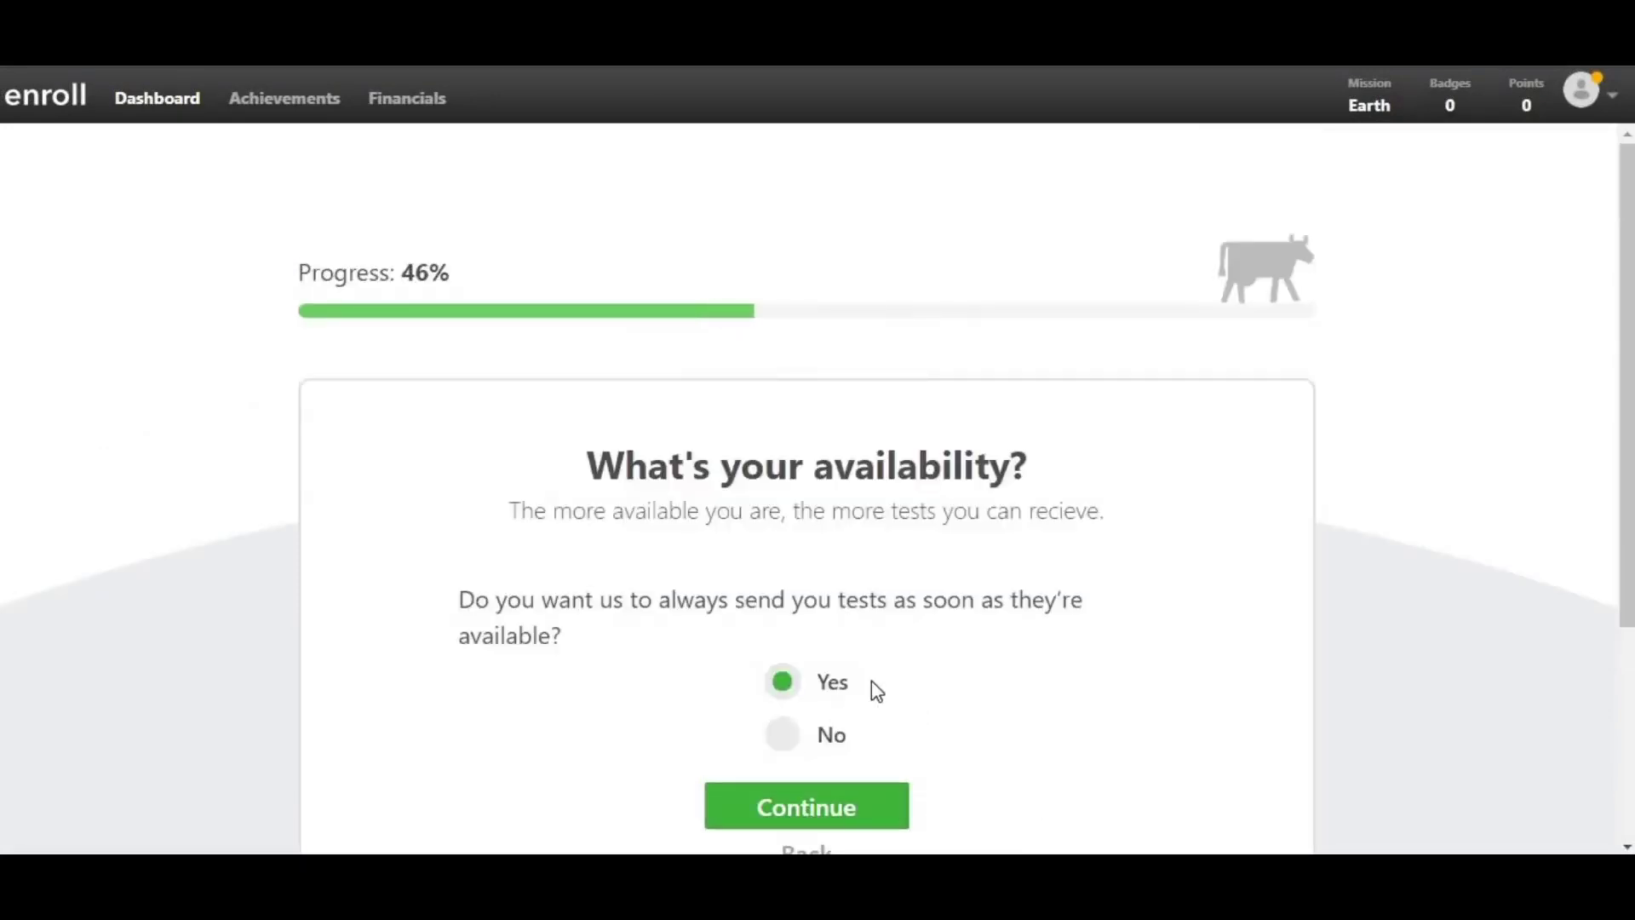
{"action": "scroll", "coordinate": [871, 682], "scroll_direction": "down", "scroll_amount": 2}
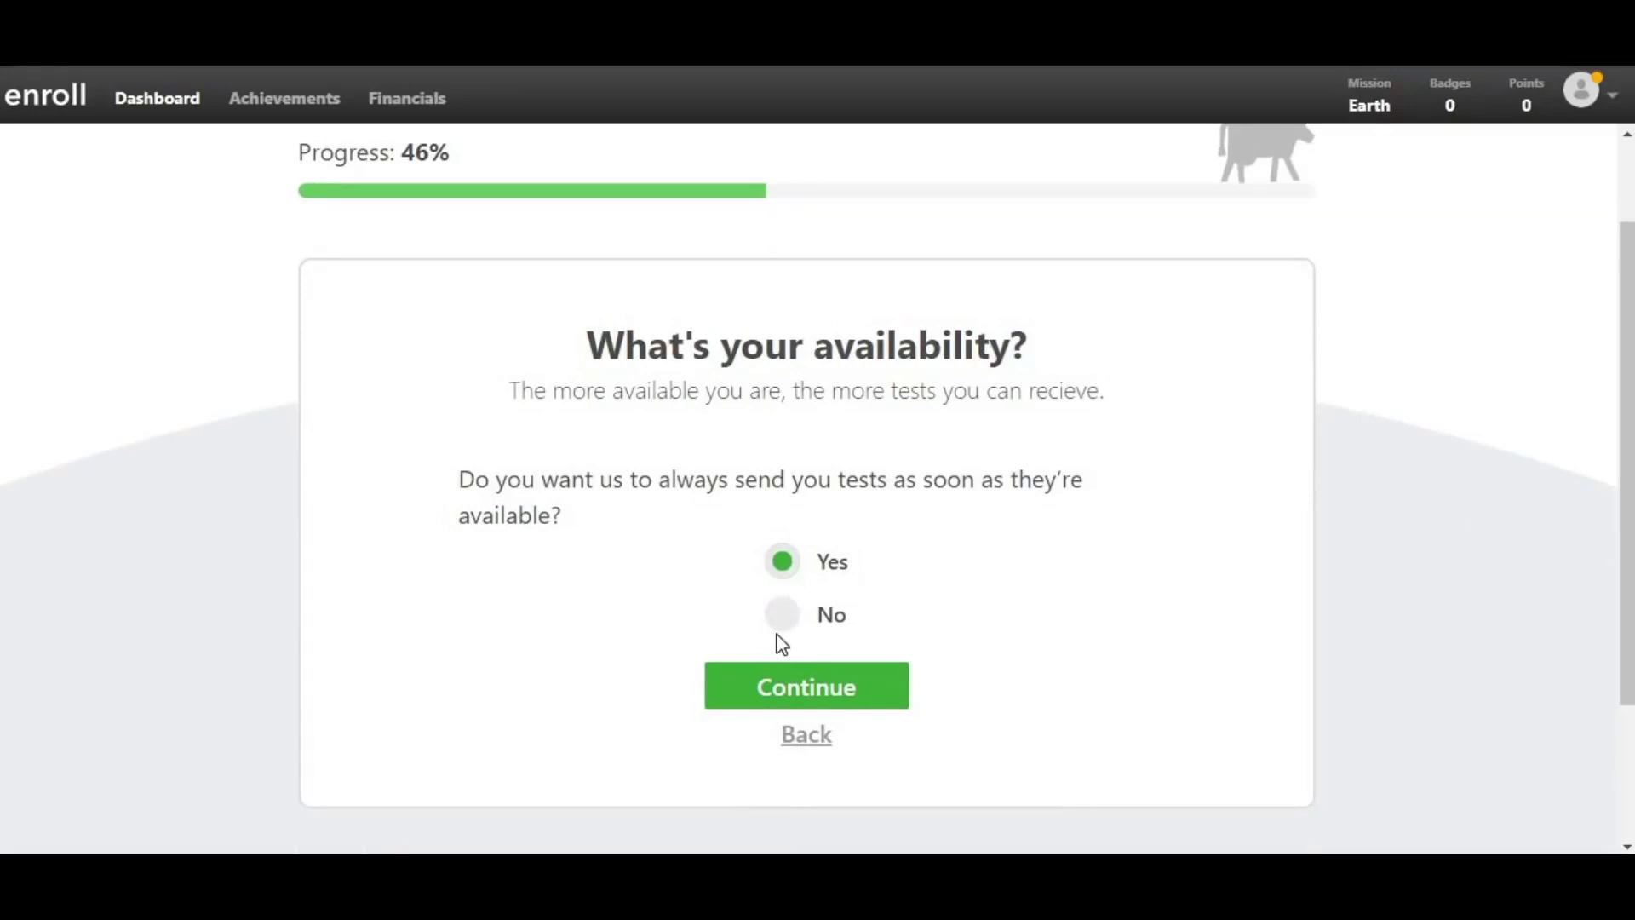
- Submit the availability answer and pick Female as the gender
{"action": "left_click", "coordinate": [807, 687]}
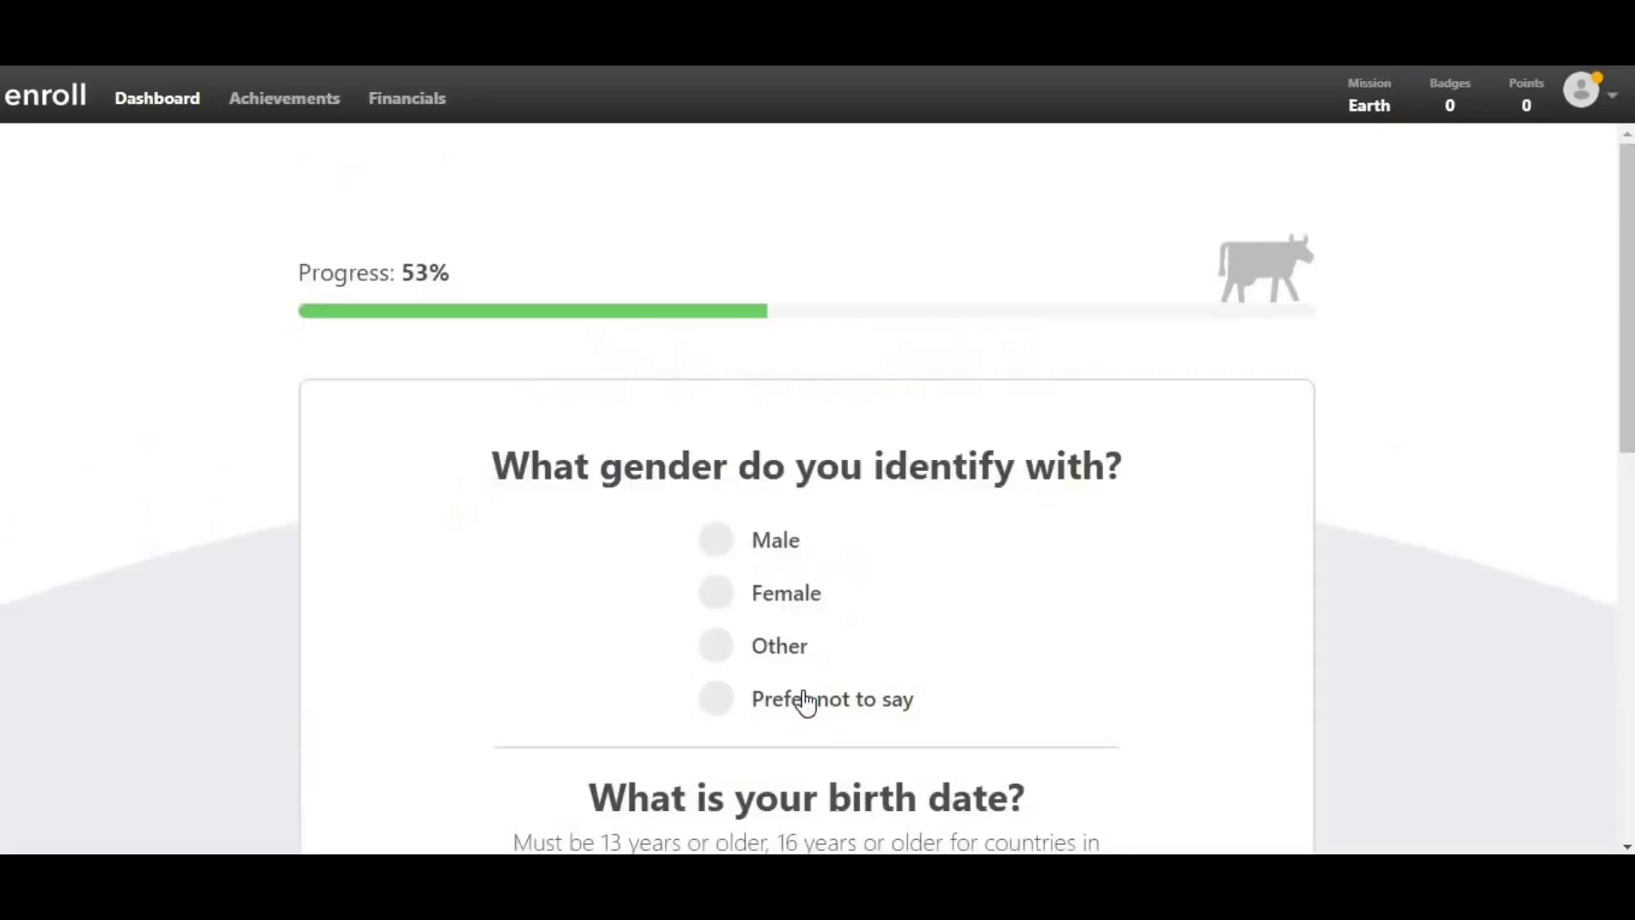
{"action": "scroll", "coordinate": [927, 659], "scroll_direction": "down", "scroll_amount": 2}
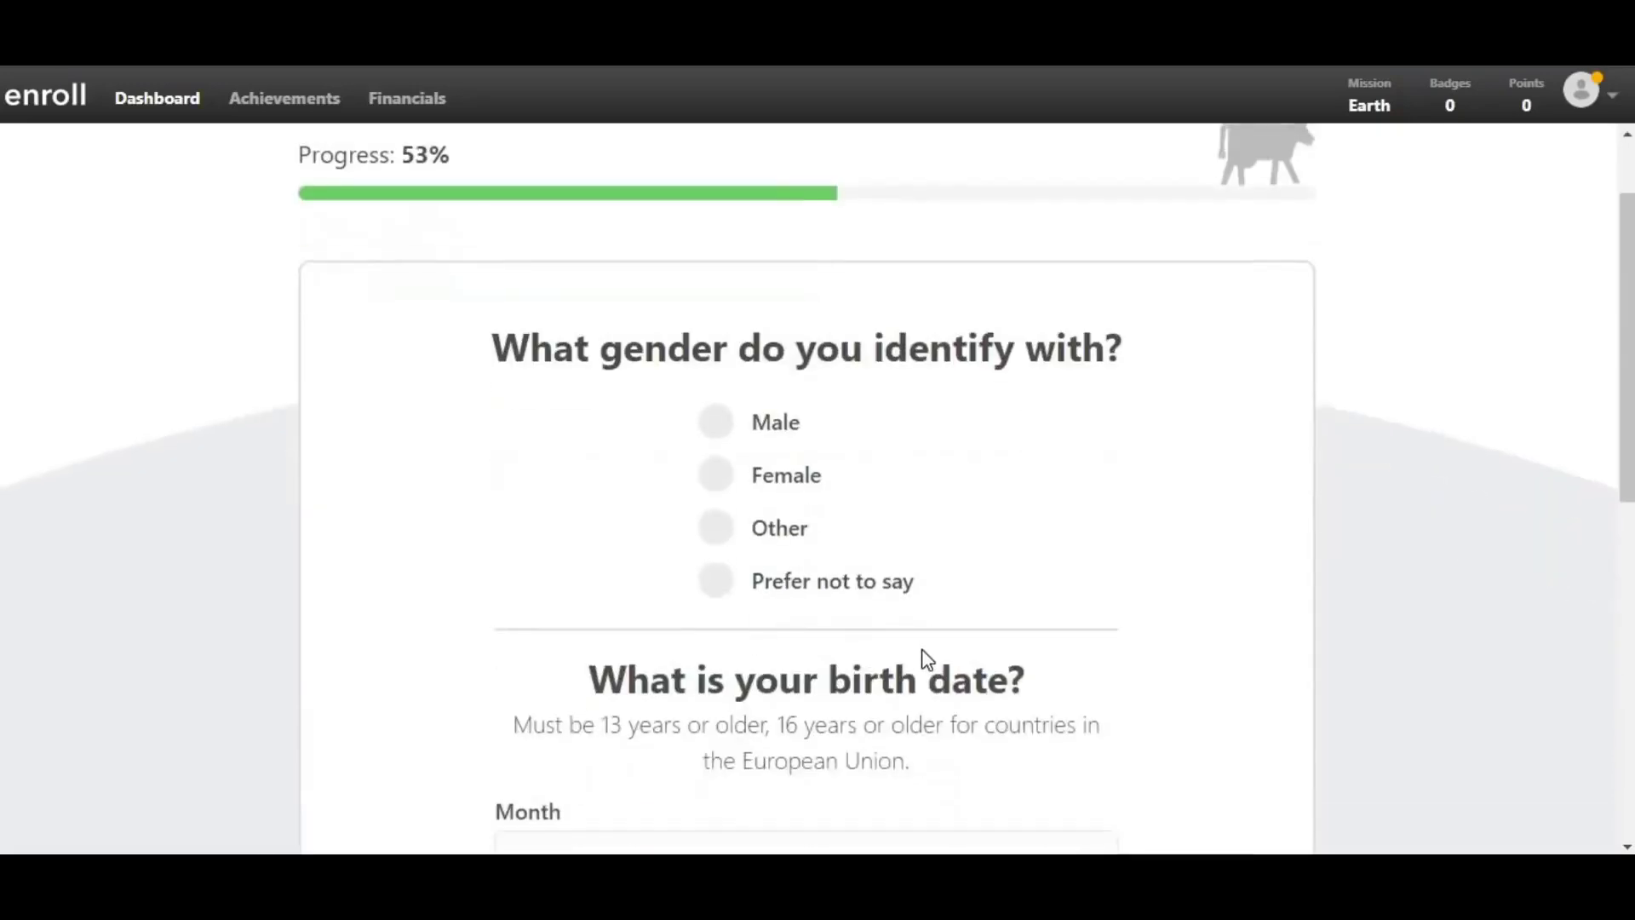
{"action": "scroll", "coordinate": [924, 651], "scroll_direction": "down", "scroll_amount": 2}
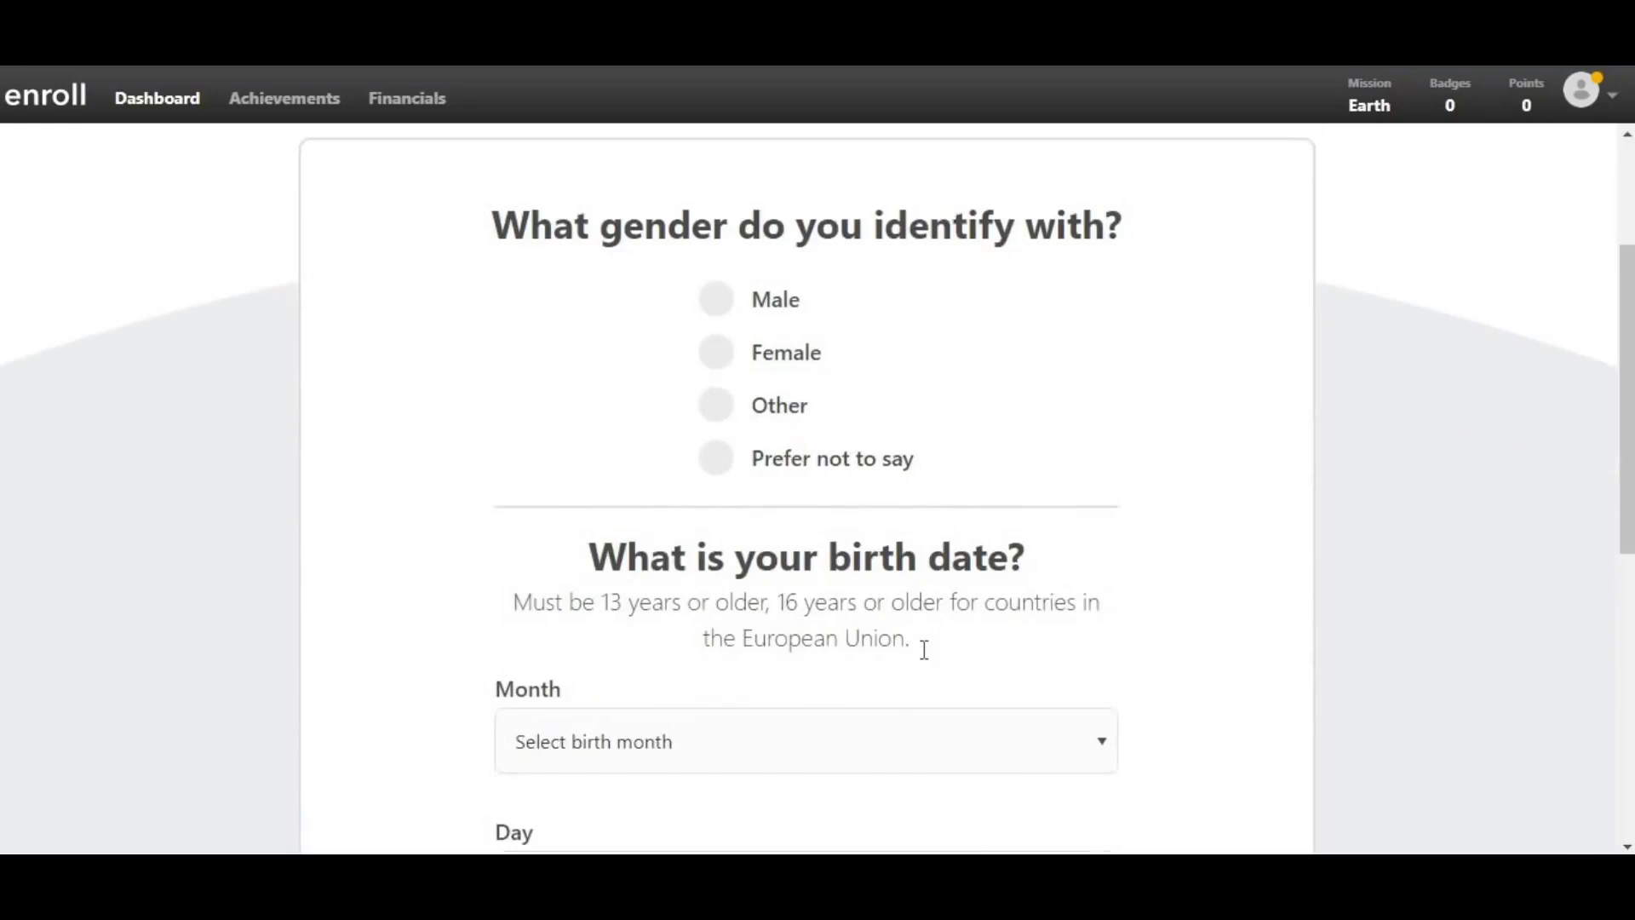
{"action": "left_click", "coordinate": [754, 356]}
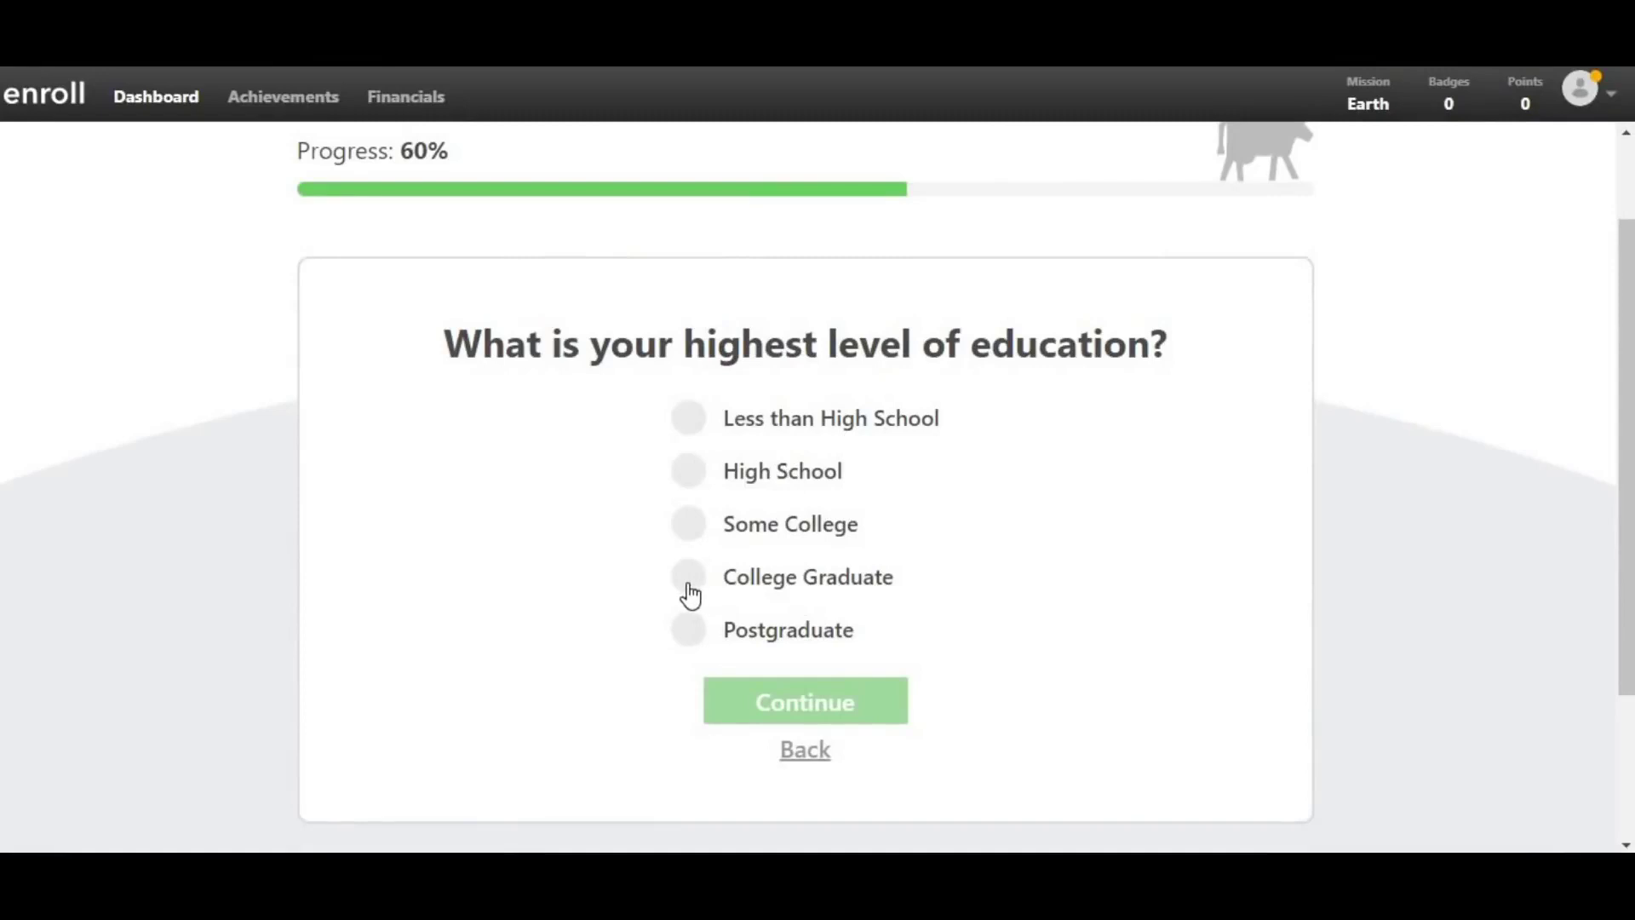
- Choose College Graduate as the highest education level and submit it
{"action": "left_click", "coordinate": [689, 586]}
{"action": "left_click", "coordinate": [690, 630]}
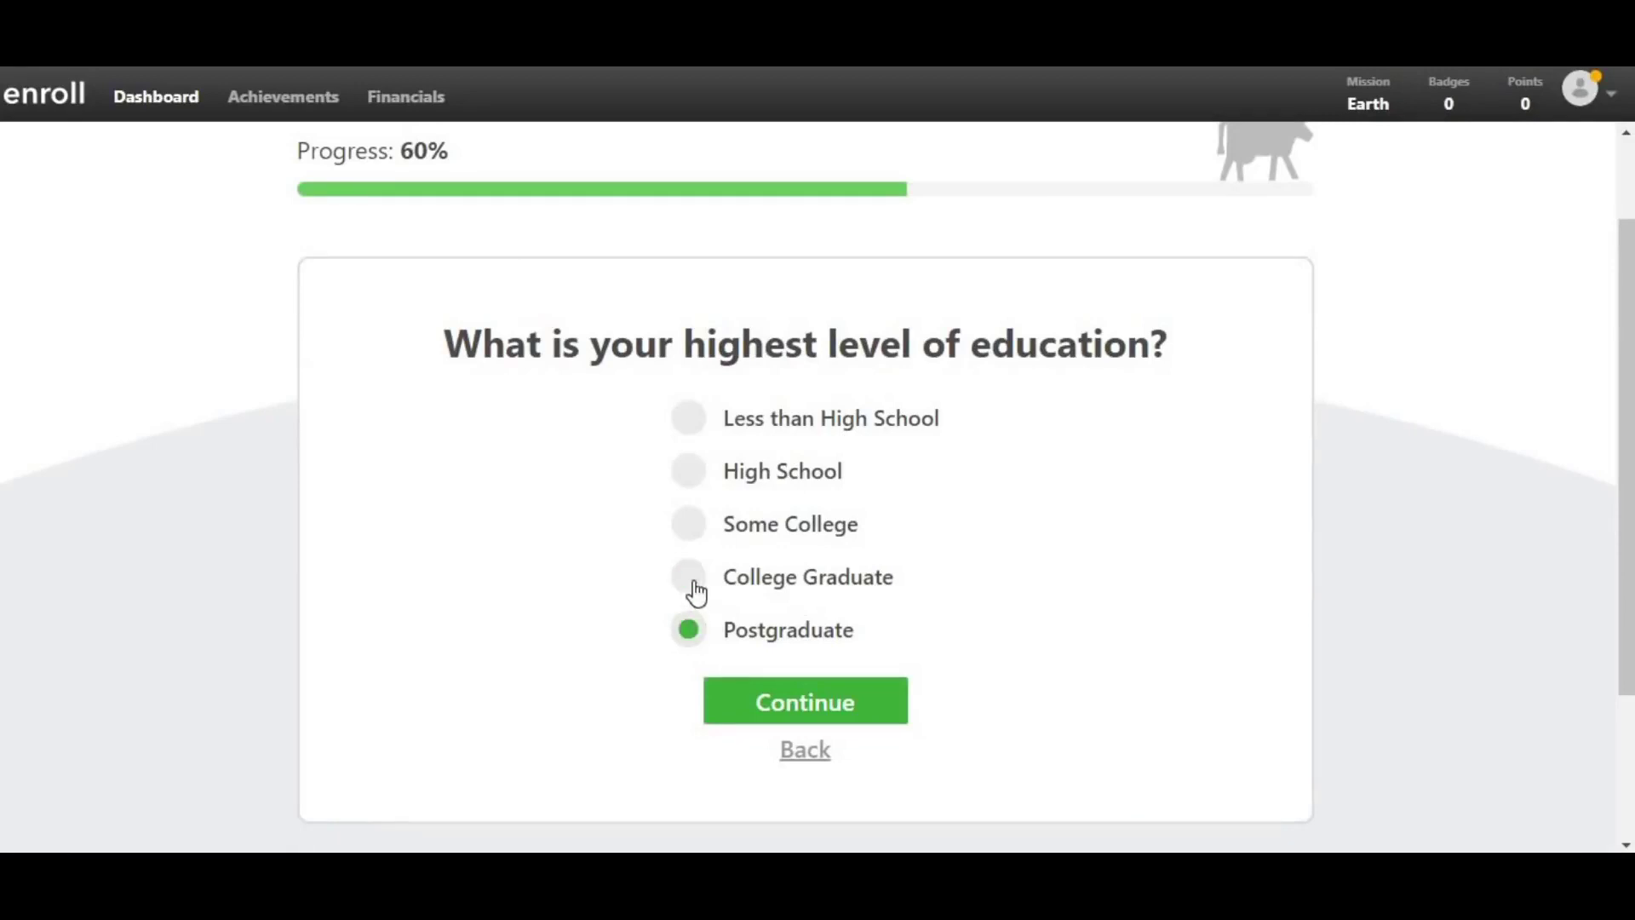
{"action": "left_click", "coordinate": [696, 593]}
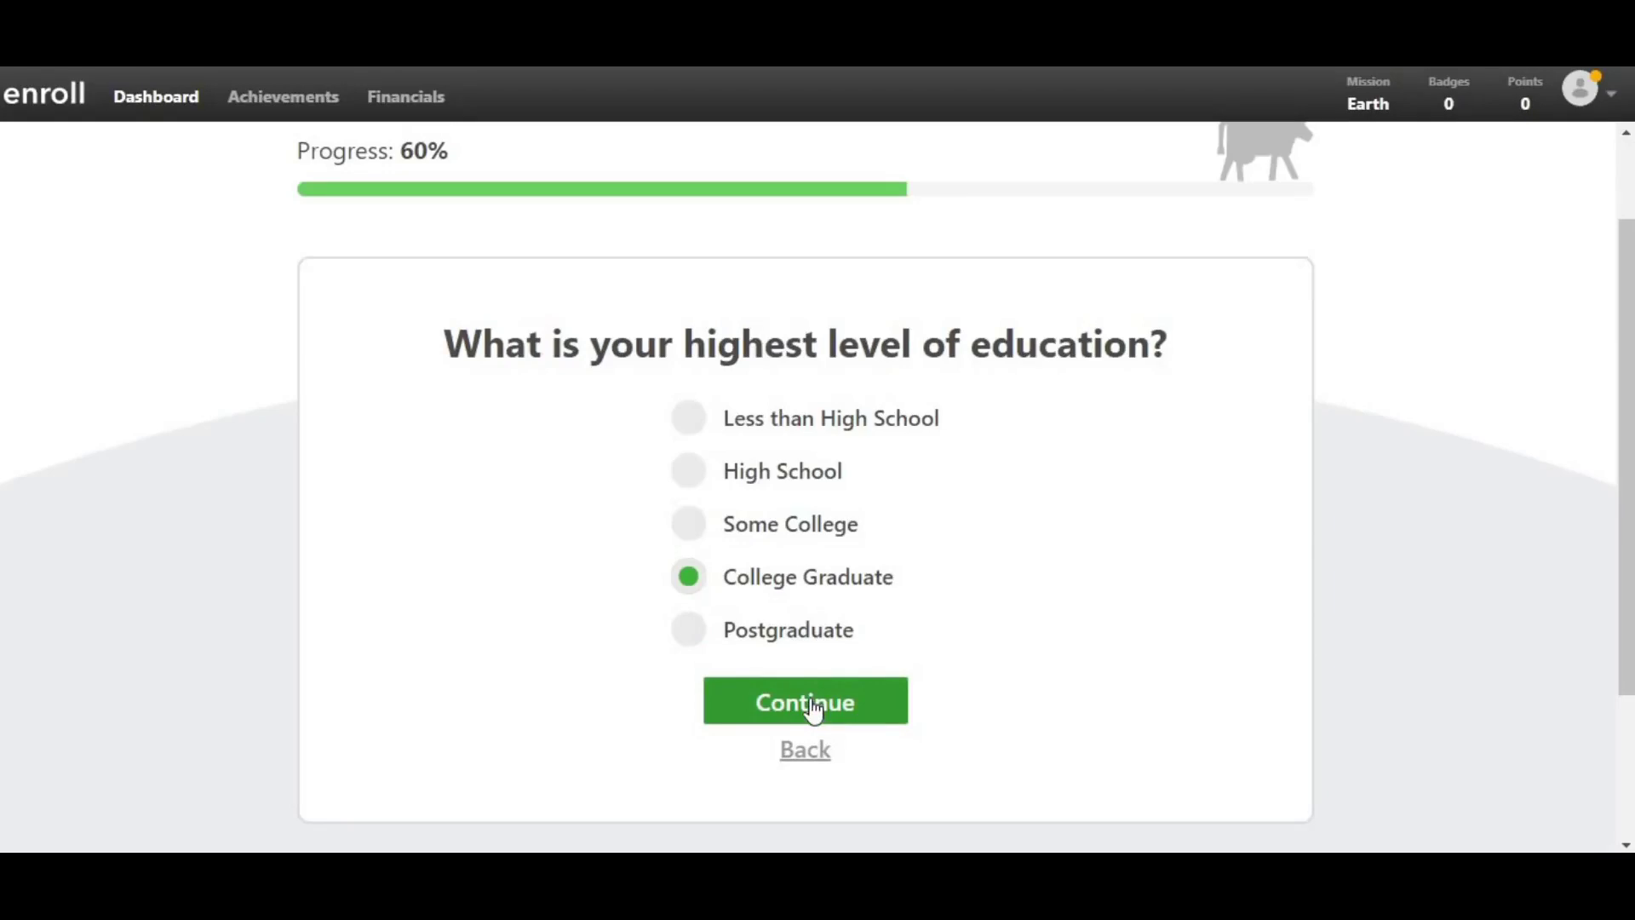
{"action": "left_click", "coordinate": [813, 711]}
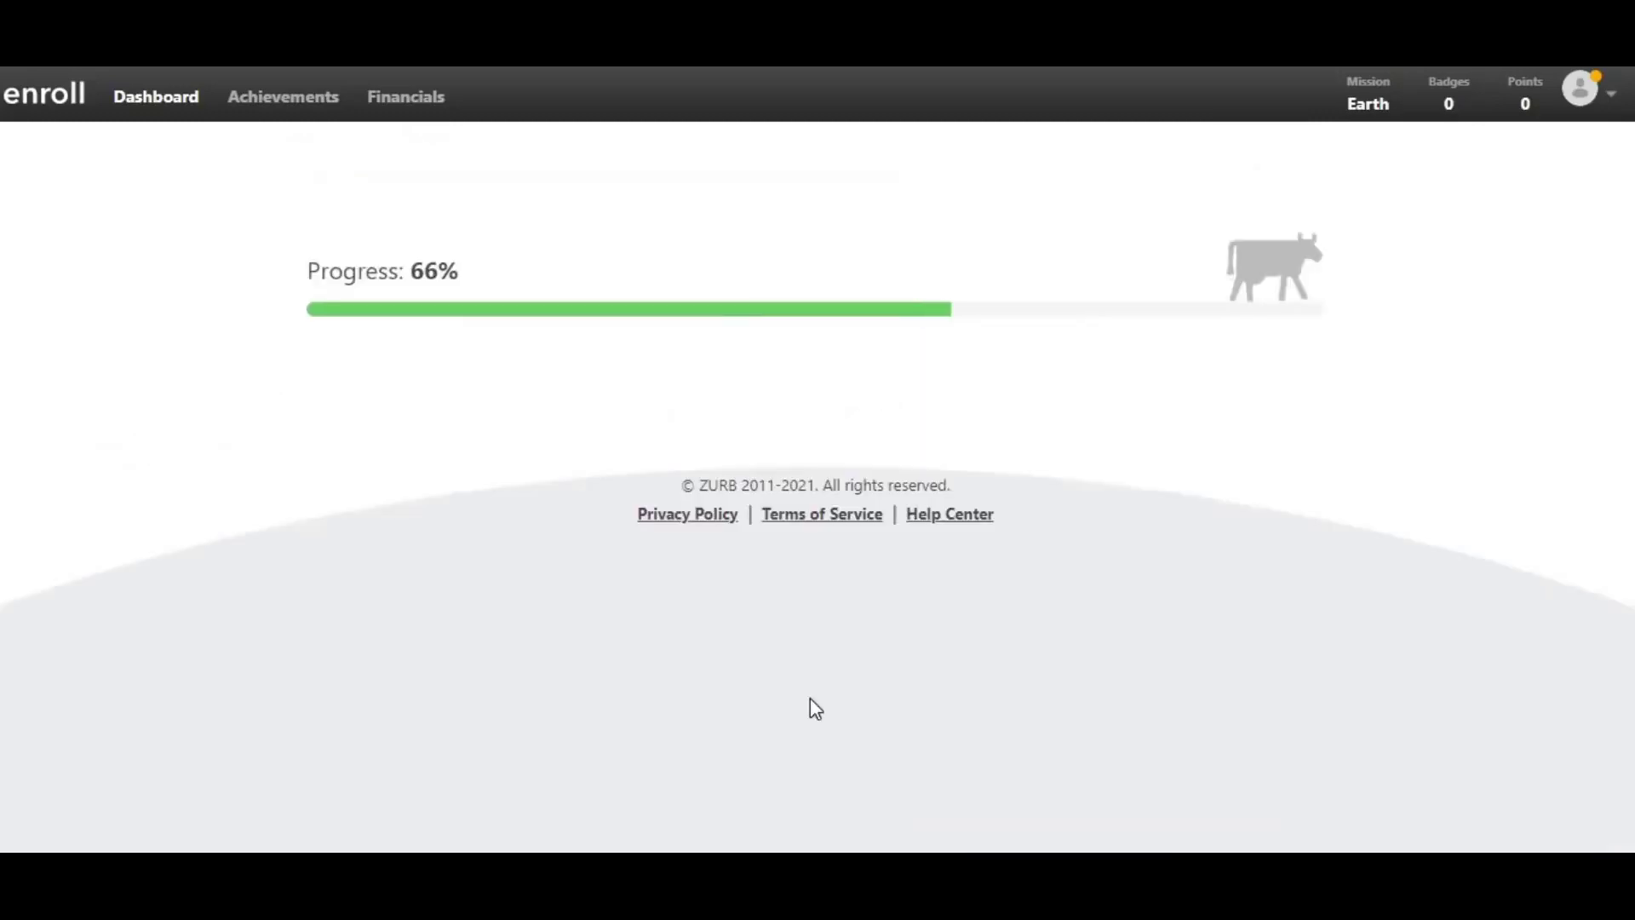
- Set work status to 'I'm working for myself' and the industry to Accounting
{"action": "left_click", "coordinate": [889, 520]}
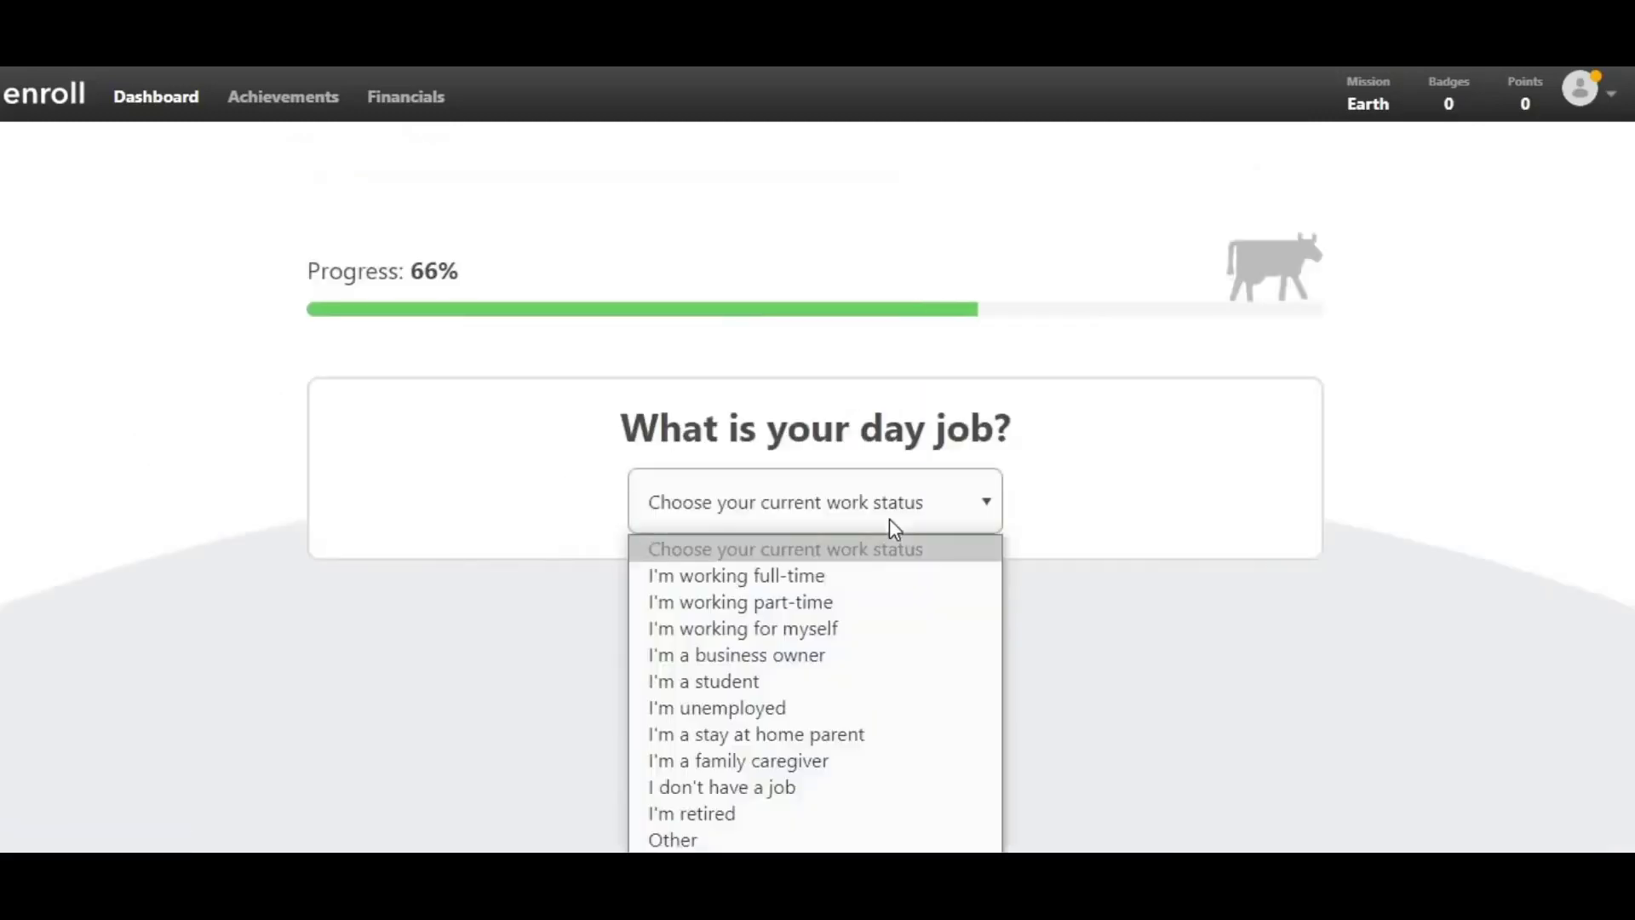
{"action": "left_click", "coordinate": [798, 636]}
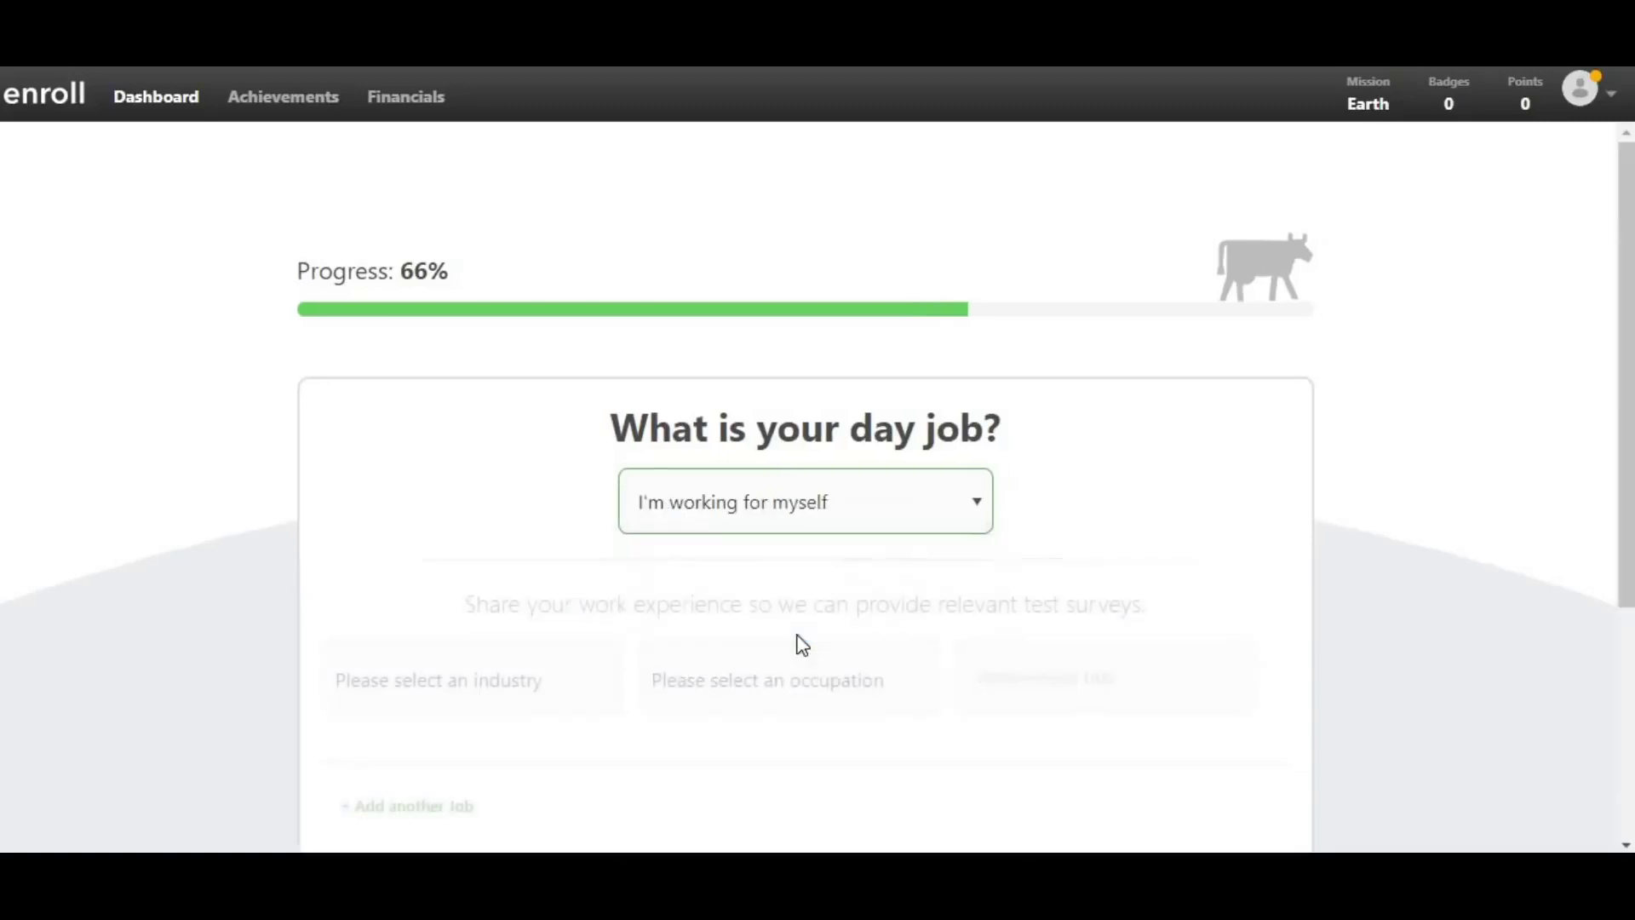
{"action": "scroll", "coordinate": [802, 645], "scroll_direction": "down", "scroll_amount": 1}
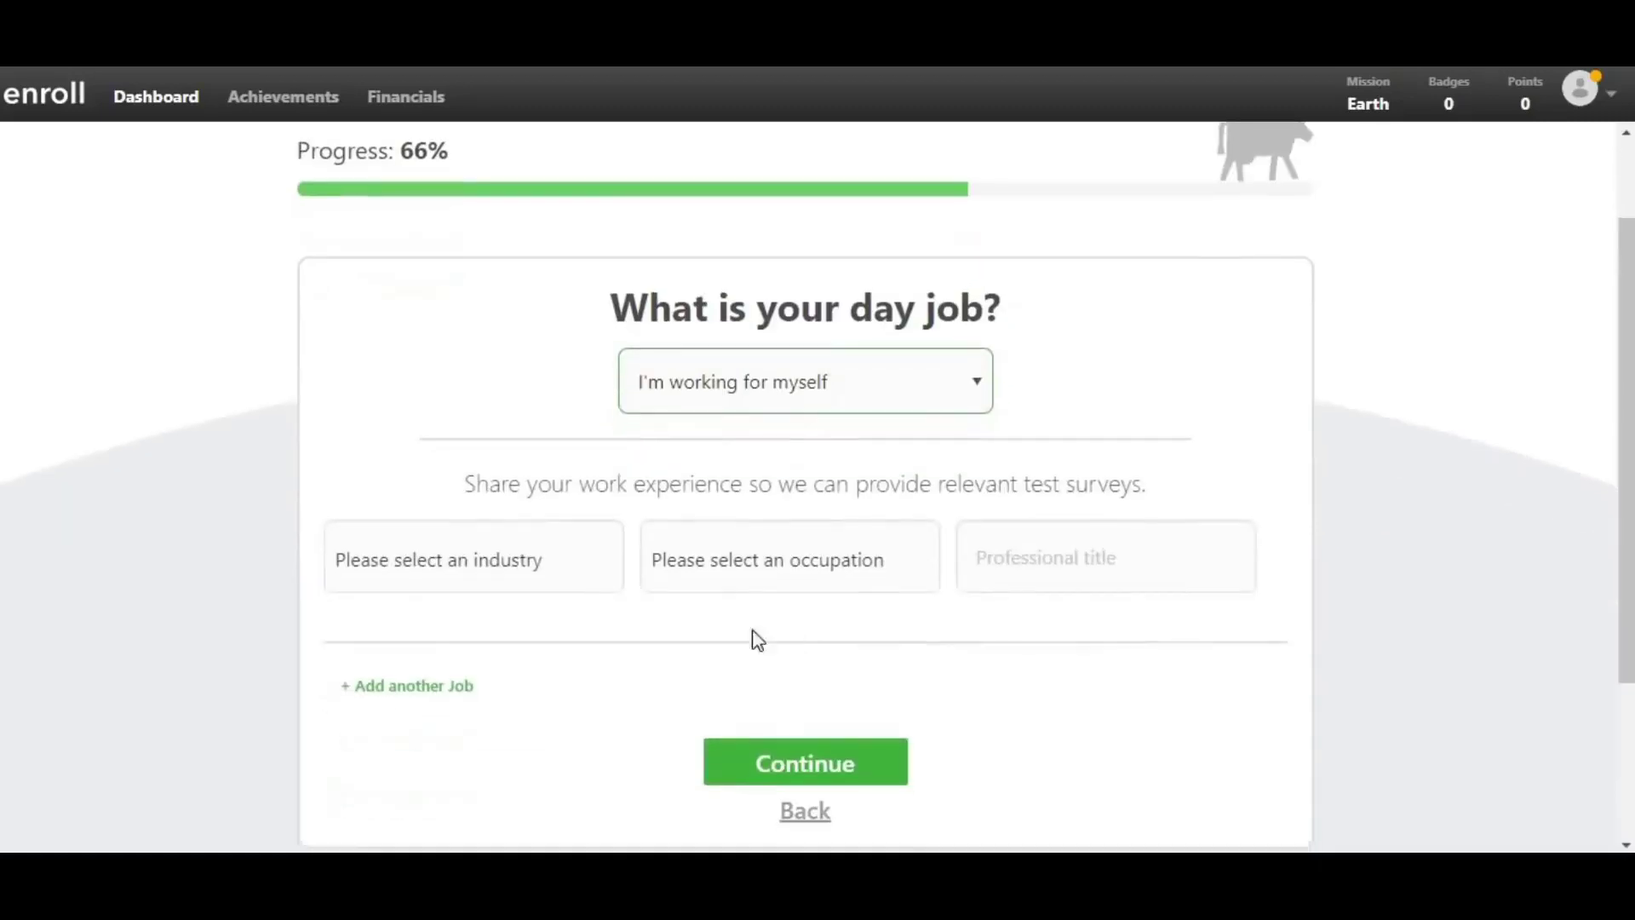
{"action": "left_click", "coordinate": [573, 577]}
{"action": "left_click", "coordinate": [544, 633]}
- Choose Accountant as occupation and professional title, then submit the day job details
{"action": "left_click", "coordinate": [876, 564]}
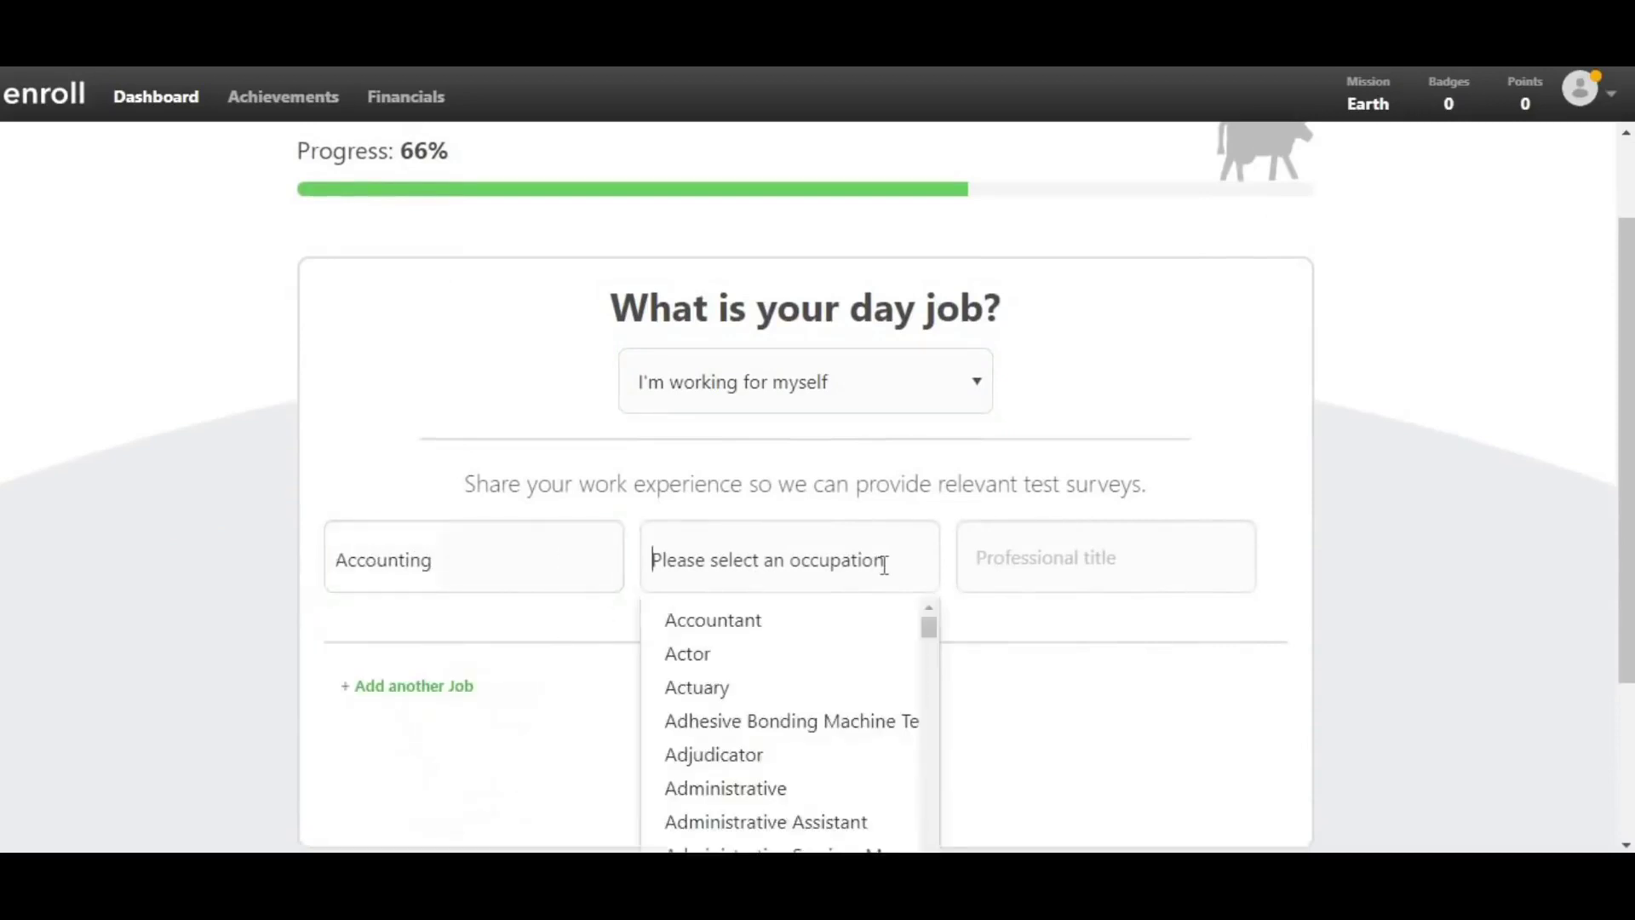
{"action": "left_click", "coordinate": [819, 620]}
{"action": "left_click", "coordinate": [982, 564]}
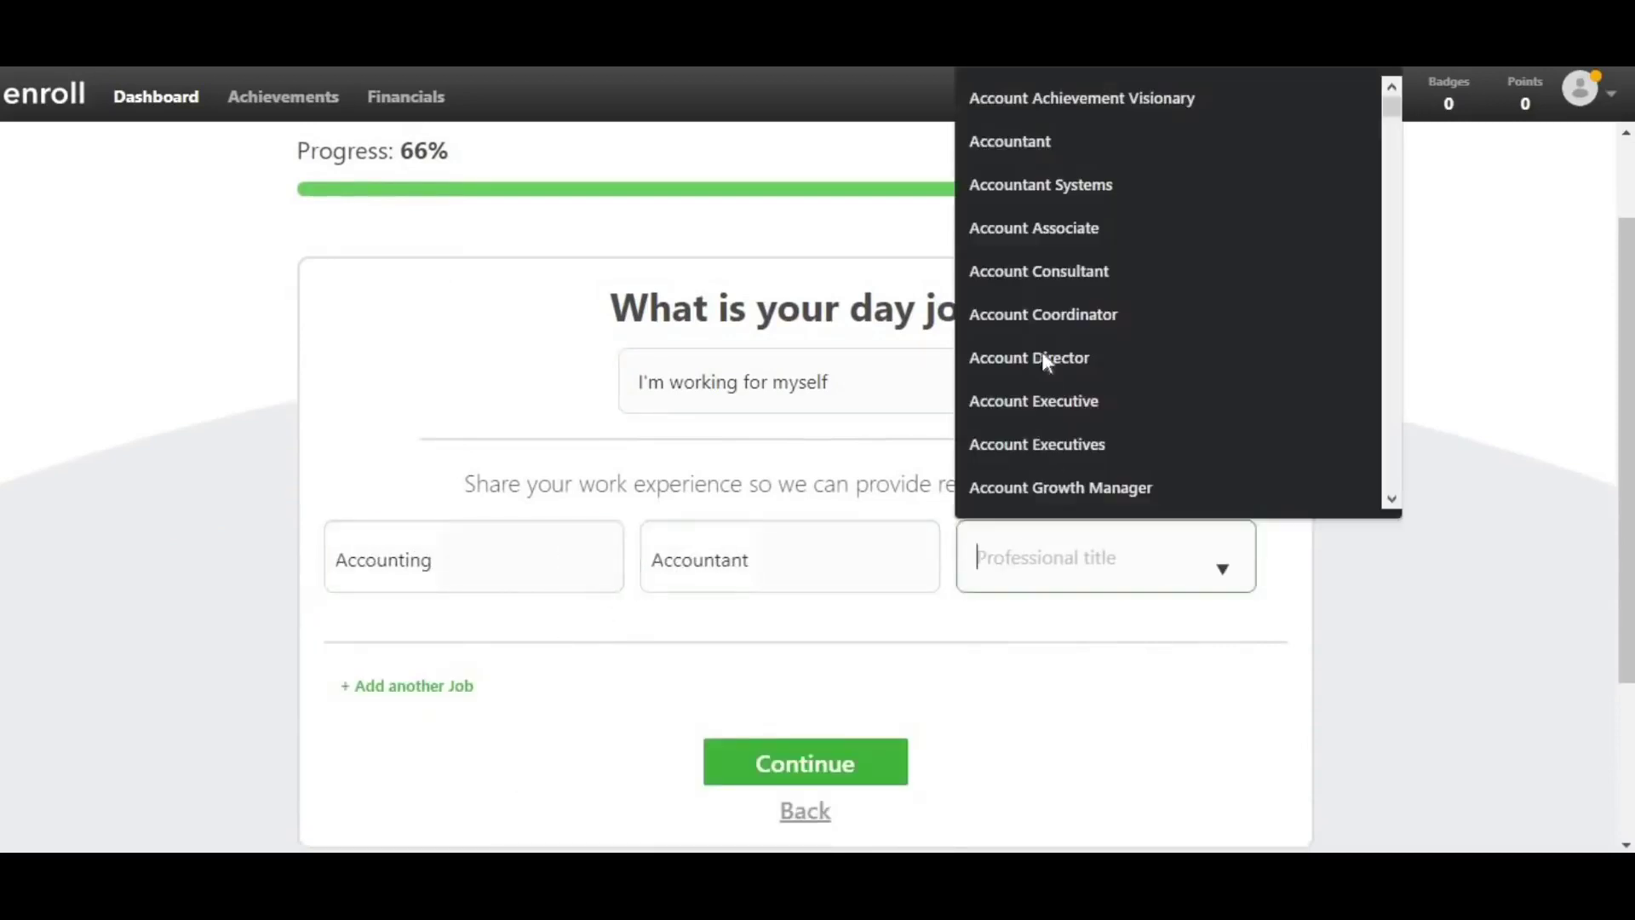
{"action": "left_click", "coordinate": [1025, 151]}
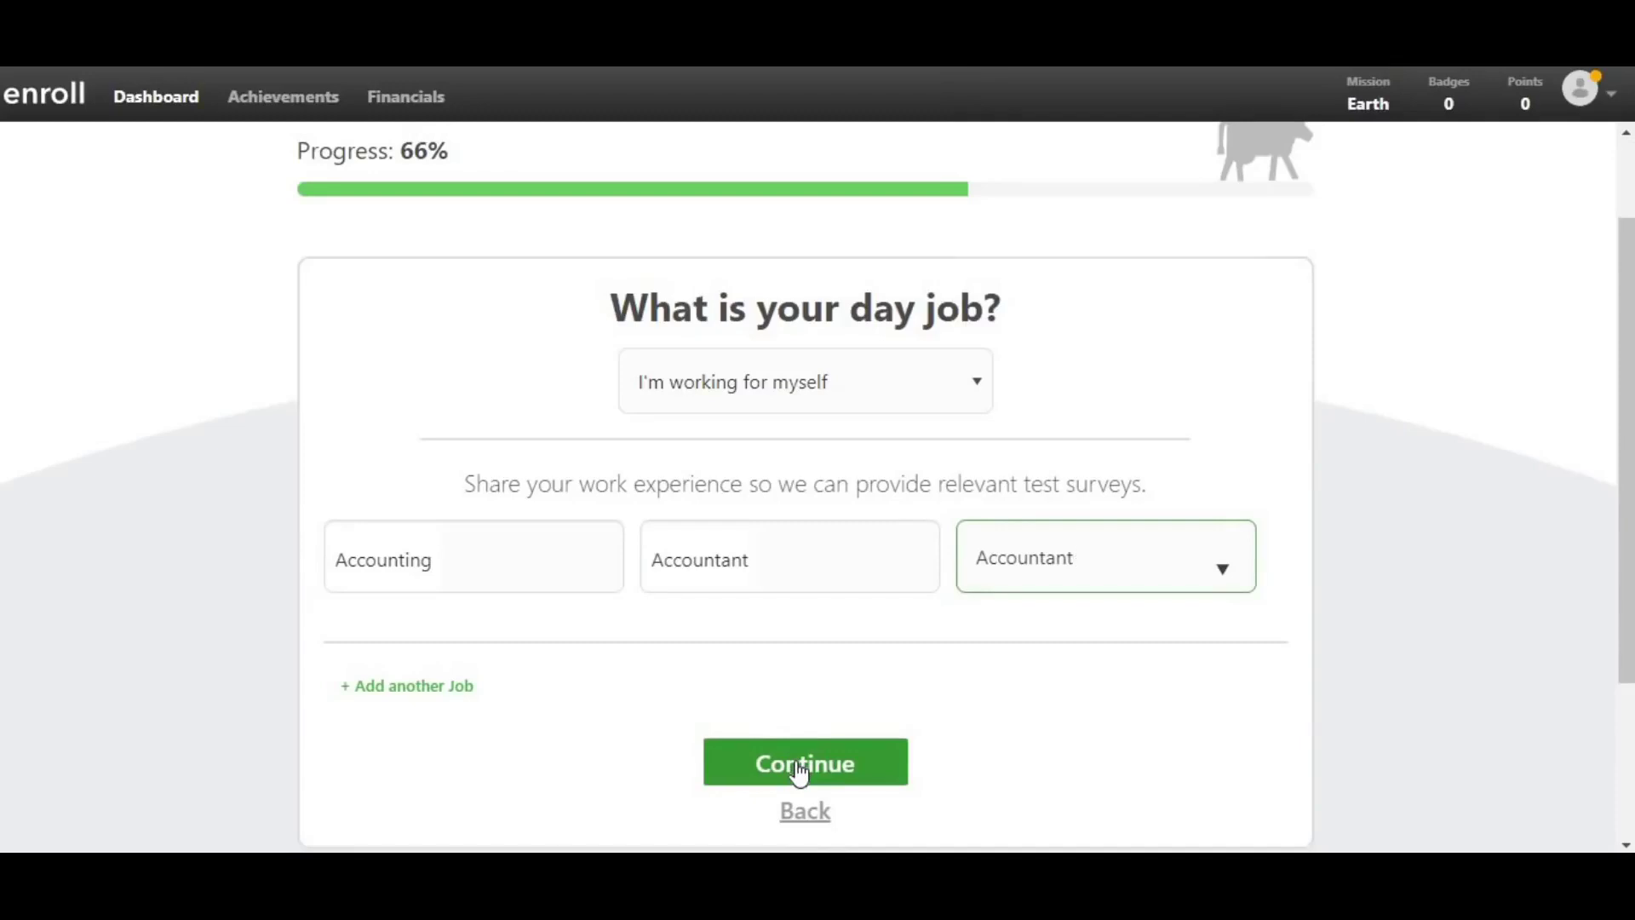
{"action": "left_click", "coordinate": [799, 772]}
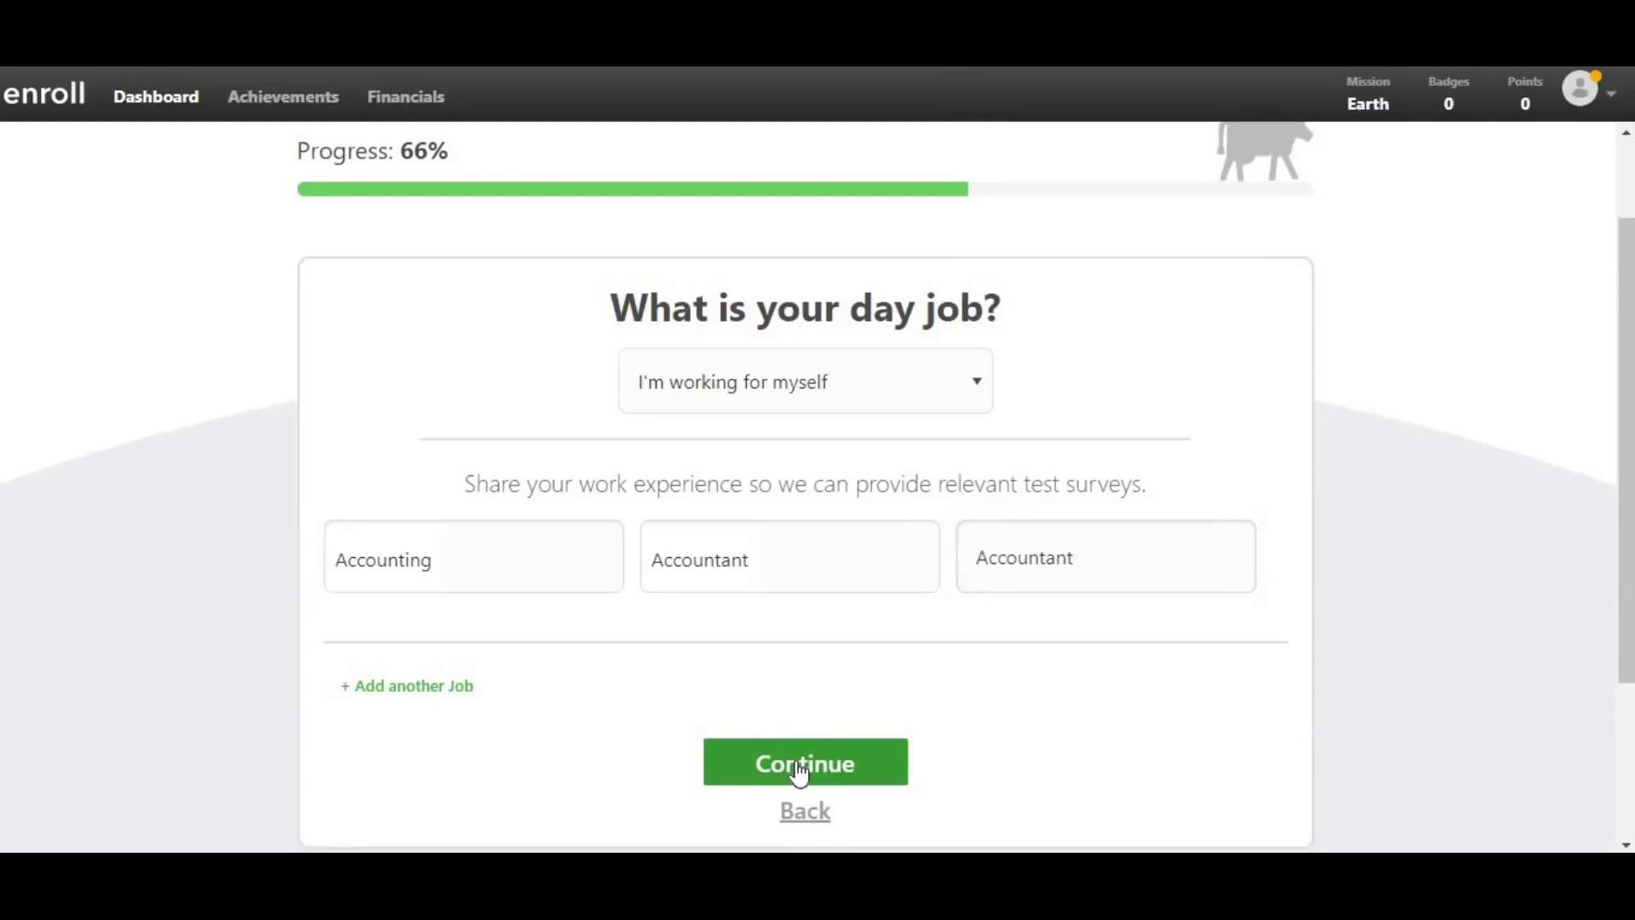
{"action": "left_click", "coordinate": [799, 771]}
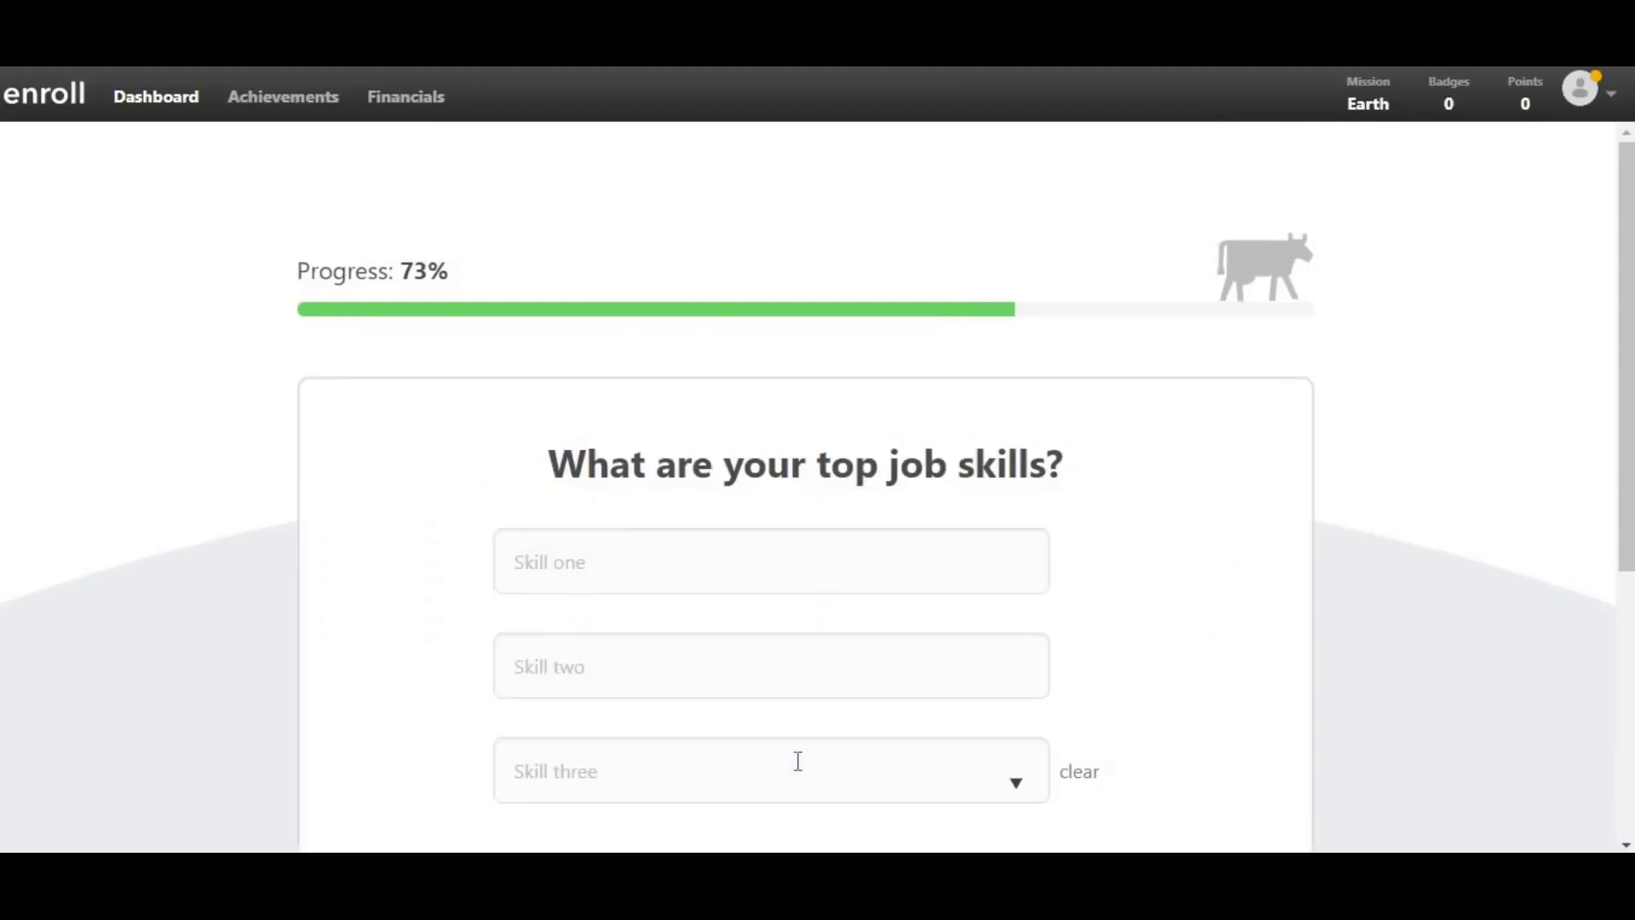
- Pick Accounting, Affiliate Marketing and Accounting for skills one to three, then continue
{"action": "scroll", "coordinate": [878, 682], "scroll_direction": "down", "scroll_amount": 1}
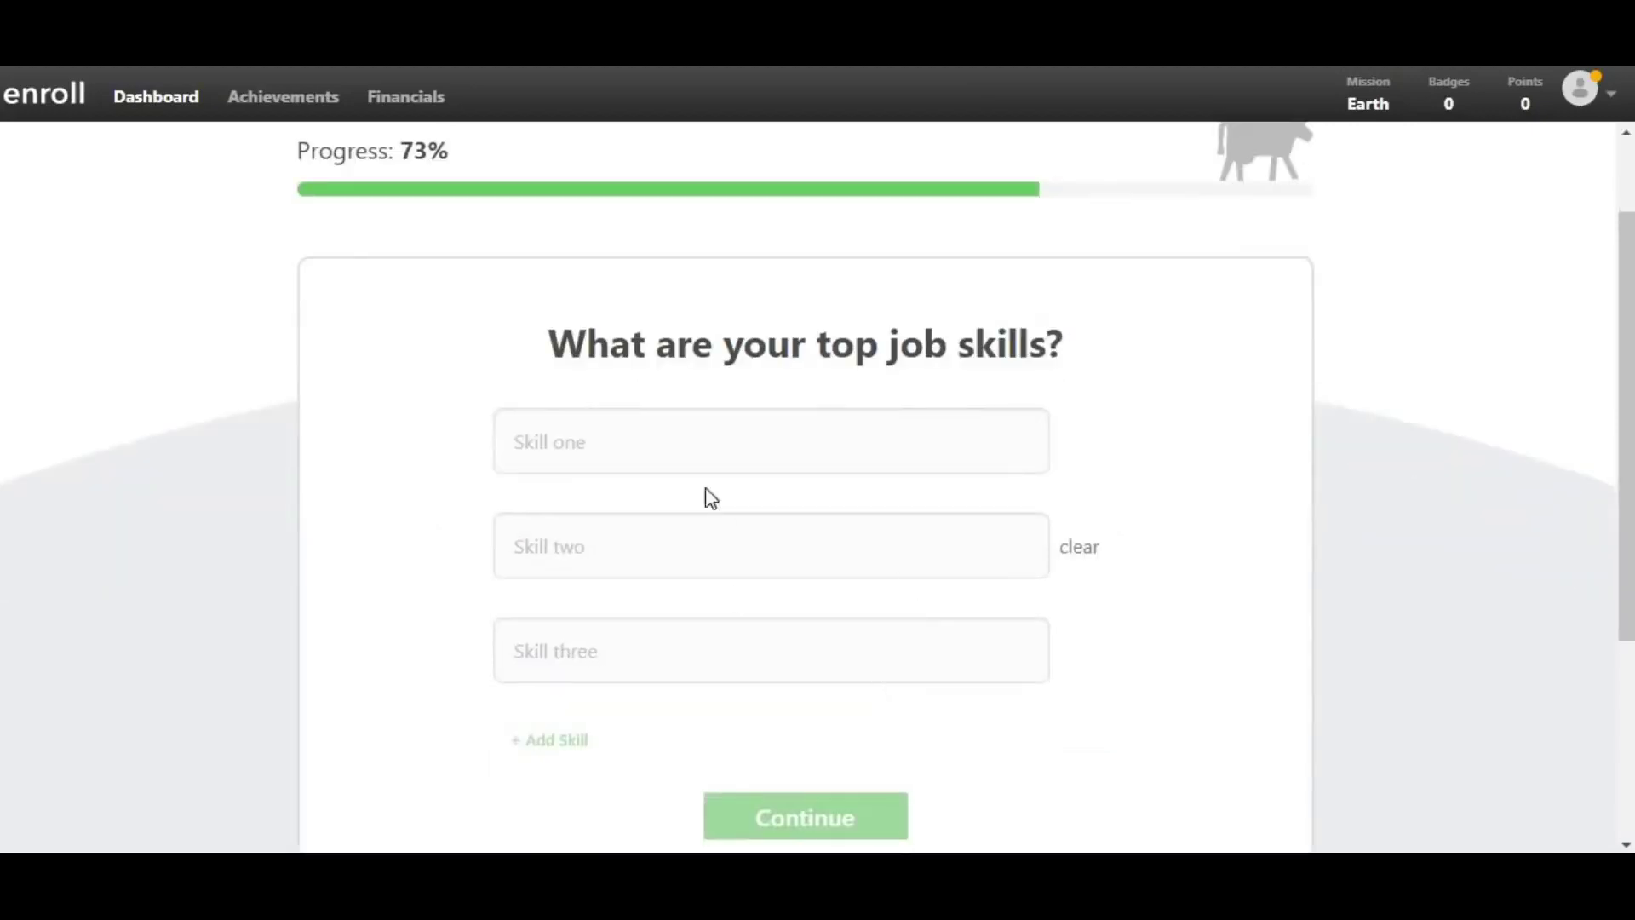
{"action": "left_click", "coordinate": [694, 449]}
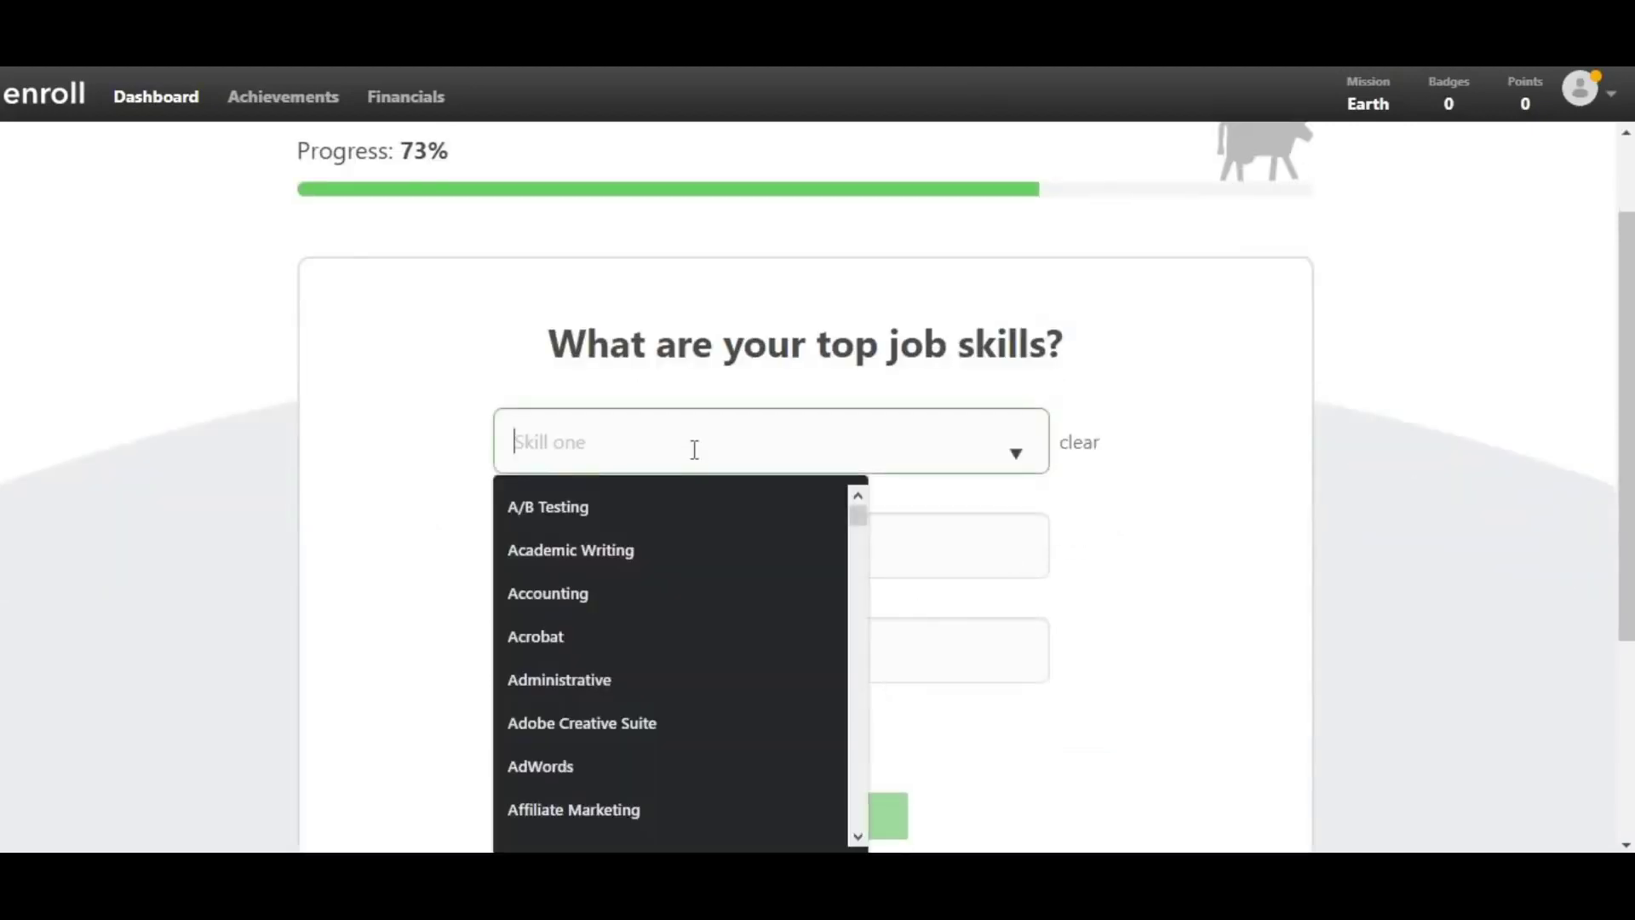
{"action": "left_click", "coordinate": [629, 599]}
{"action": "left_click", "coordinate": [654, 548]}
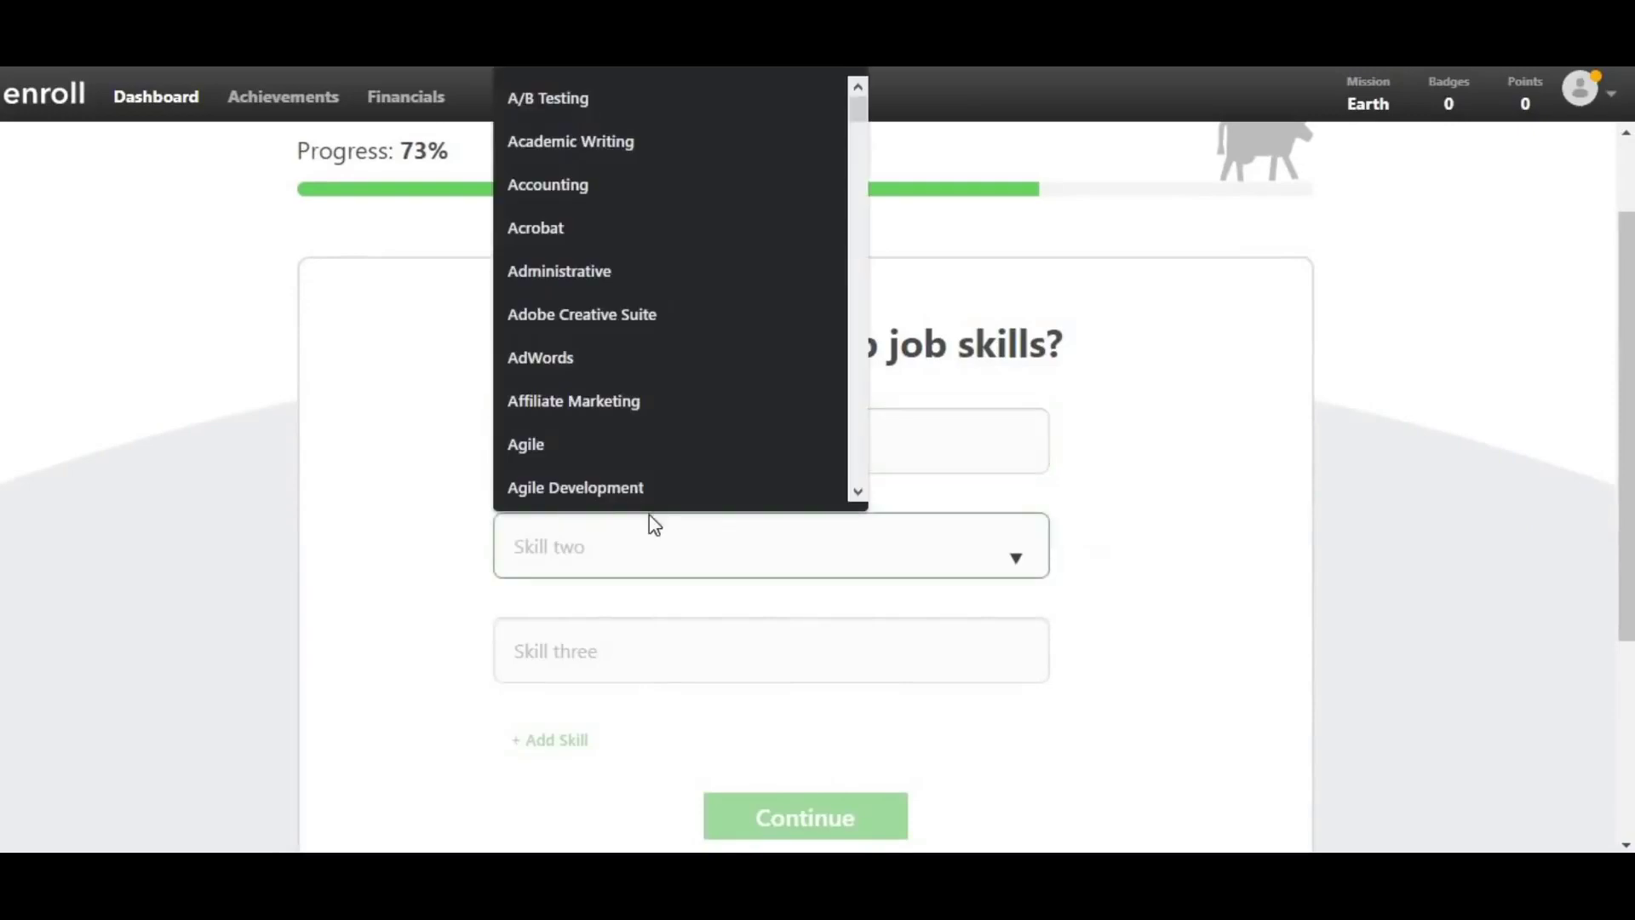
{"action": "left_click", "coordinate": [589, 401]}
{"action": "left_click", "coordinate": [596, 647]}
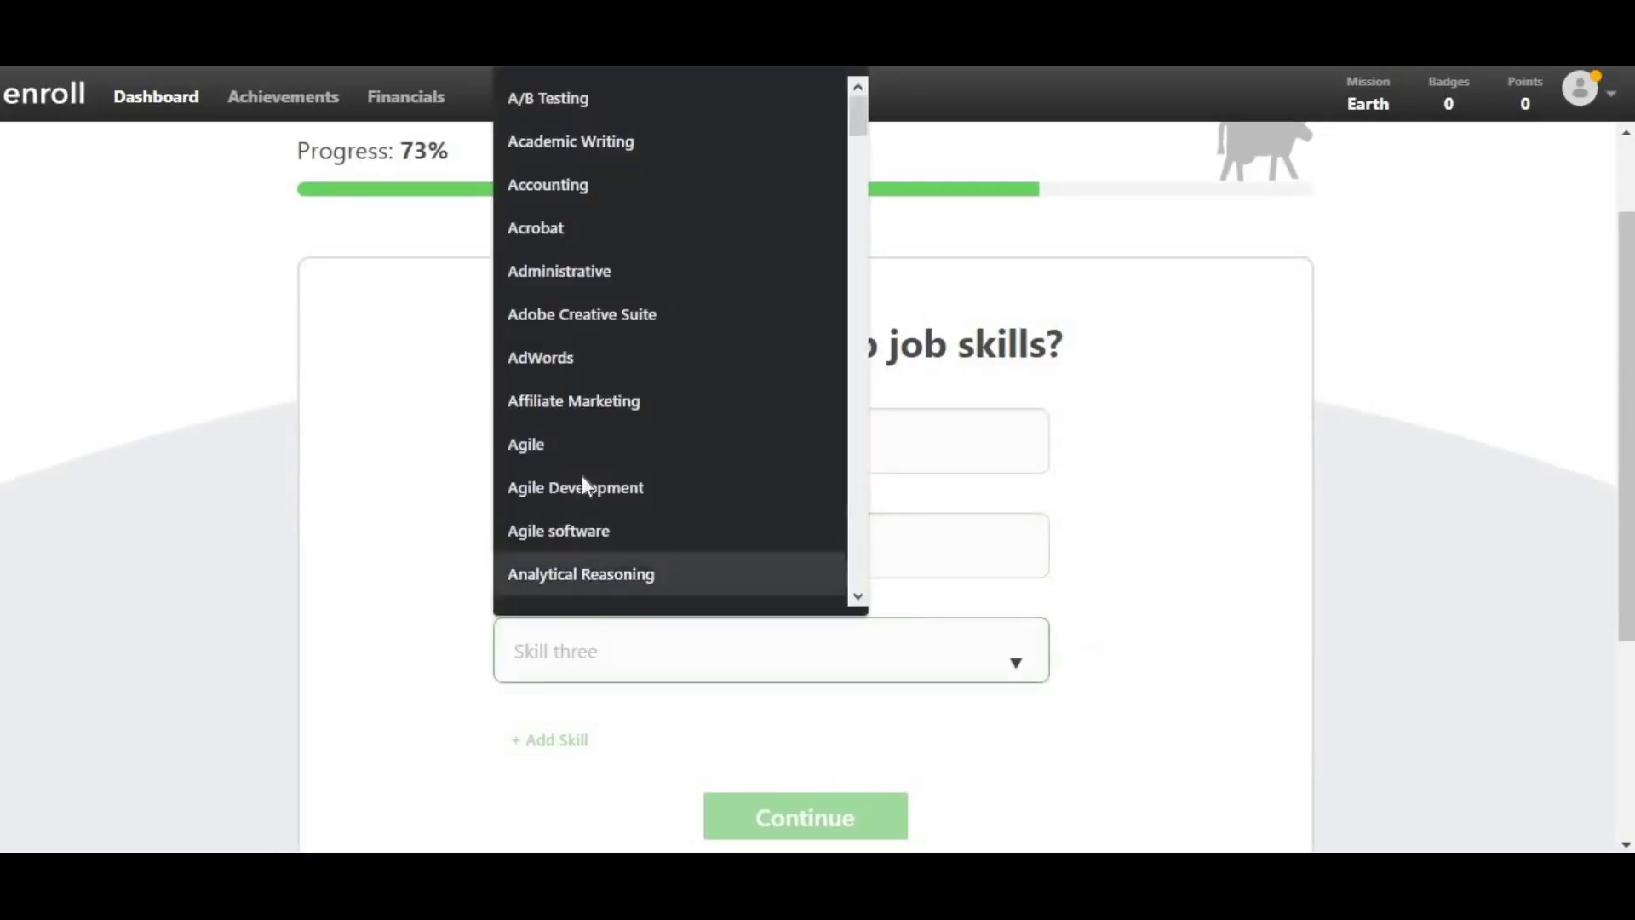
{"action": "left_click", "coordinate": [591, 187]}
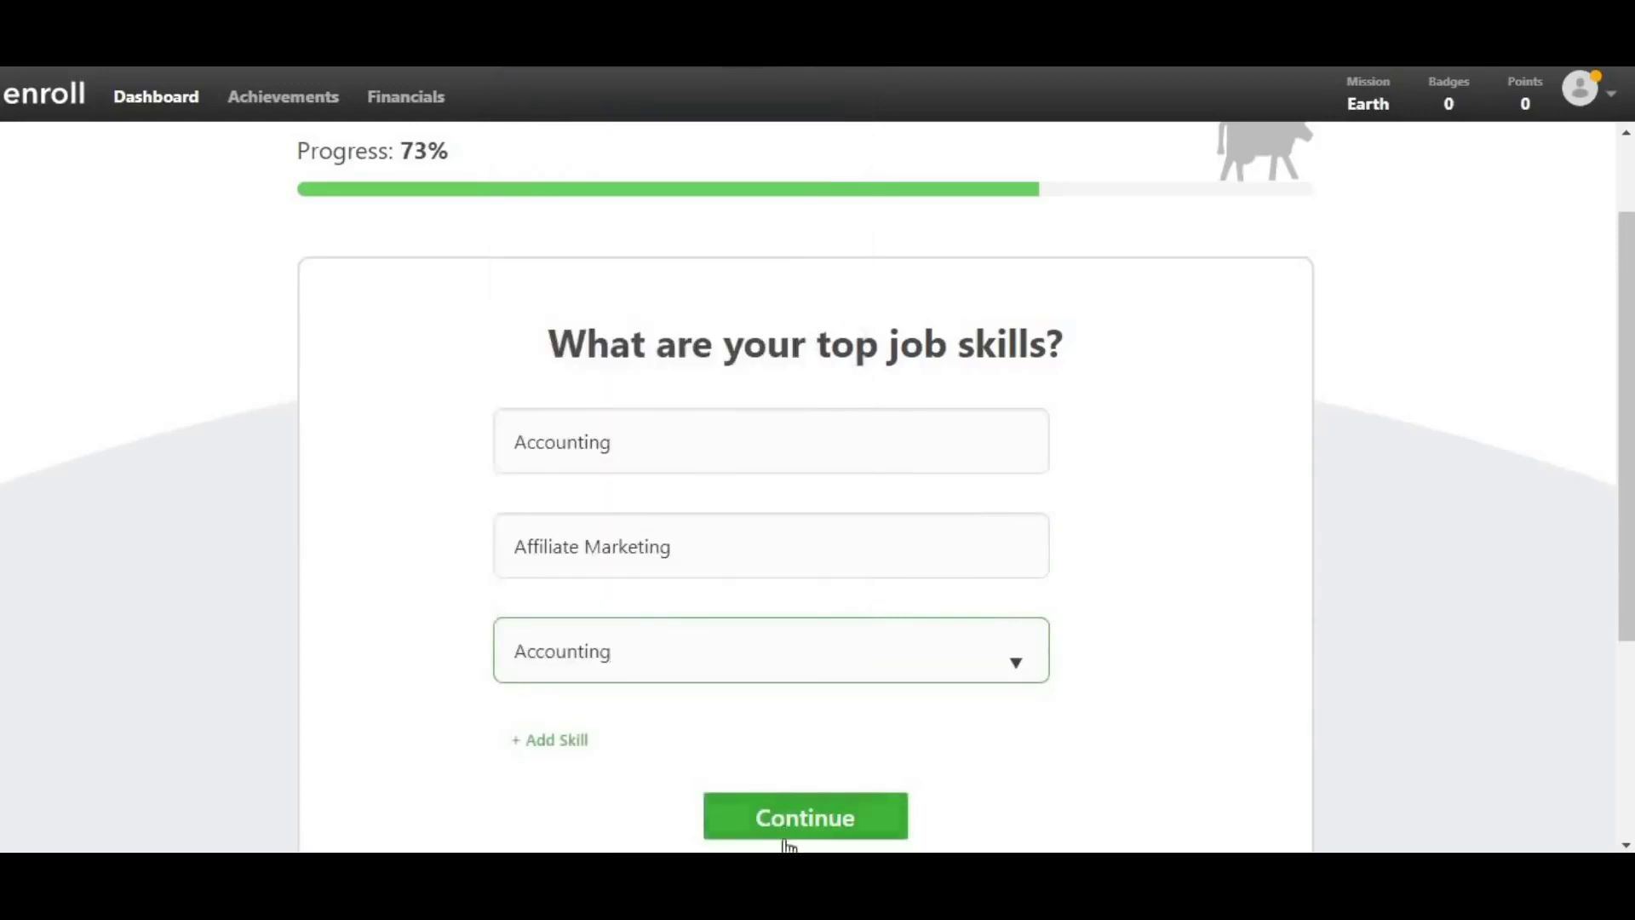
{"action": "left_click", "coordinate": [785, 837]}
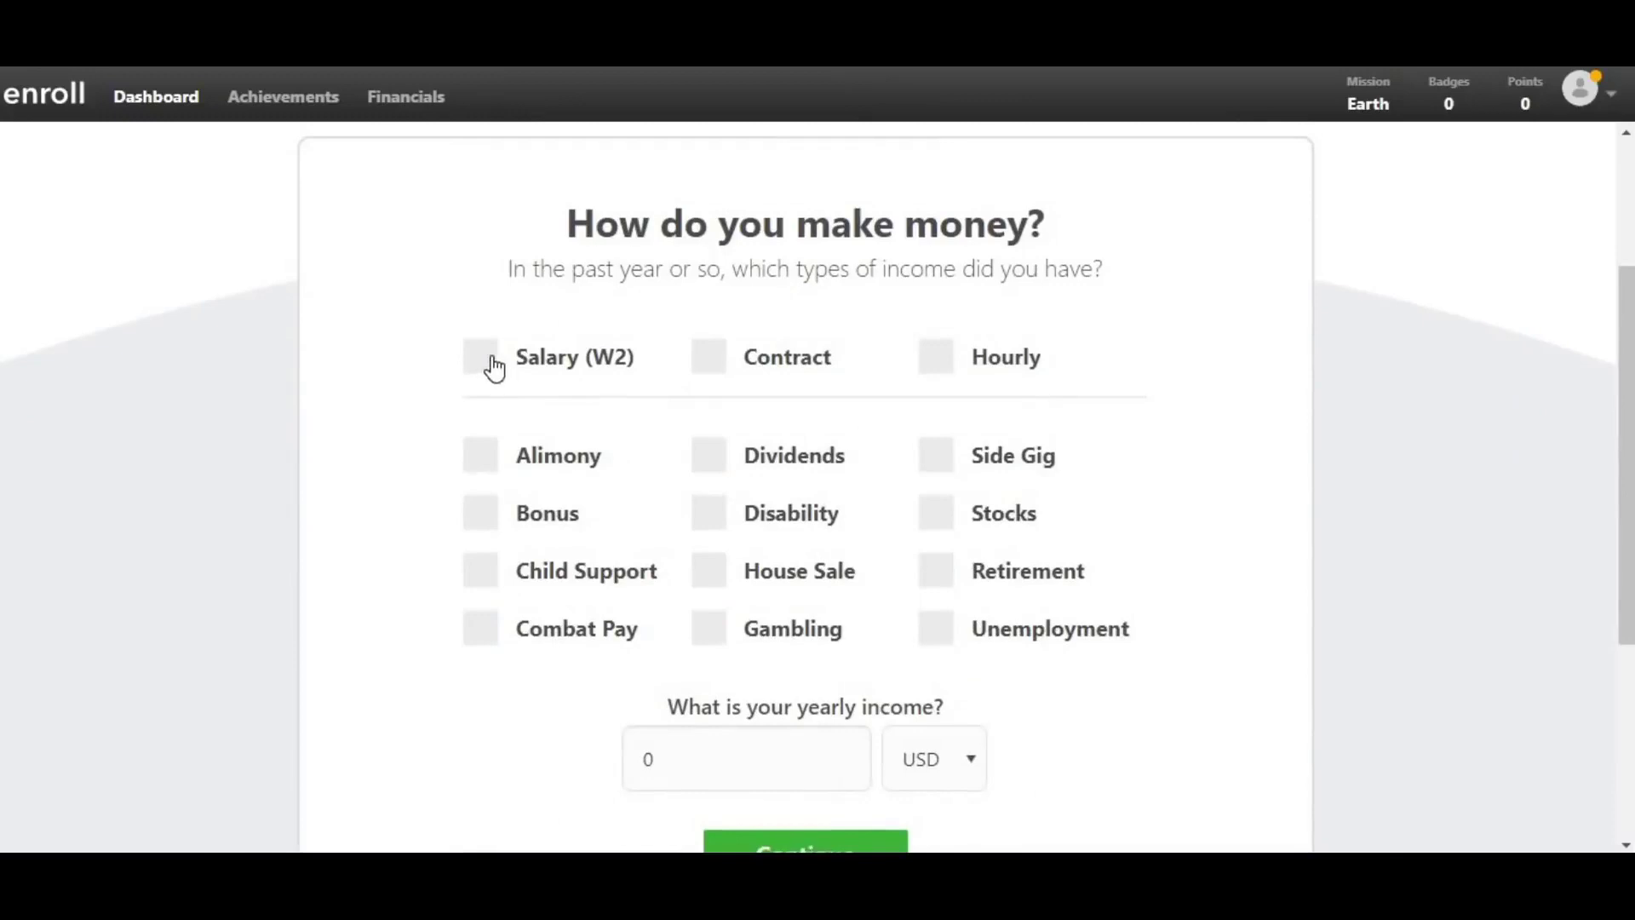
- Select Salary (W2) and Side Gig as income types, enter 100,000 yearly income, and continue
{"action": "left_click", "coordinate": [493, 365]}
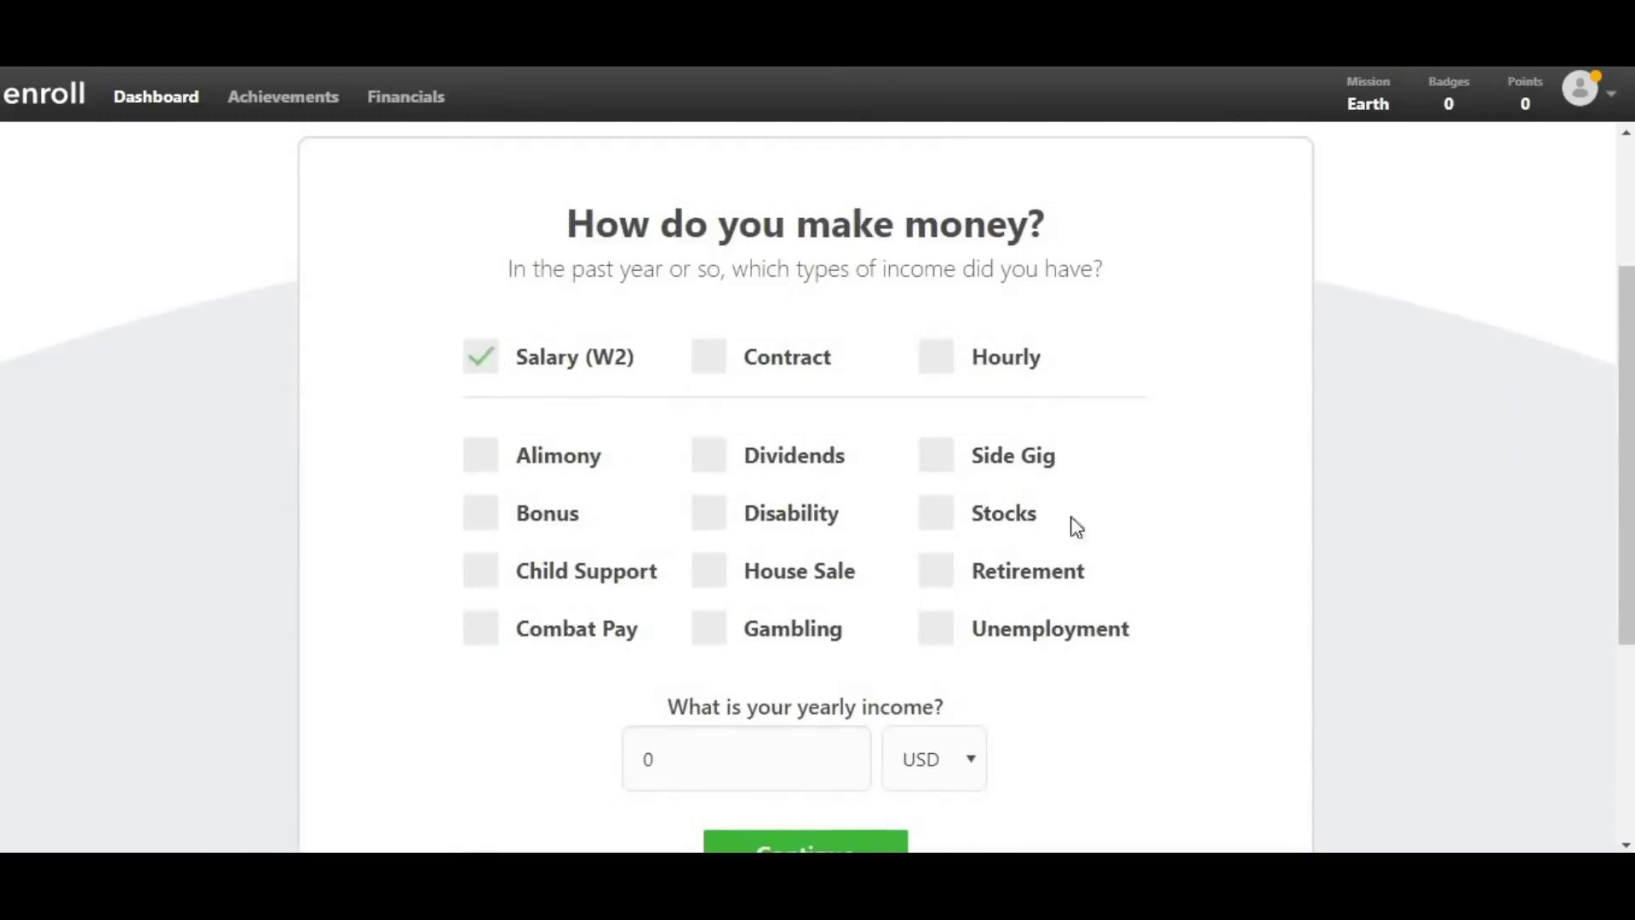
{"action": "left_click", "coordinate": [932, 467]}
{"action": "left_click", "coordinate": [757, 769]}
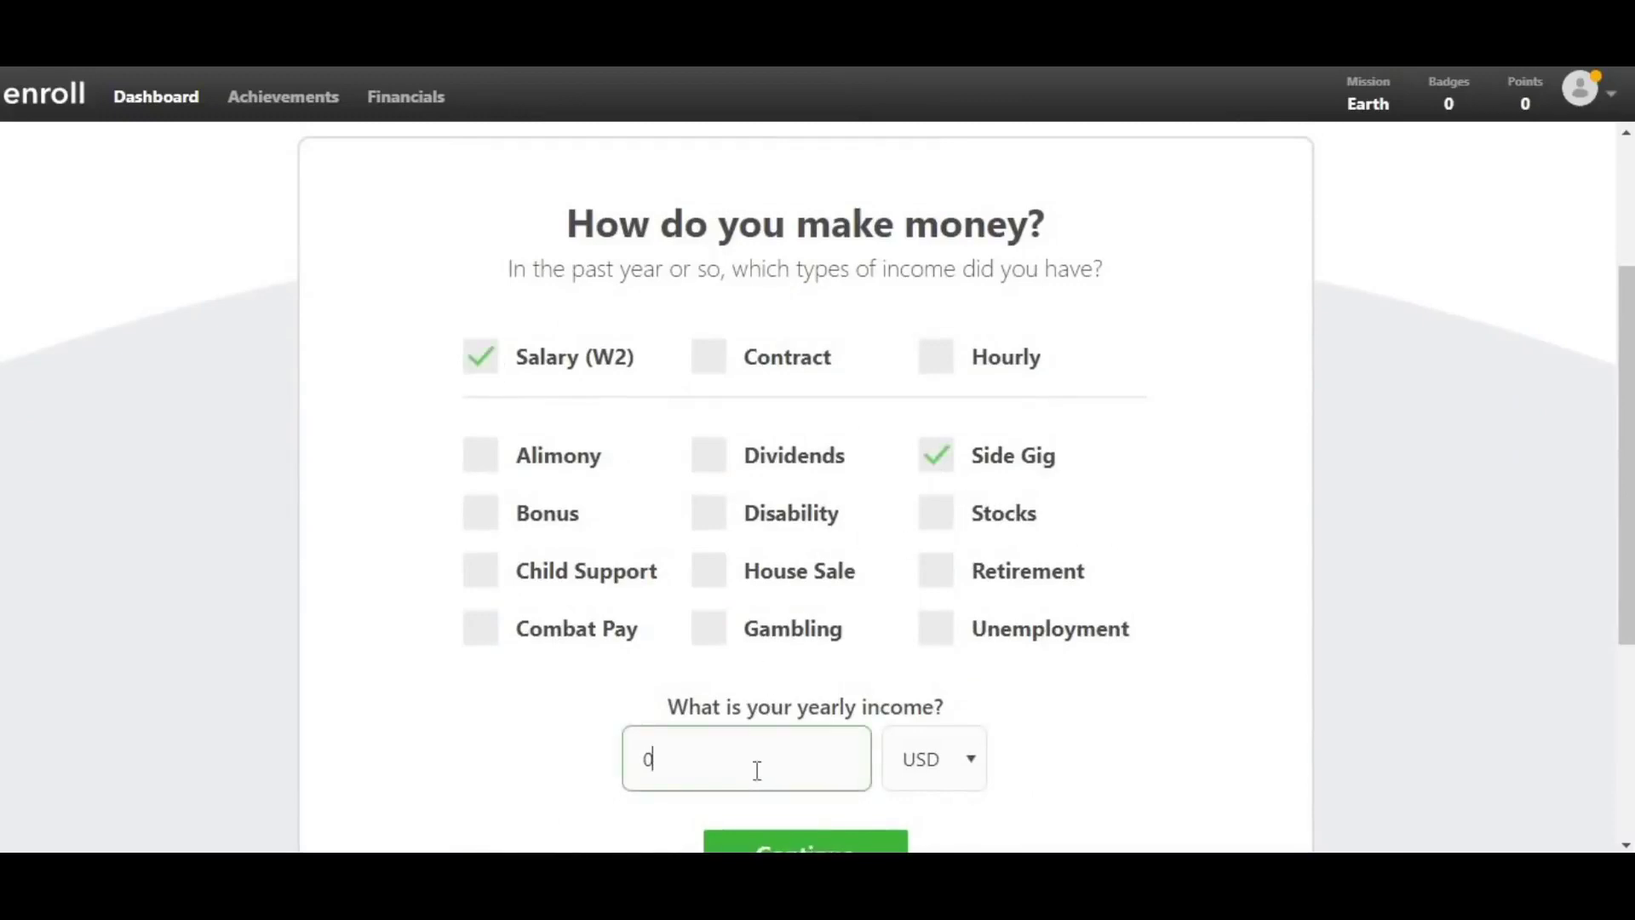
{"action": "type", "text": "1,000"}
{"action": "key", "text": "BackSpace"}
{"action": "type", "text": "000"}
{"action": "scroll", "coordinate": [757, 771], "scroll_direction": "down", "scroll_amount": 1}
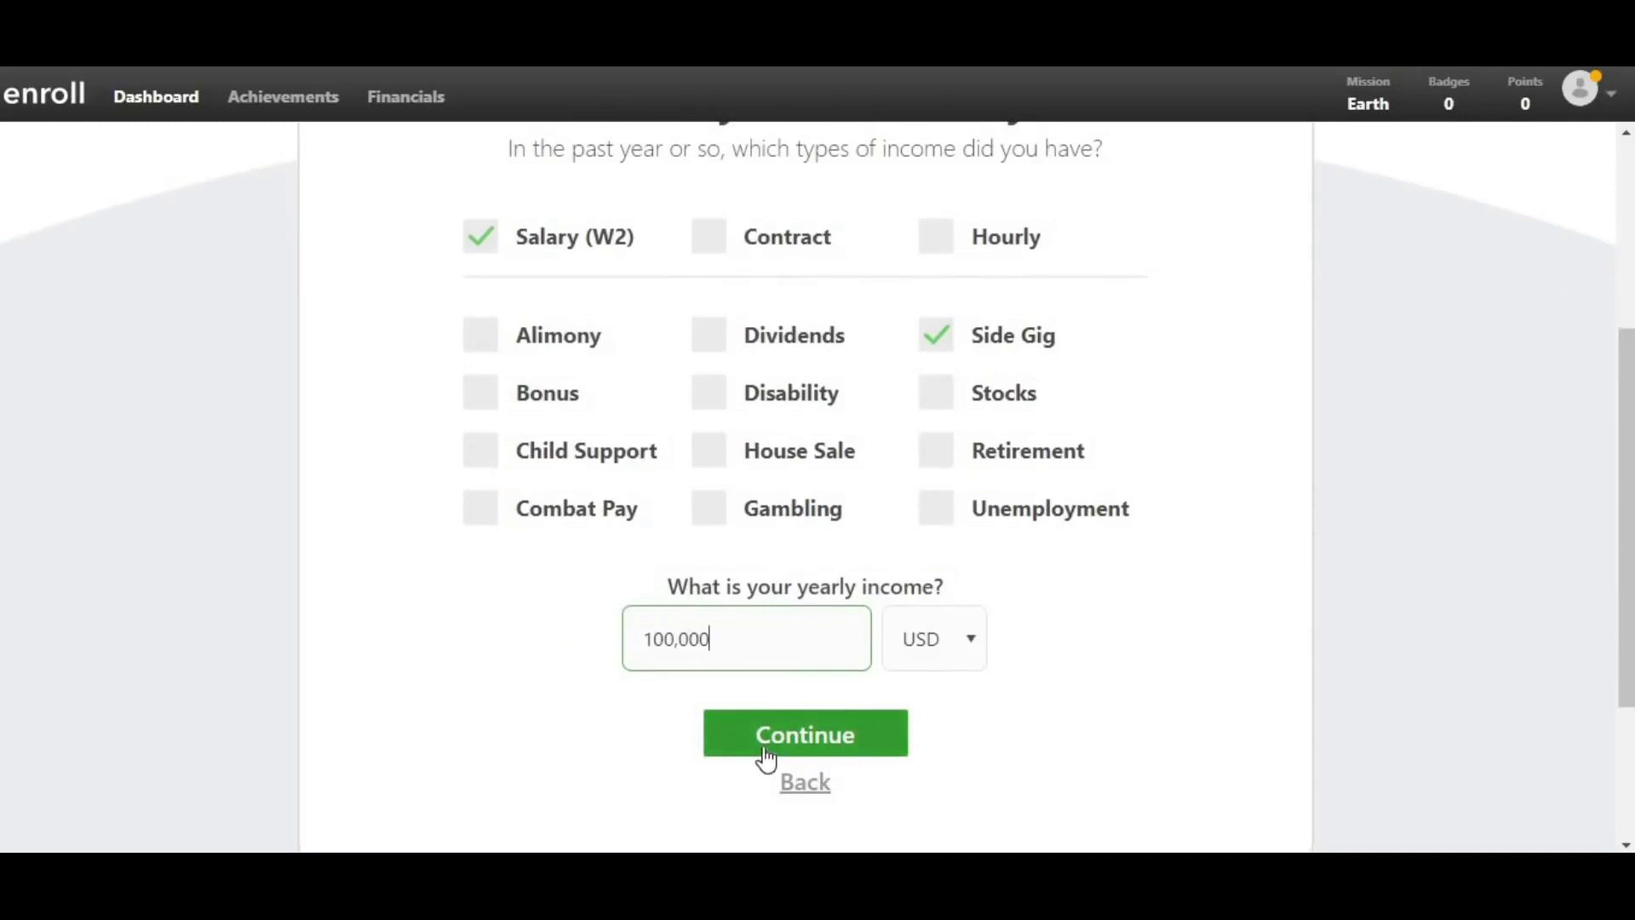
{"action": "left_click", "coordinate": [765, 758]}
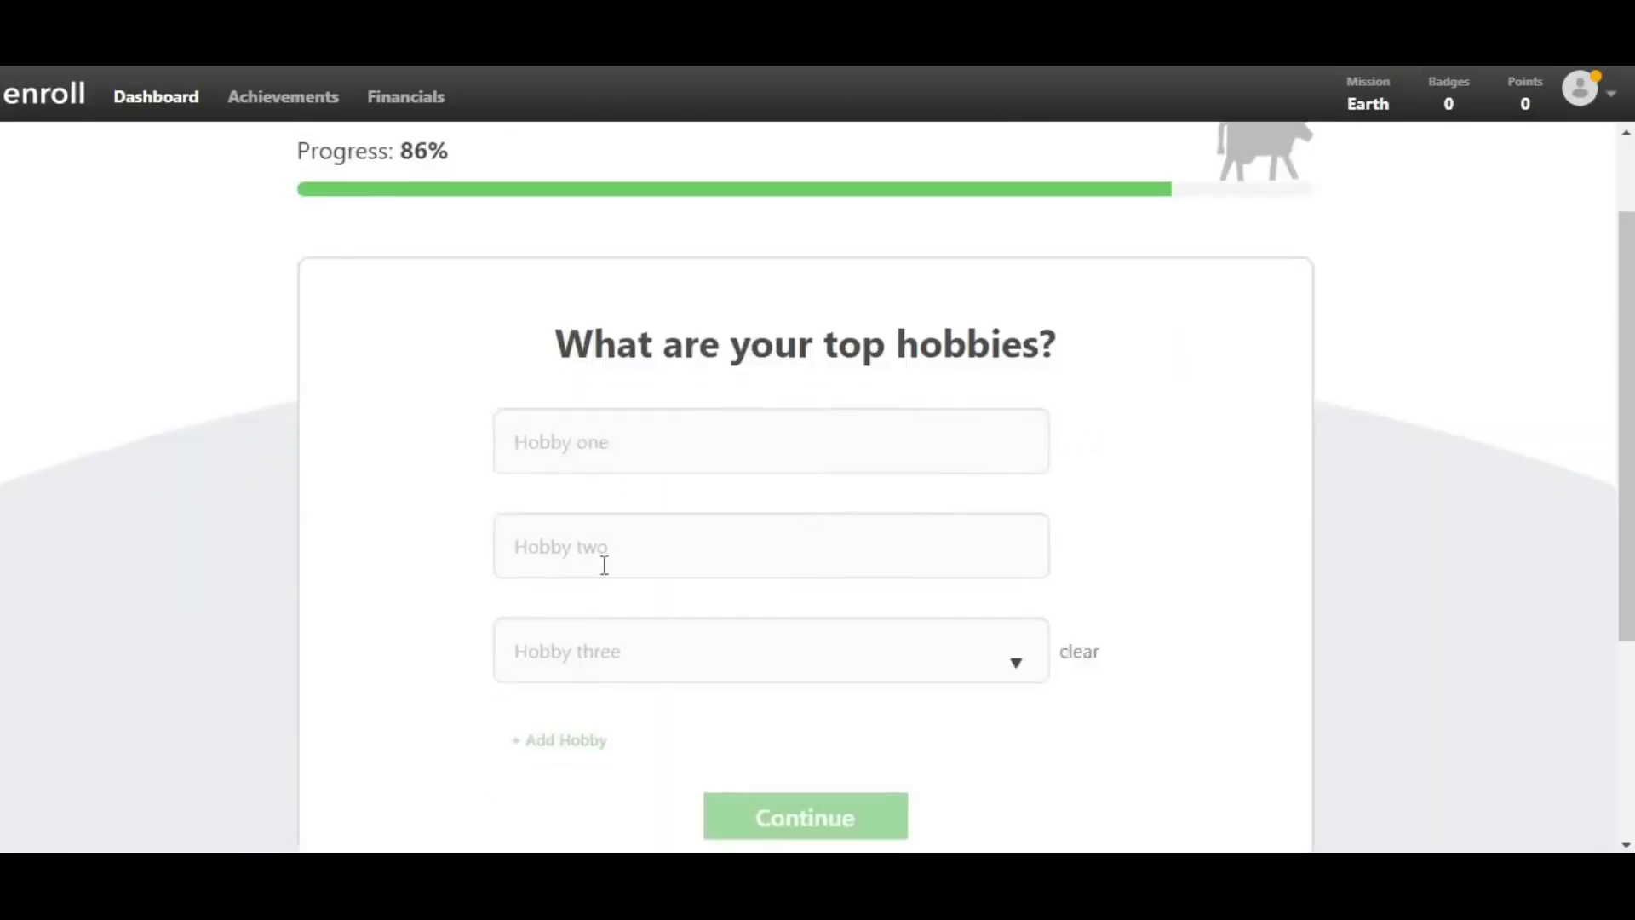
- Pick a hobby suggestion and rate computer proficiency as Advanced
{"action": "left_click", "coordinate": [833, 440]}
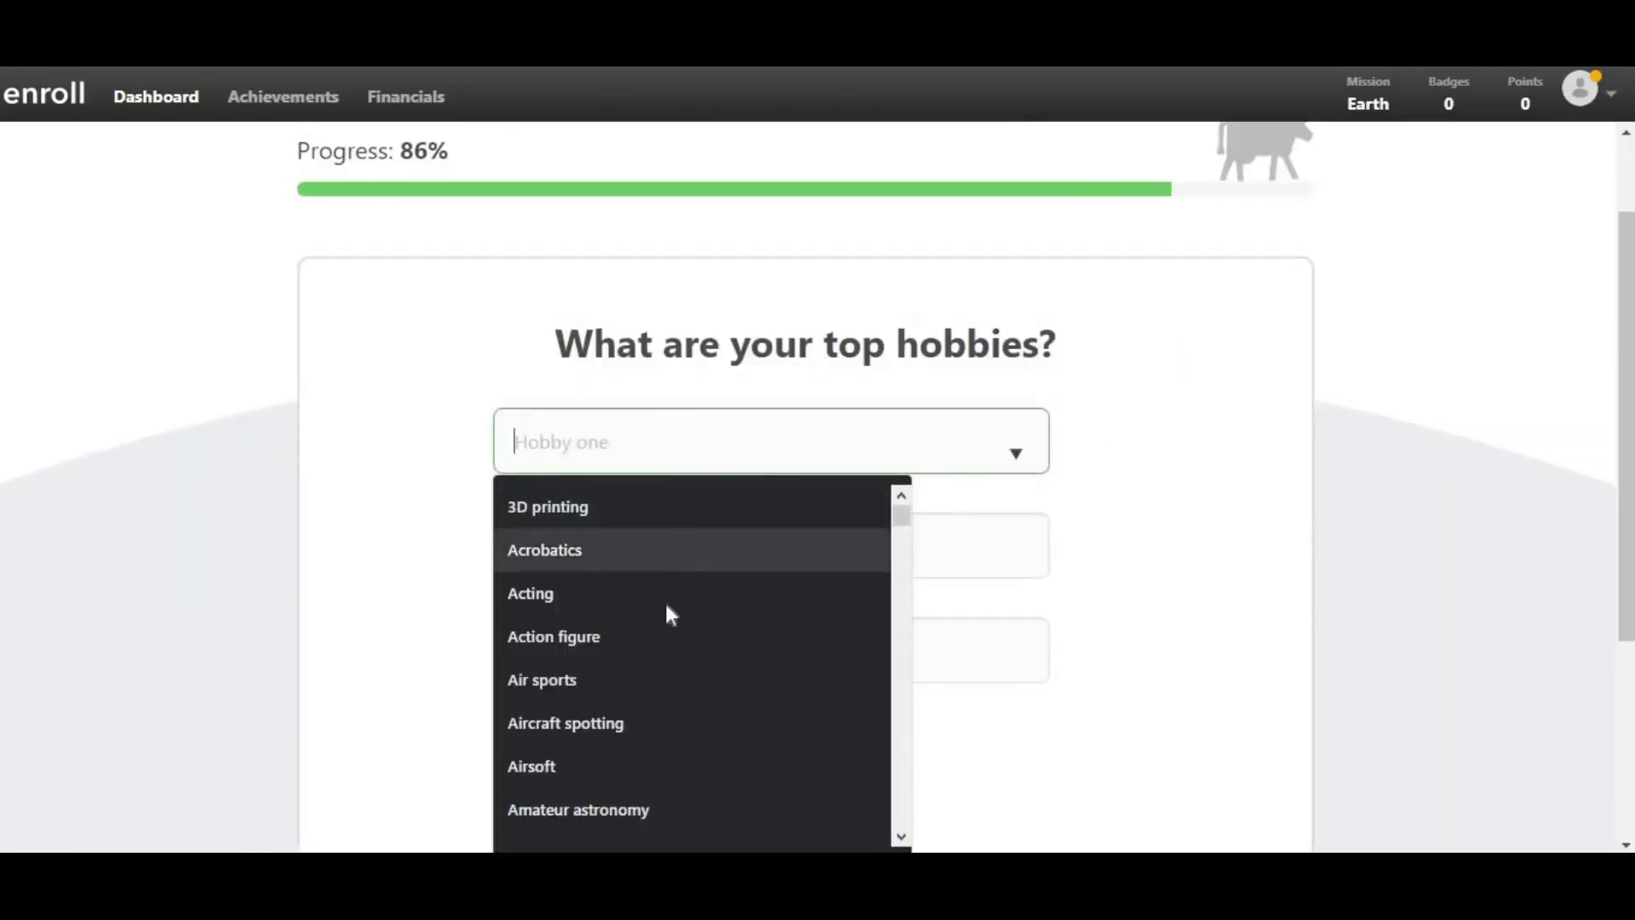
{"action": "scroll", "coordinate": [647, 698], "scroll_direction": "down", "scroll_amount": 4}
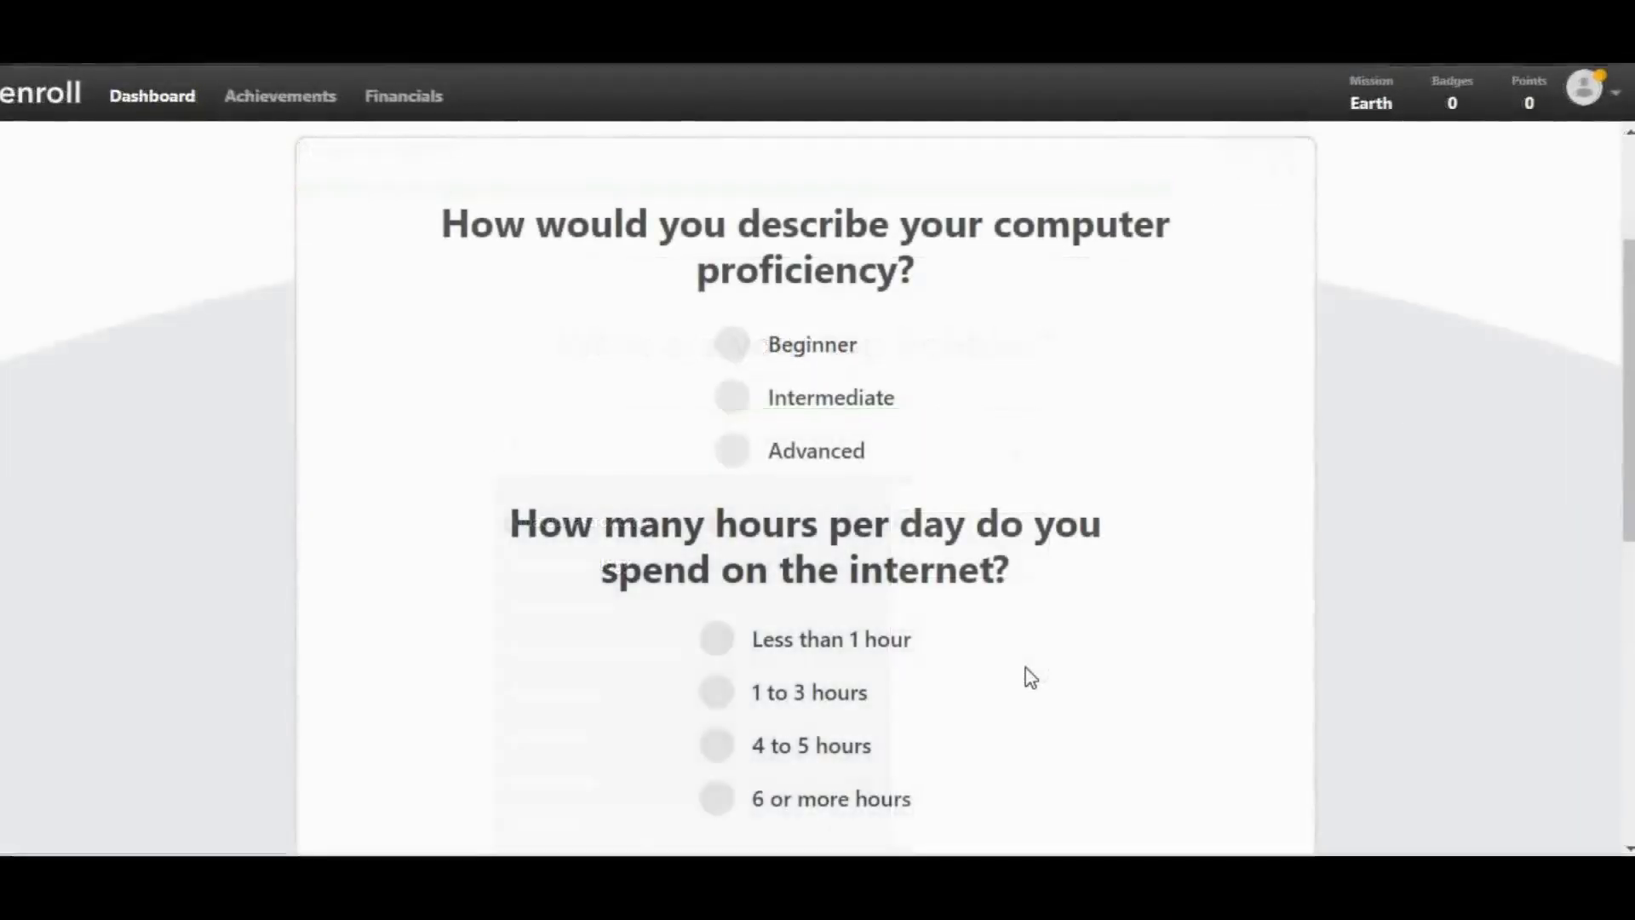
{"action": "left_click", "coordinate": [734, 451]}
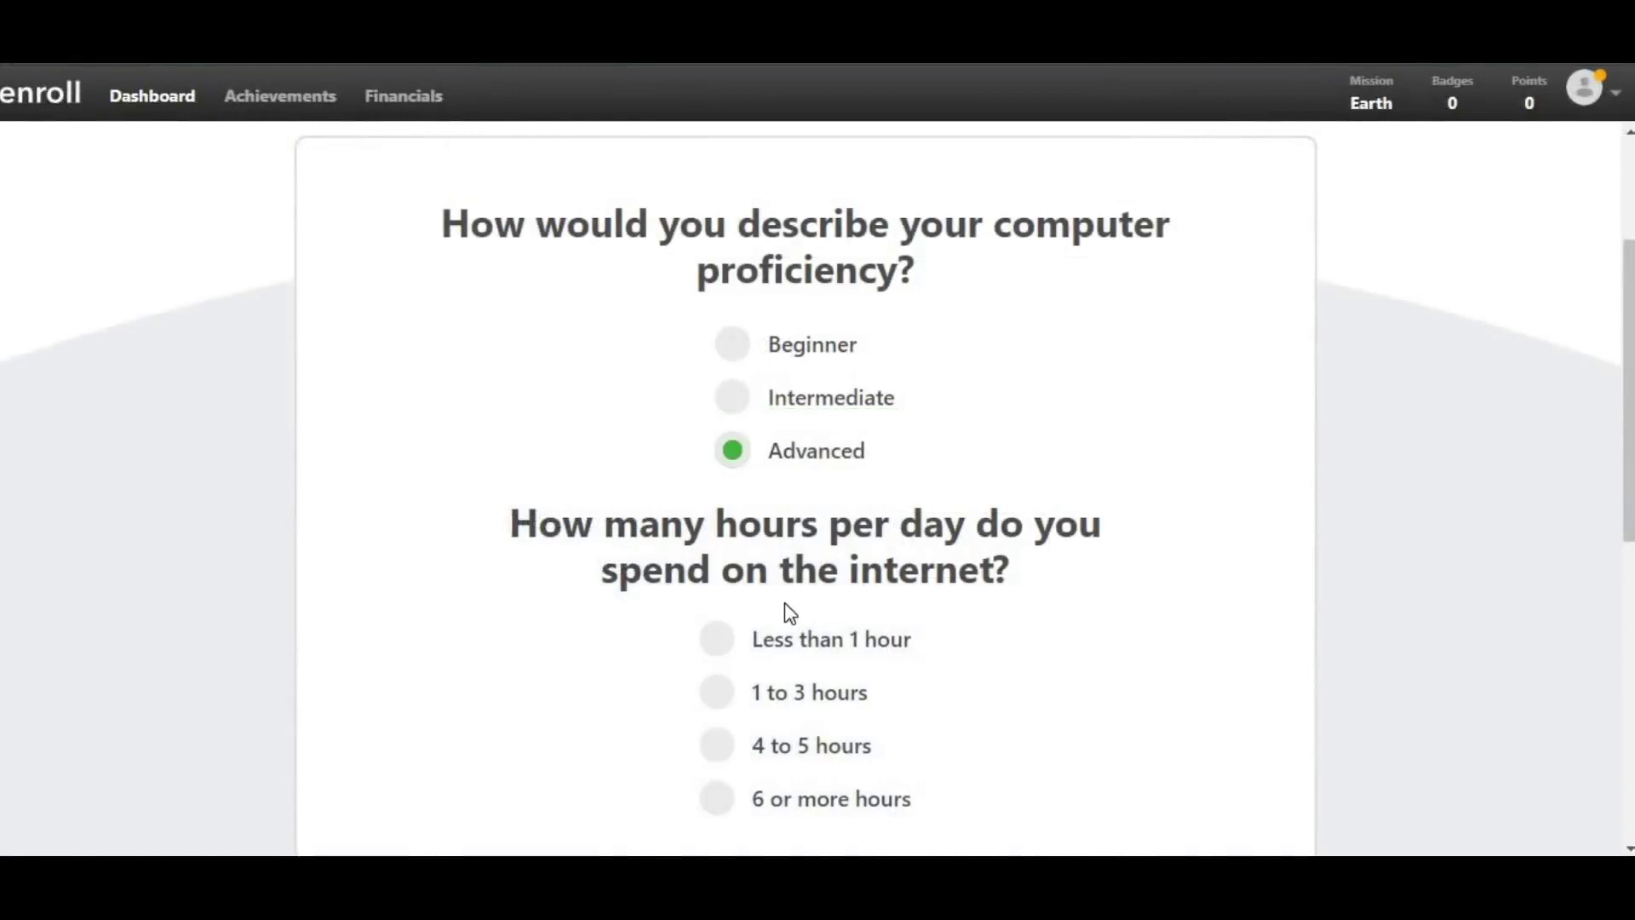
{"action": "scroll", "coordinate": [785, 605], "scroll_direction": "down", "scroll_amount": 2}
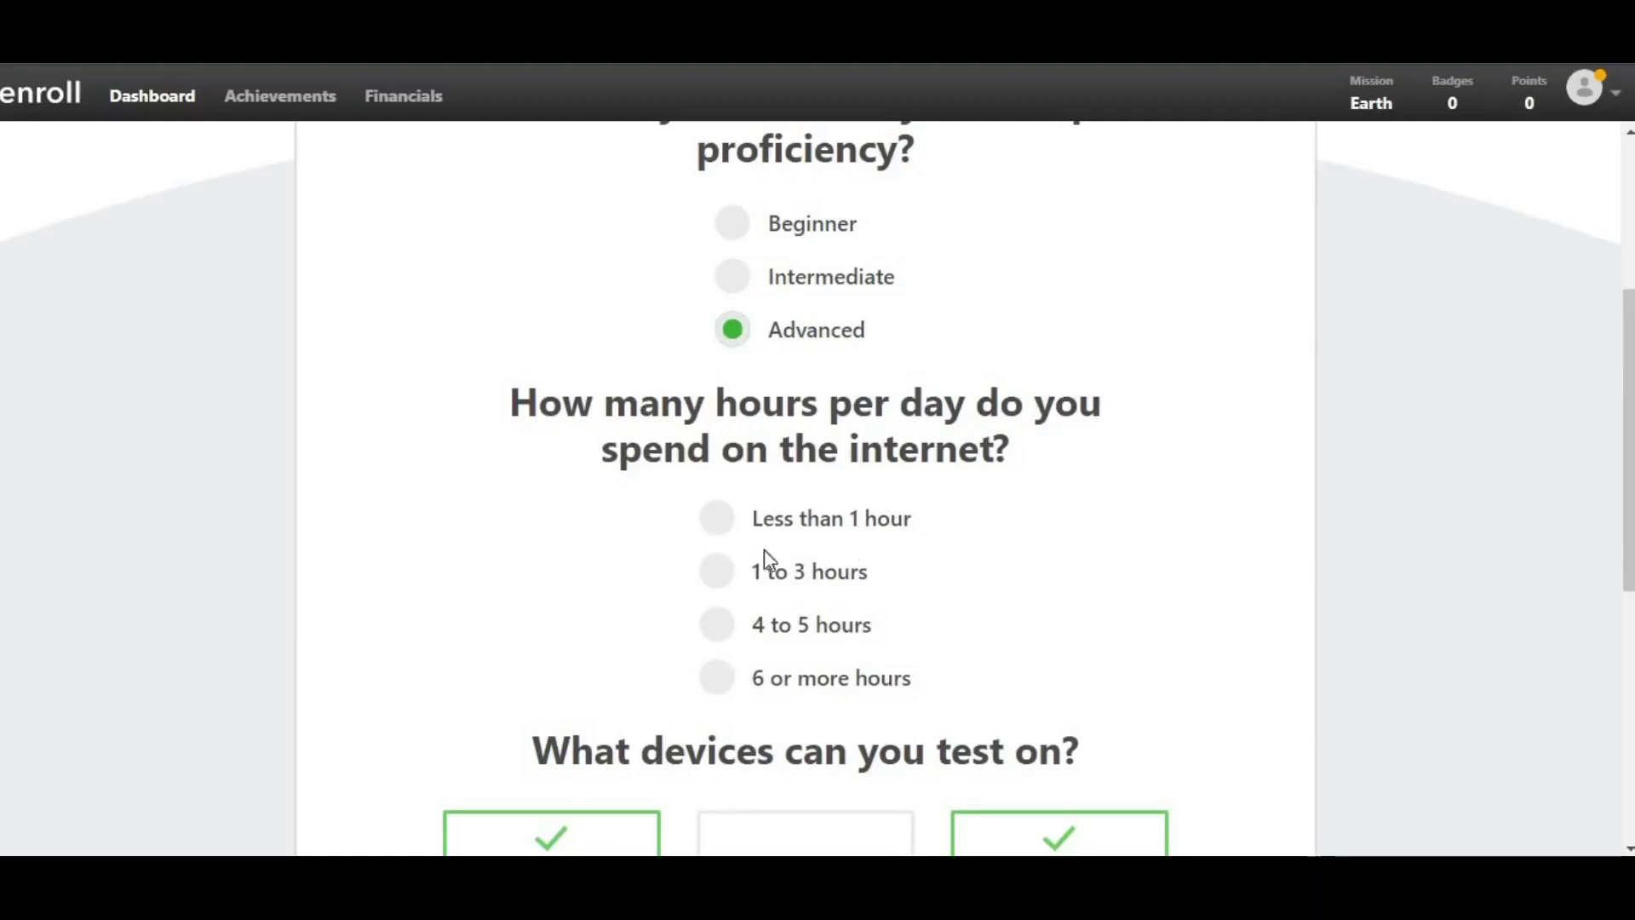
- Choose 6 or more hours of daily internet use and add Tablet to the test devices
{"action": "left_click", "coordinate": [717, 678]}
{"action": "scroll", "coordinate": [829, 632], "scroll_direction": "down", "scroll_amount": 4}
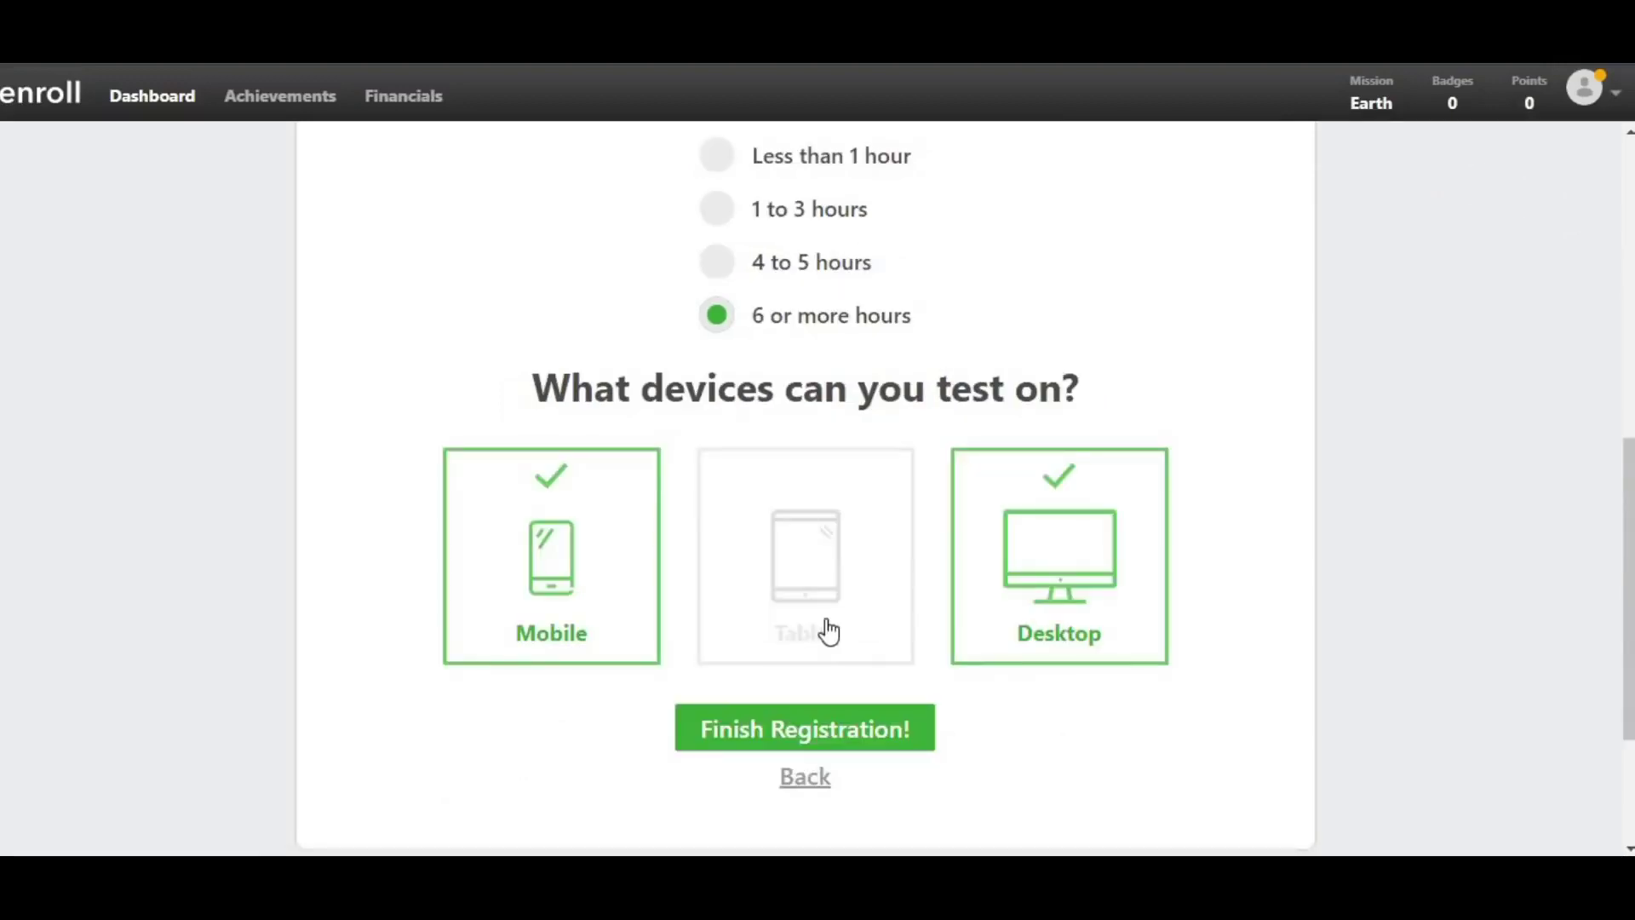
{"action": "left_click", "coordinate": [826, 632]}
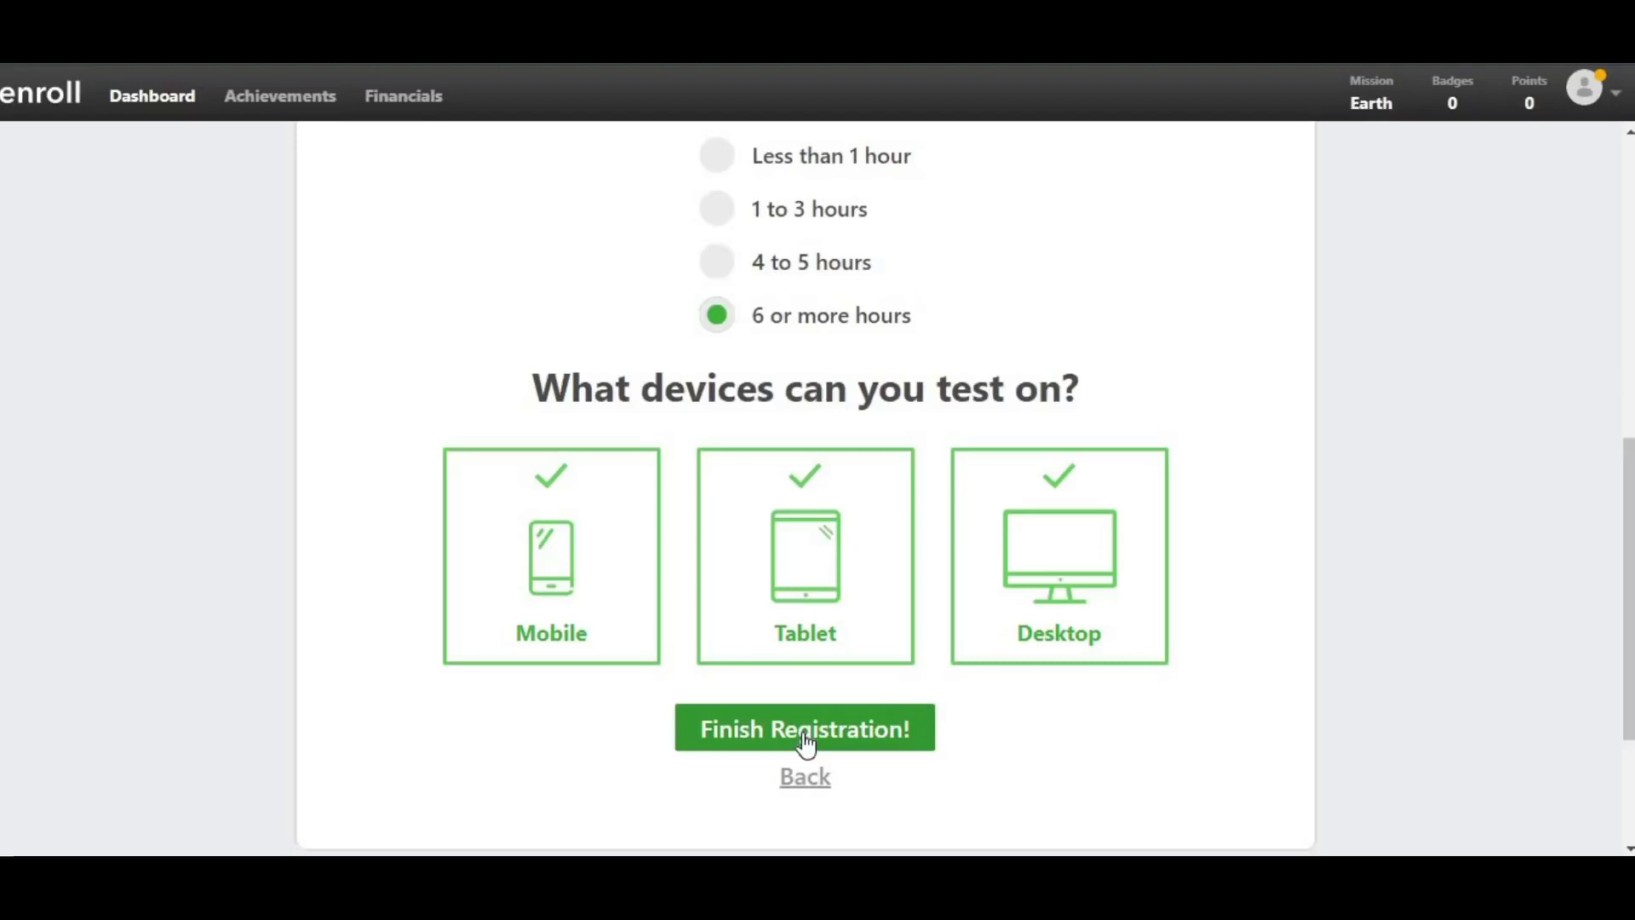
- Finish registration, check the 'Sweet! You're approved!' message, and proceed to the dashboard
{"action": "left_click", "coordinate": [805, 734]}
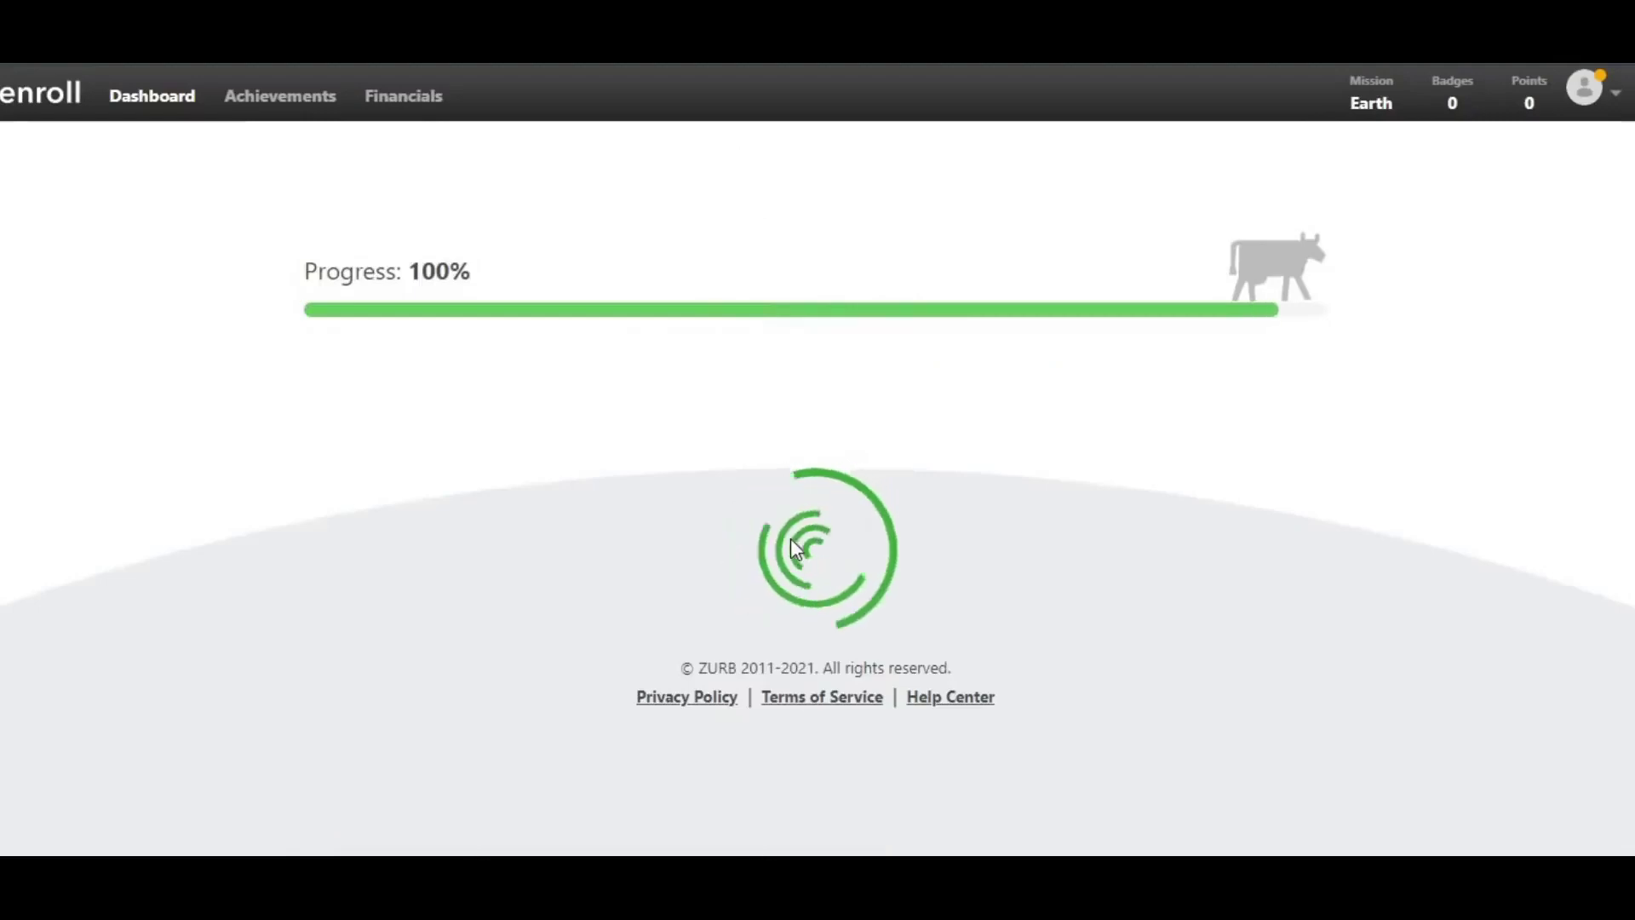
{"action": "scroll", "coordinate": [574, 430], "scroll_direction": "down", "scroll_amount": 2}
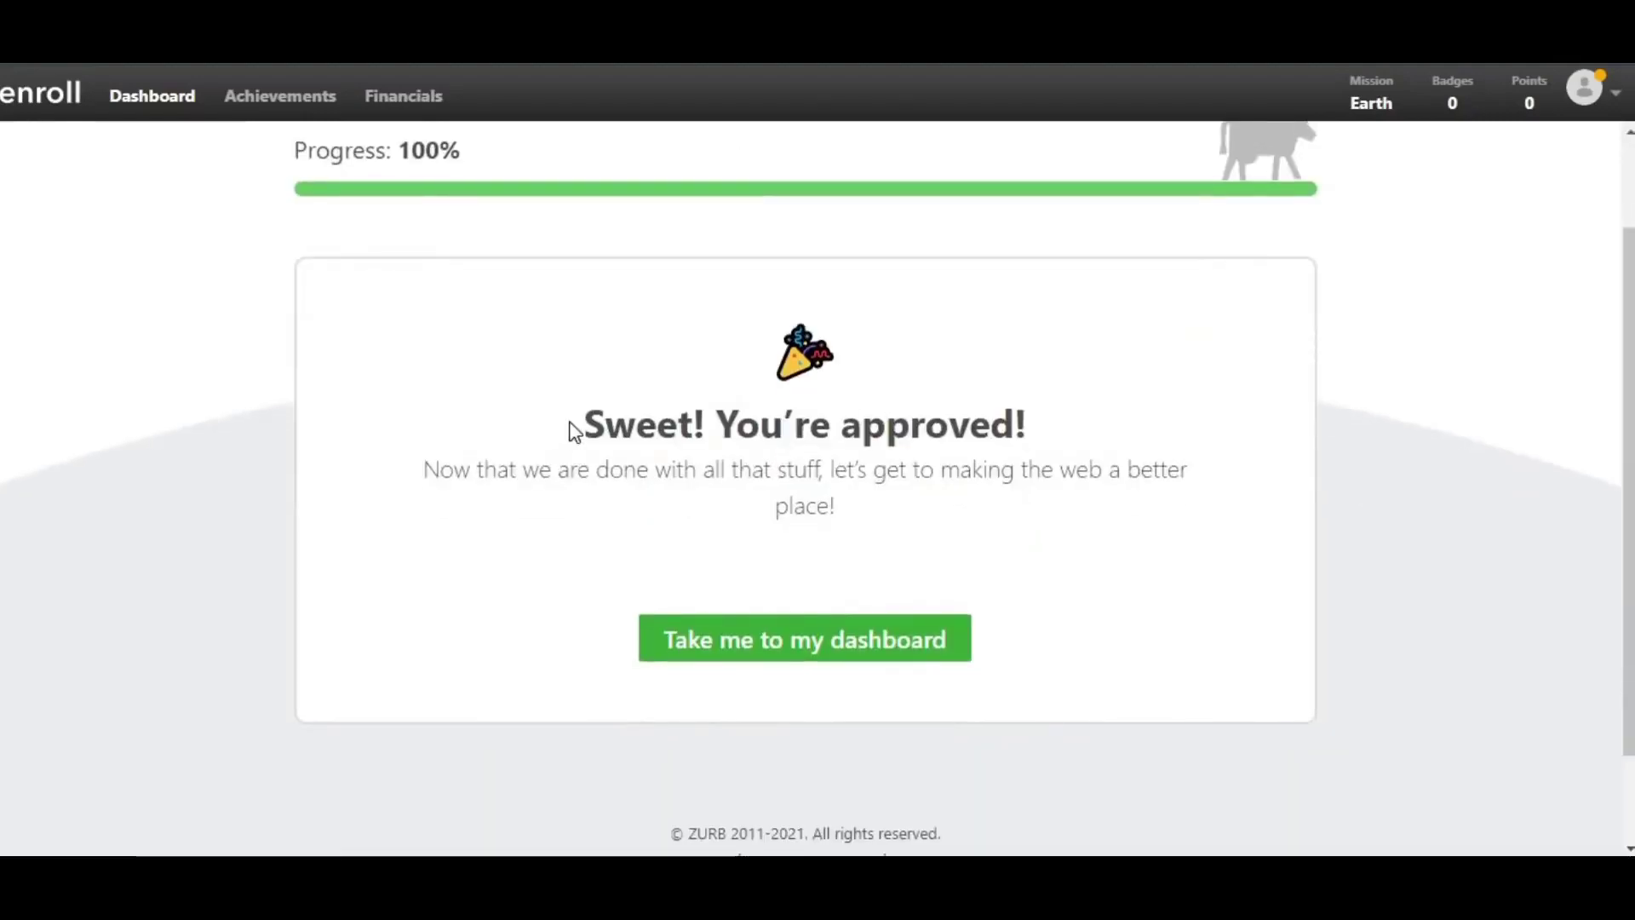
{"action": "left_click_drag", "start_coordinate": [582, 426], "coordinate": [1011, 529]}
{"action": "left_click", "coordinate": [573, 482]}
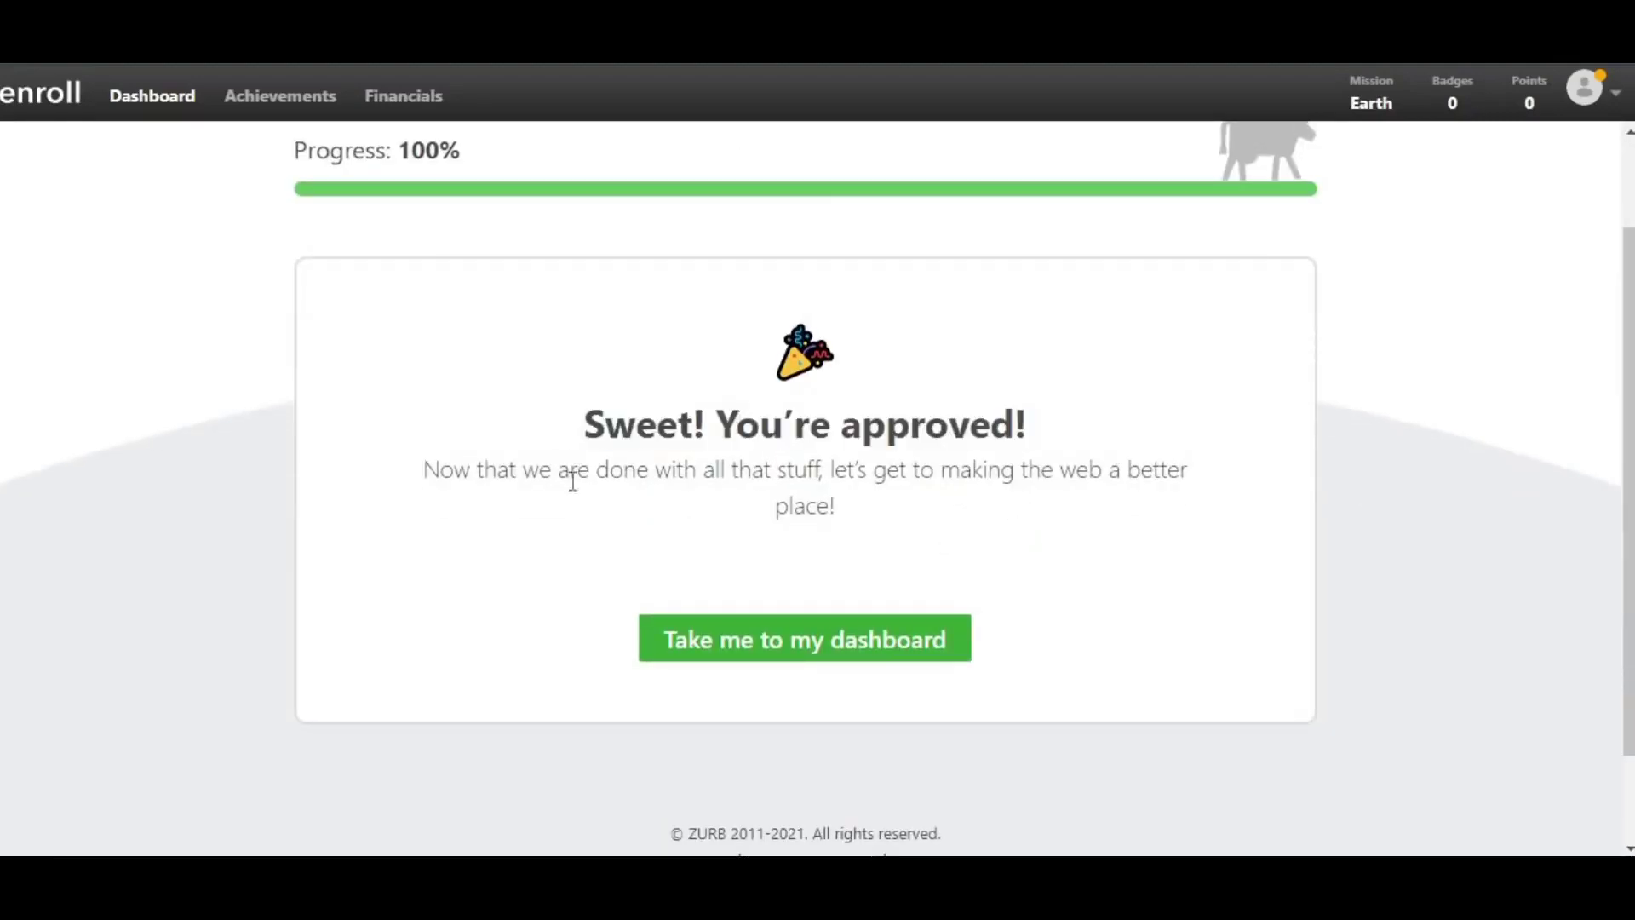
{"action": "scroll", "coordinate": [886, 558], "scroll_direction": "up", "scroll_amount": 2}
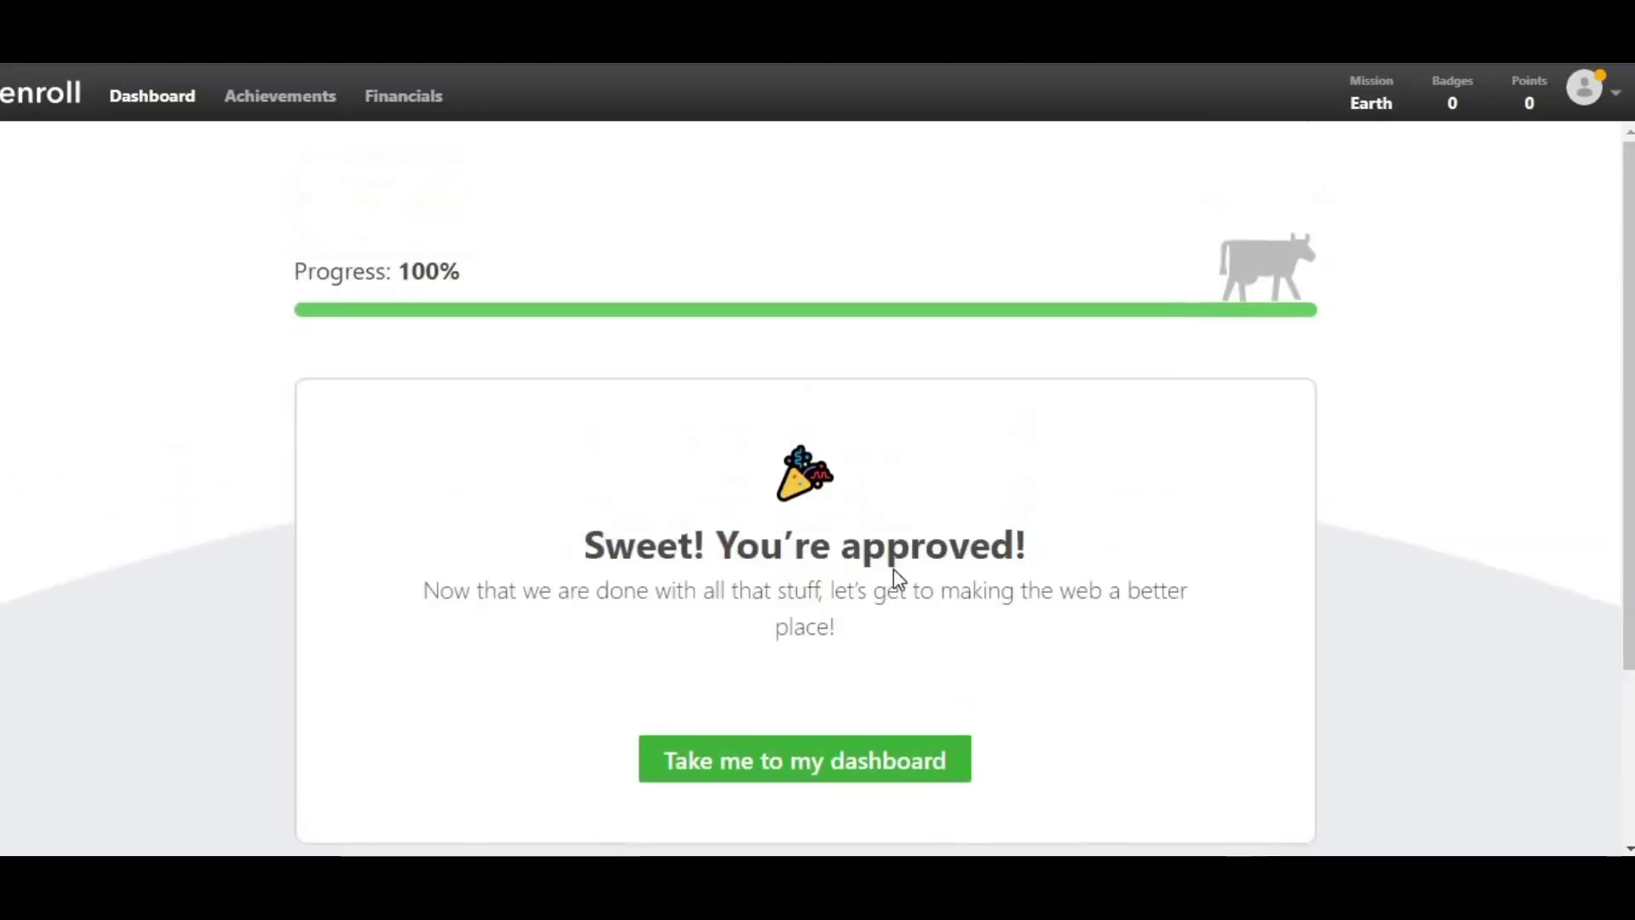
{"action": "scroll", "coordinate": [893, 569], "scroll_direction": "down", "scroll_amount": 2}
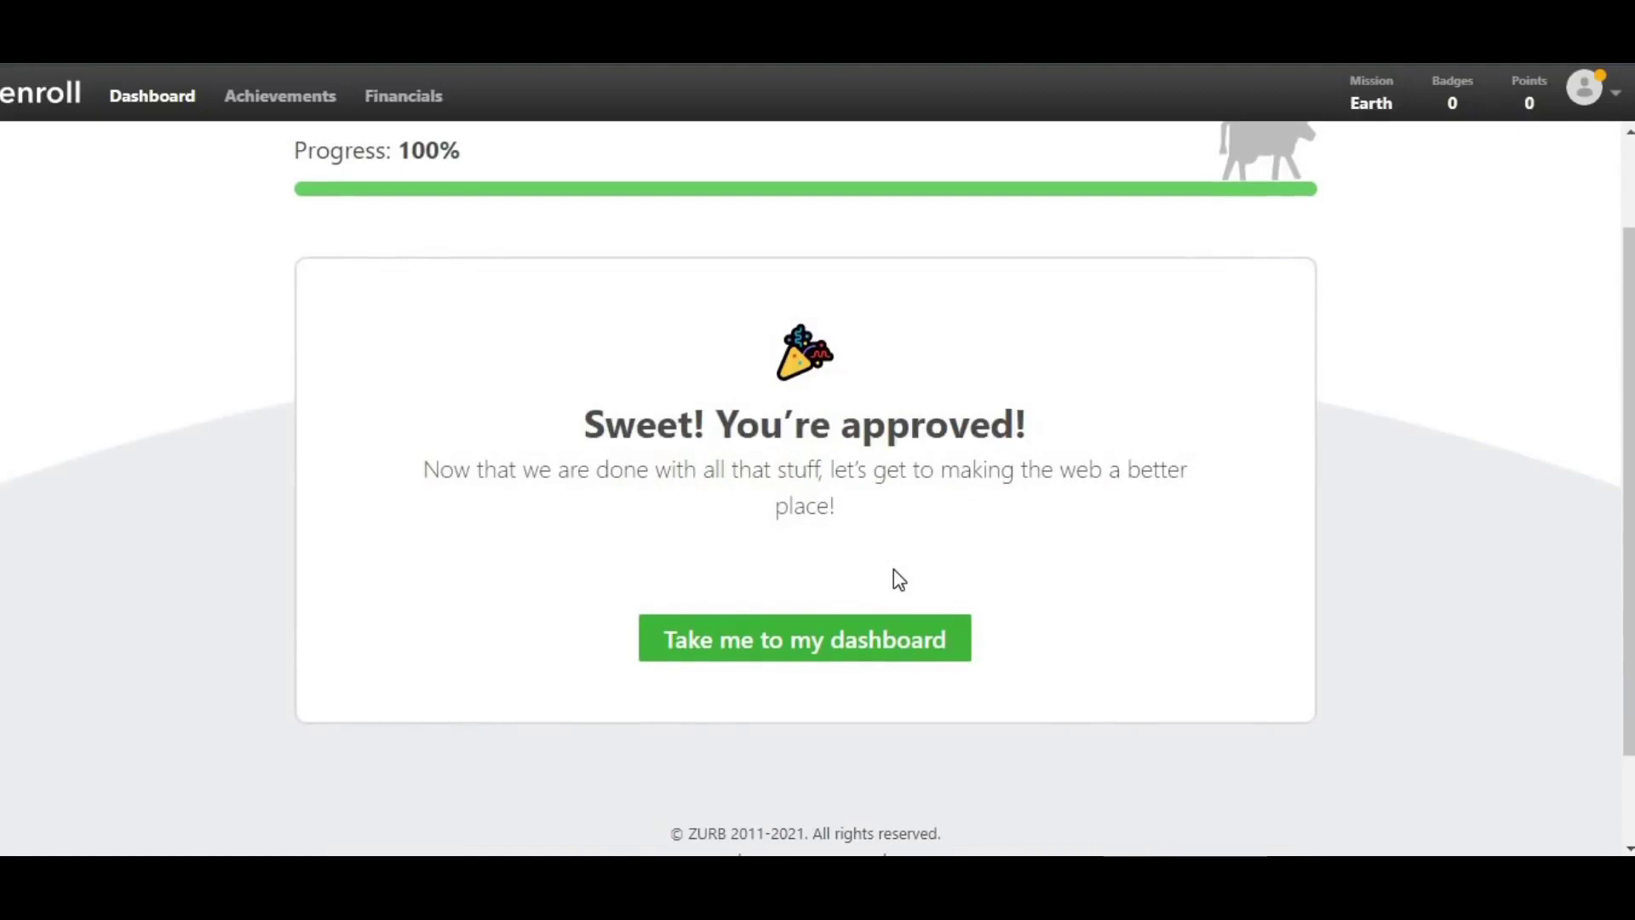
{"action": "left_click", "coordinate": [791, 658]}
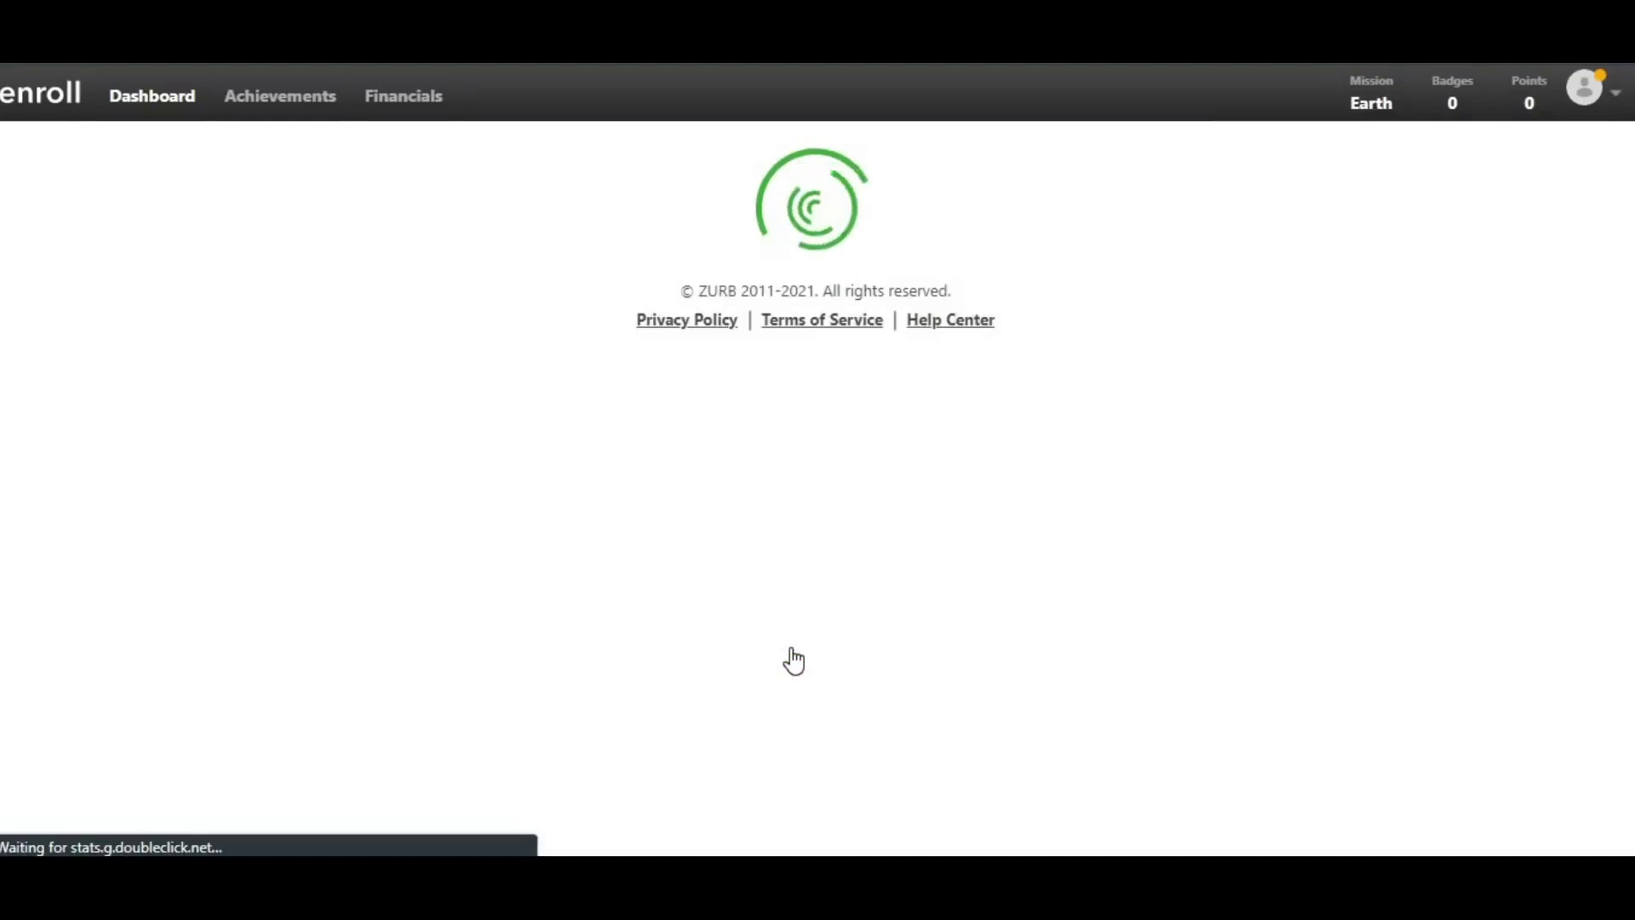
- Answer the heckled comedian poll and continue past its results
{"action": "scroll", "coordinate": [801, 637], "scroll_direction": "down", "scroll_amount": 4}
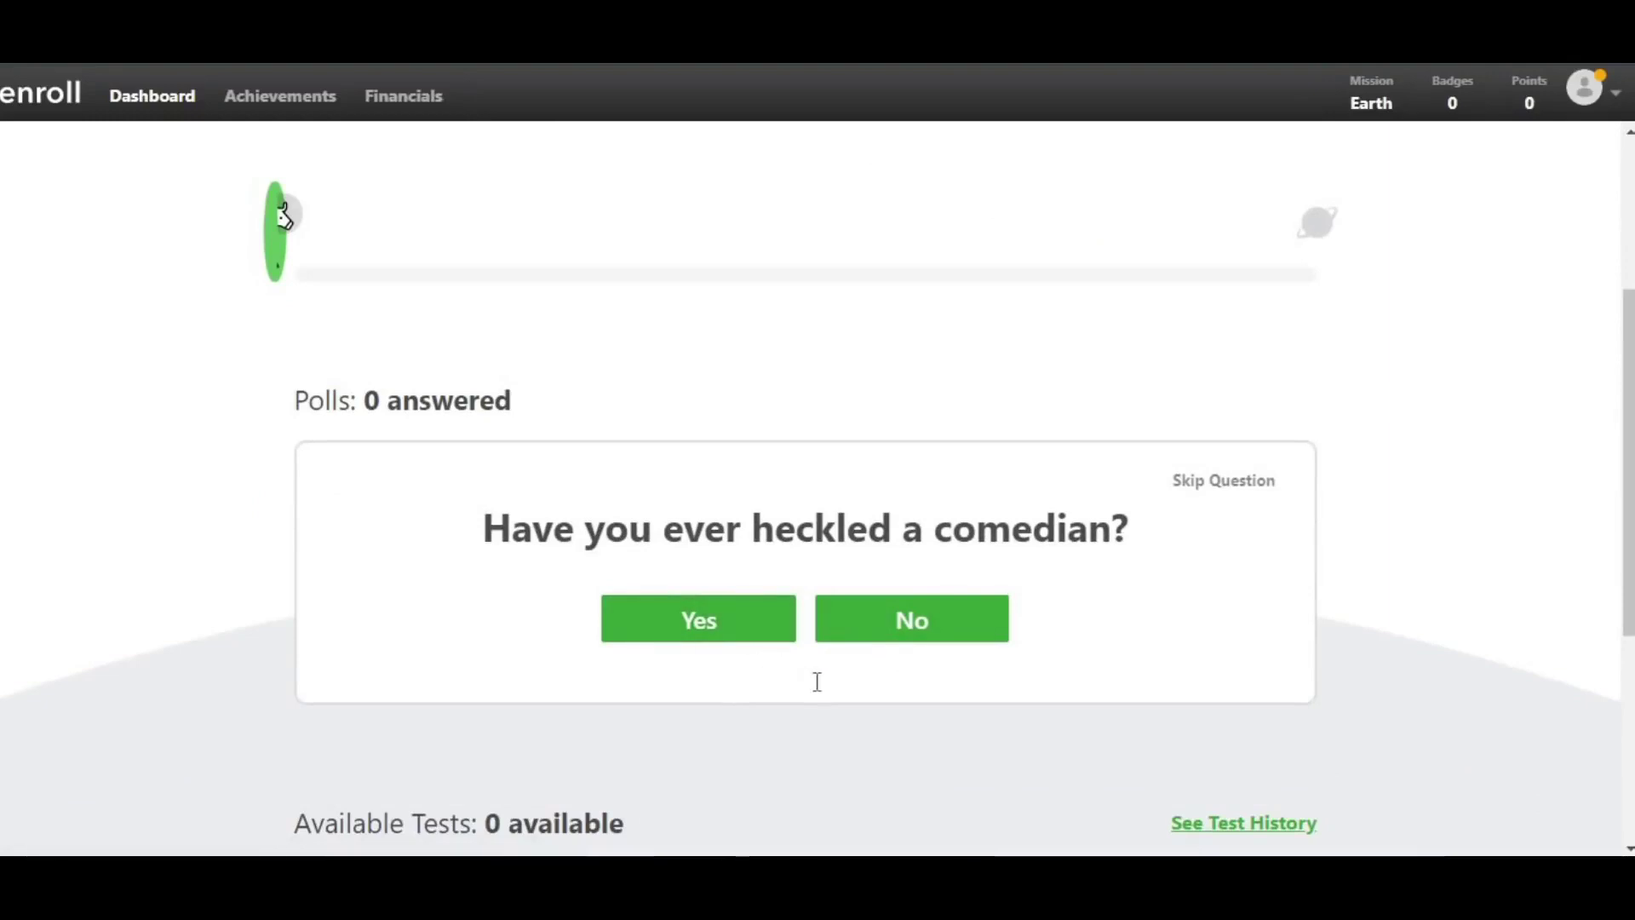
{"action": "scroll", "coordinate": [816, 682], "scroll_direction": "down", "scroll_amount": 2}
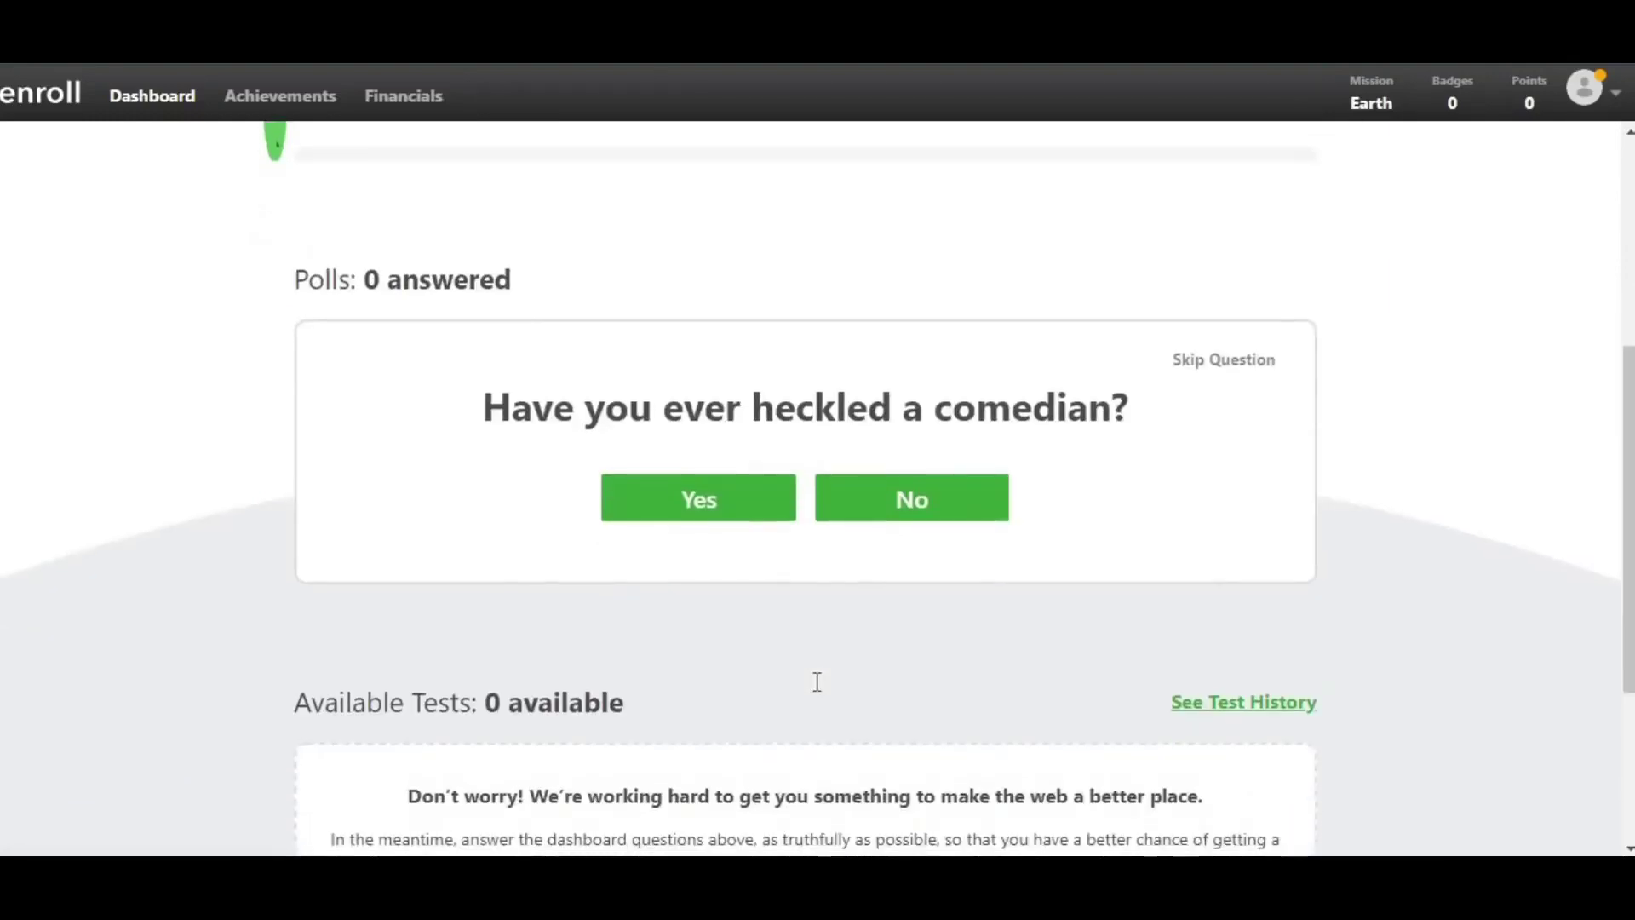
{"action": "scroll", "coordinate": [817, 691], "scroll_direction": "up", "scroll_amount": 2}
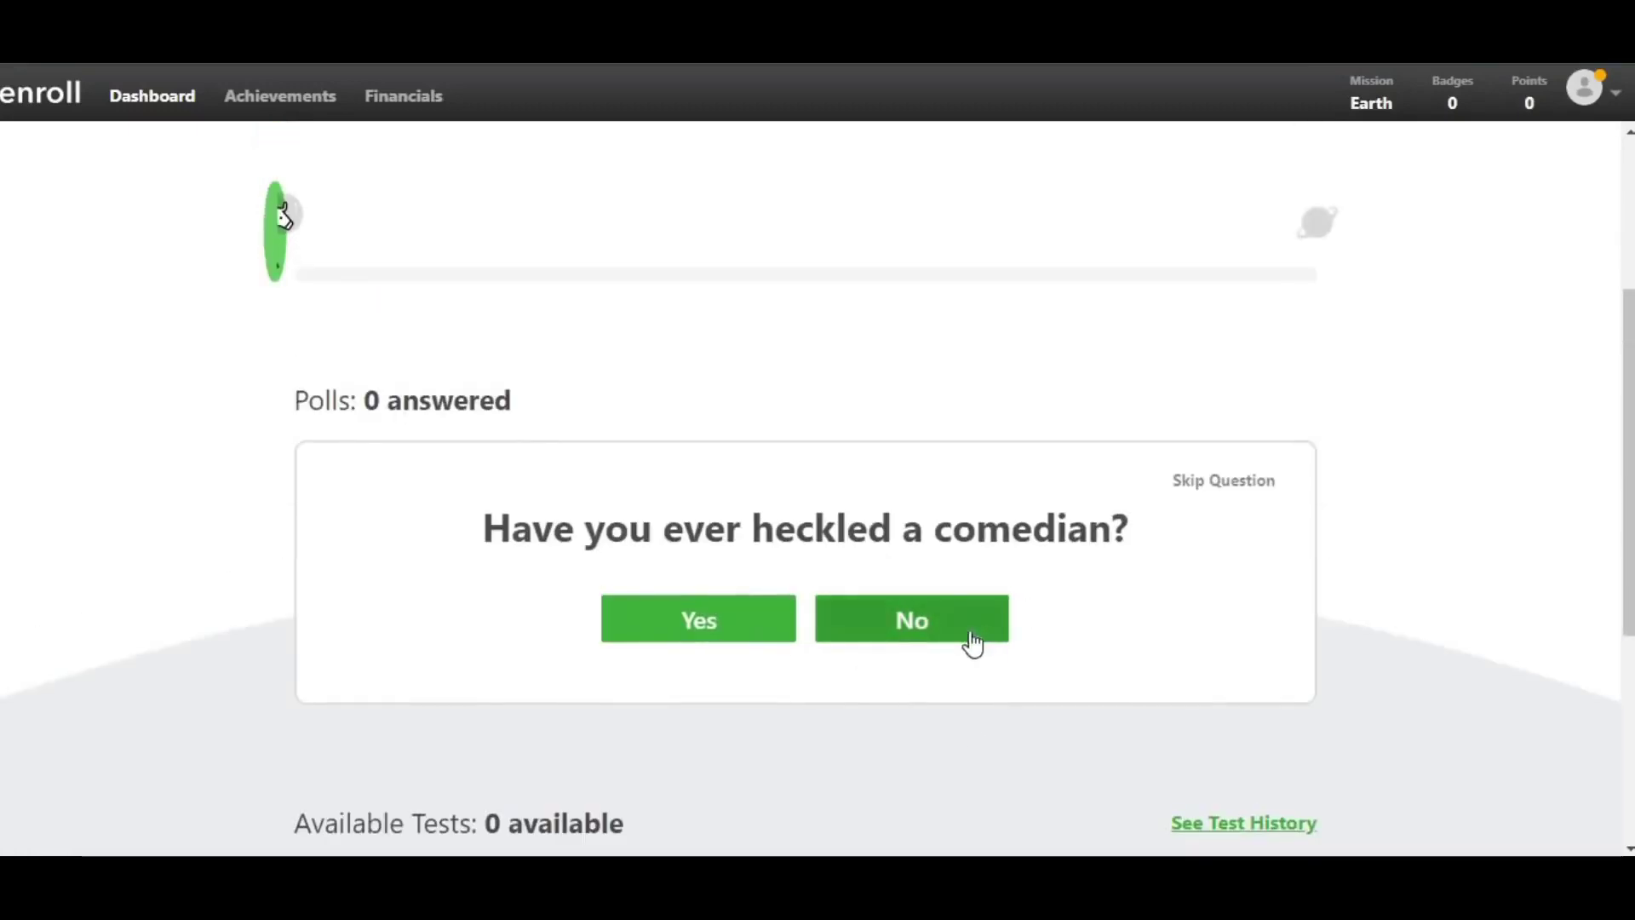
{"action": "left_click", "coordinate": [680, 635]}
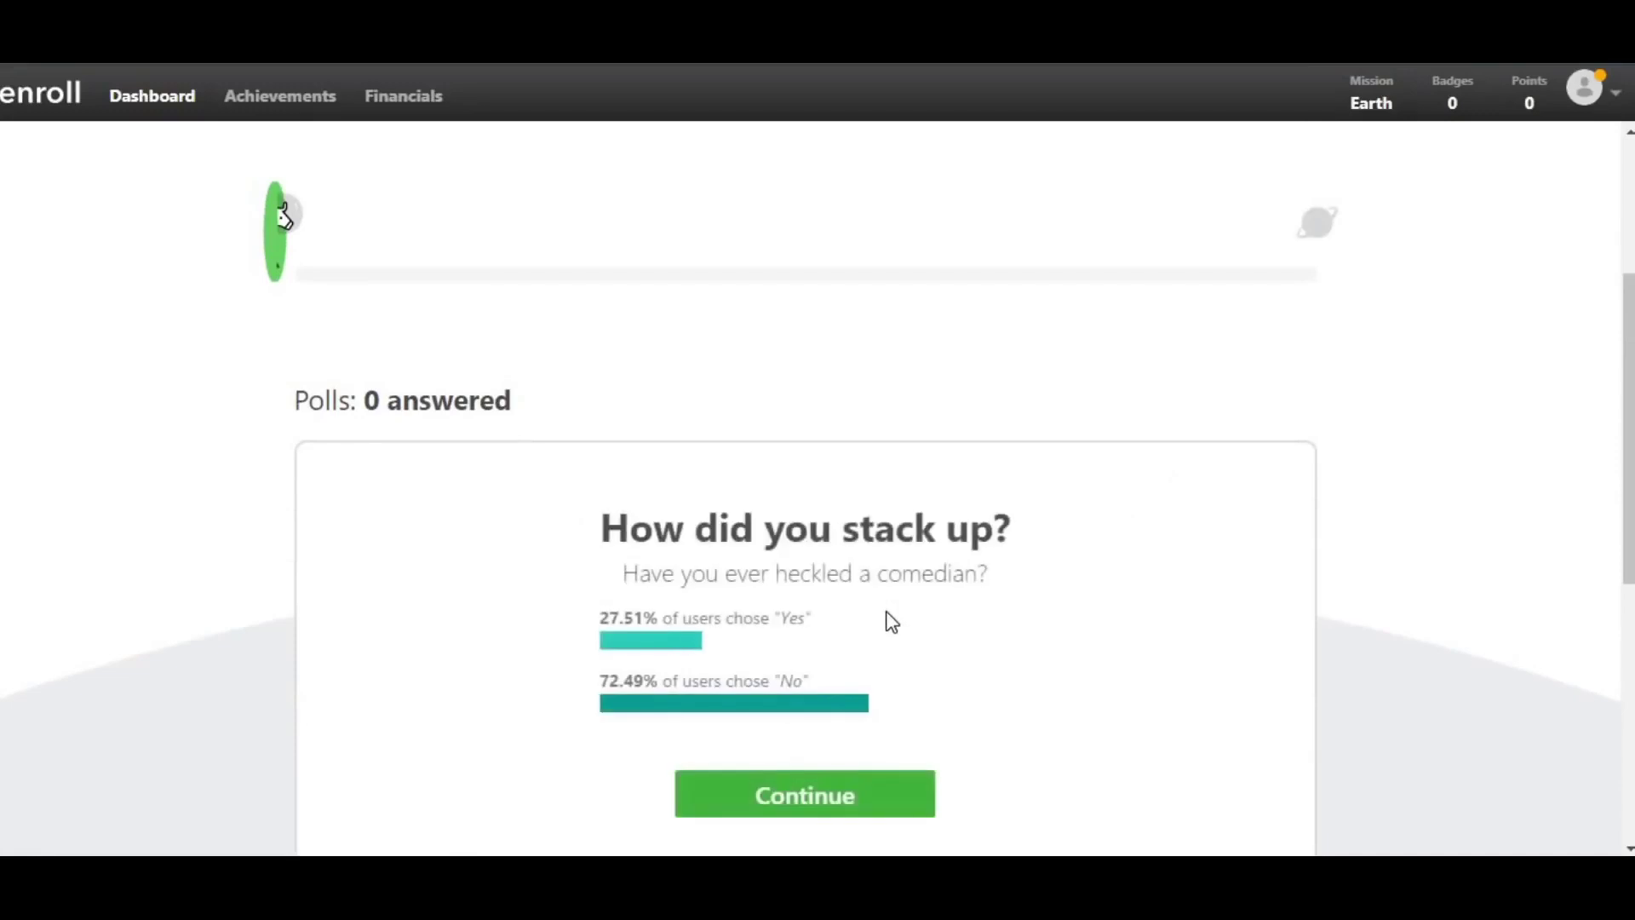
{"action": "scroll", "coordinate": [883, 625], "scroll_direction": "down", "scroll_amount": 2}
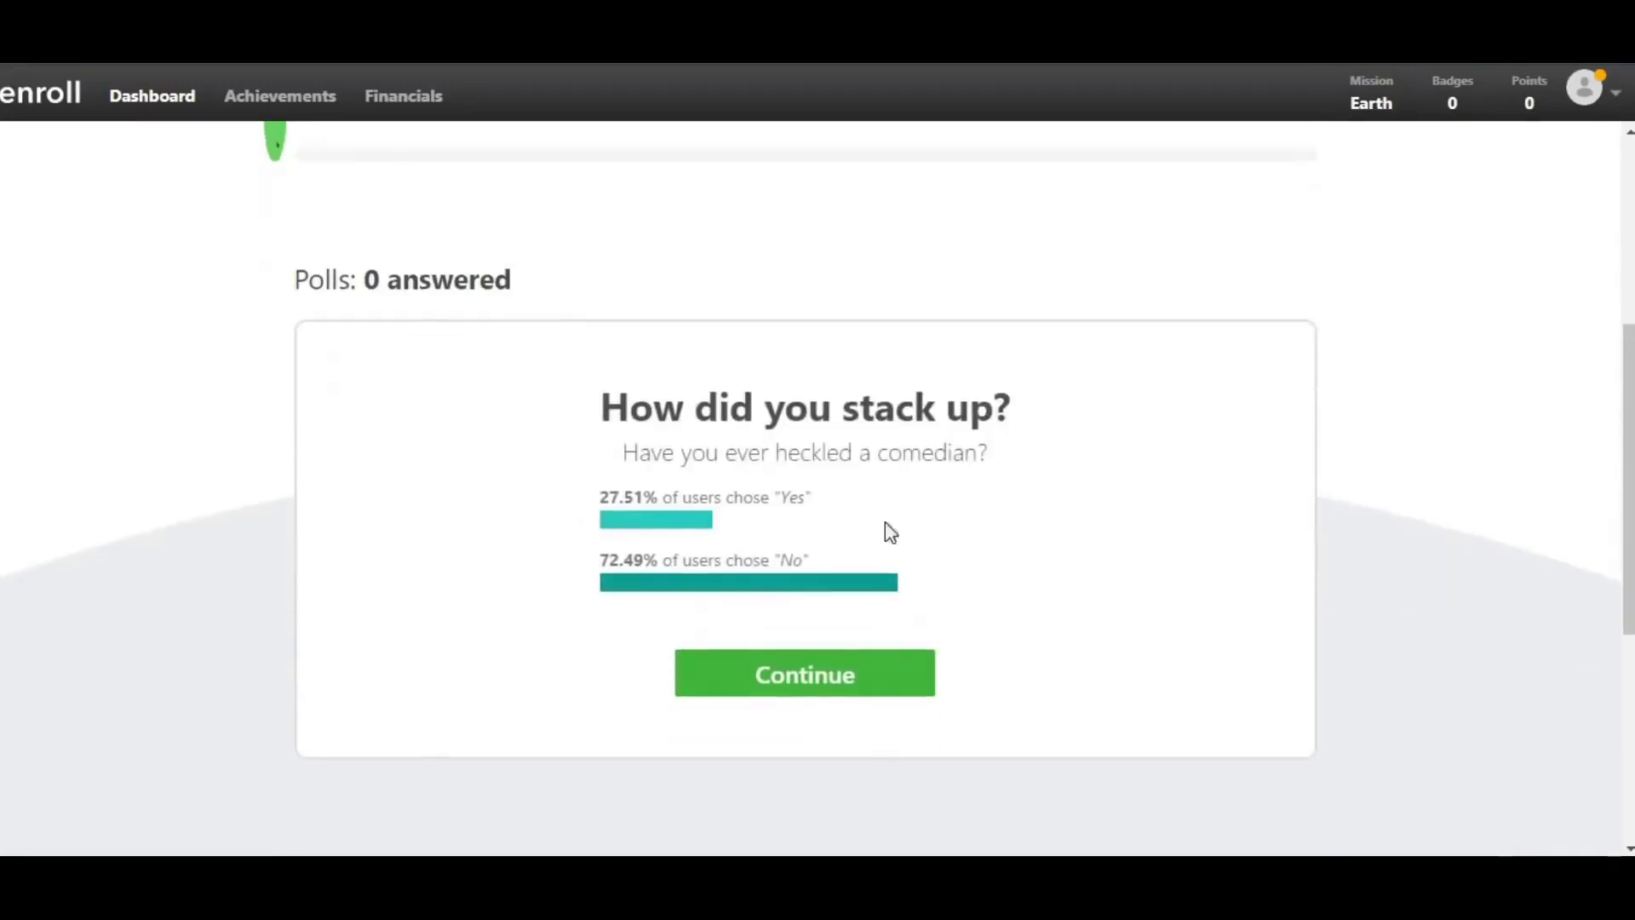
{"action": "left_click", "coordinate": [799, 683]}
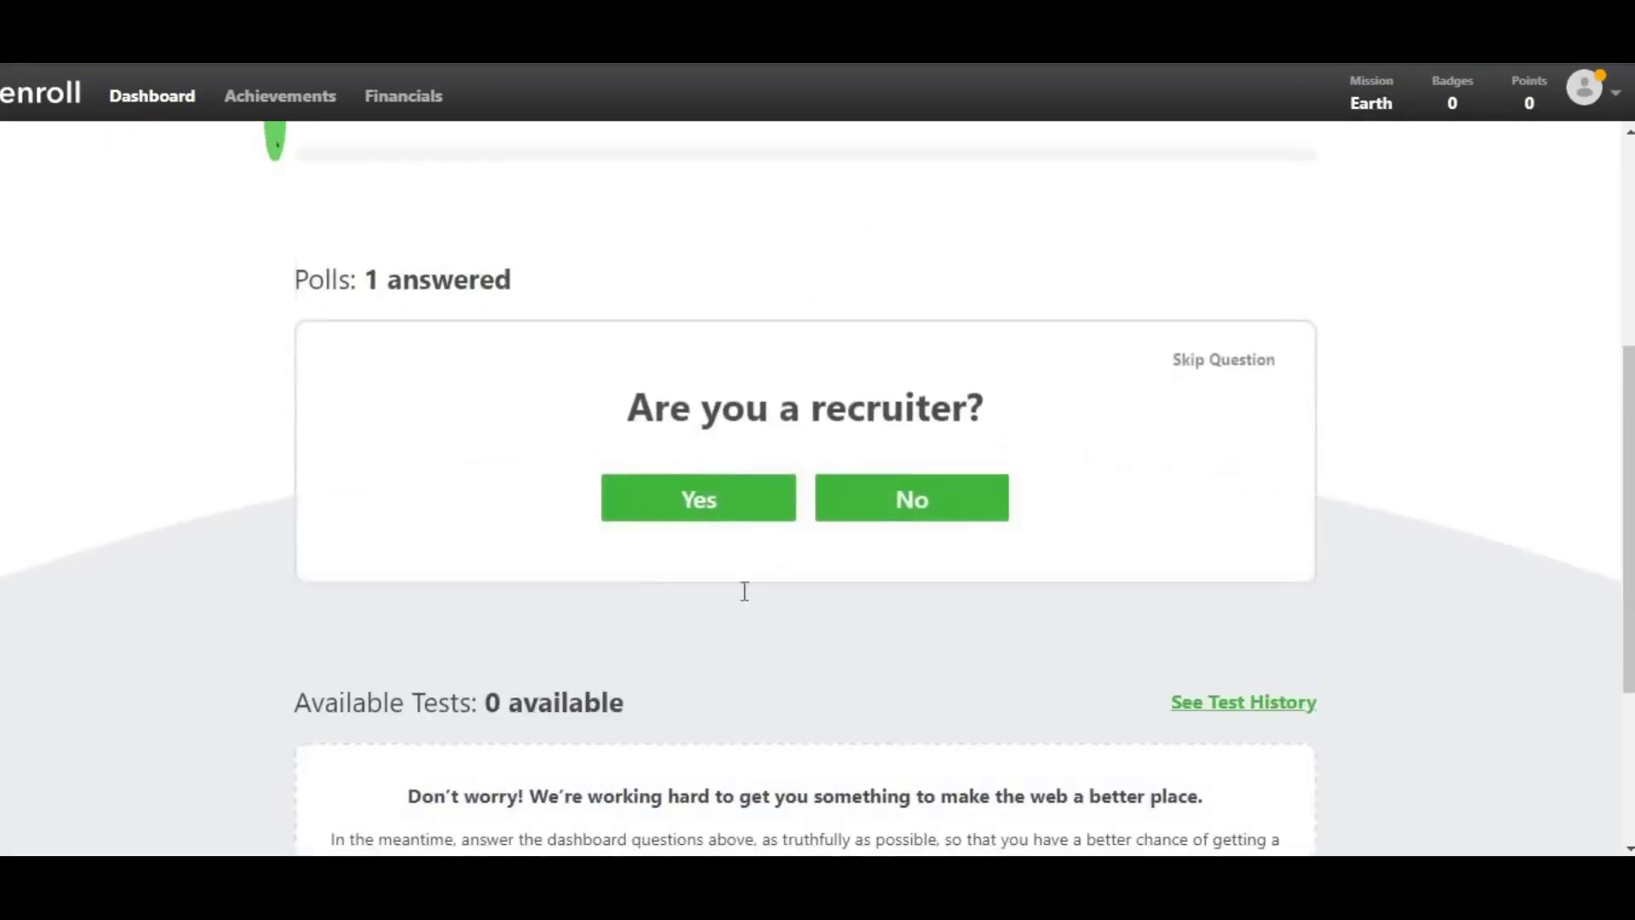
- Answer Yes to the recruiter poll and Occasionally to the starting-a-business poll
{"action": "left_click", "coordinate": [714, 512]}
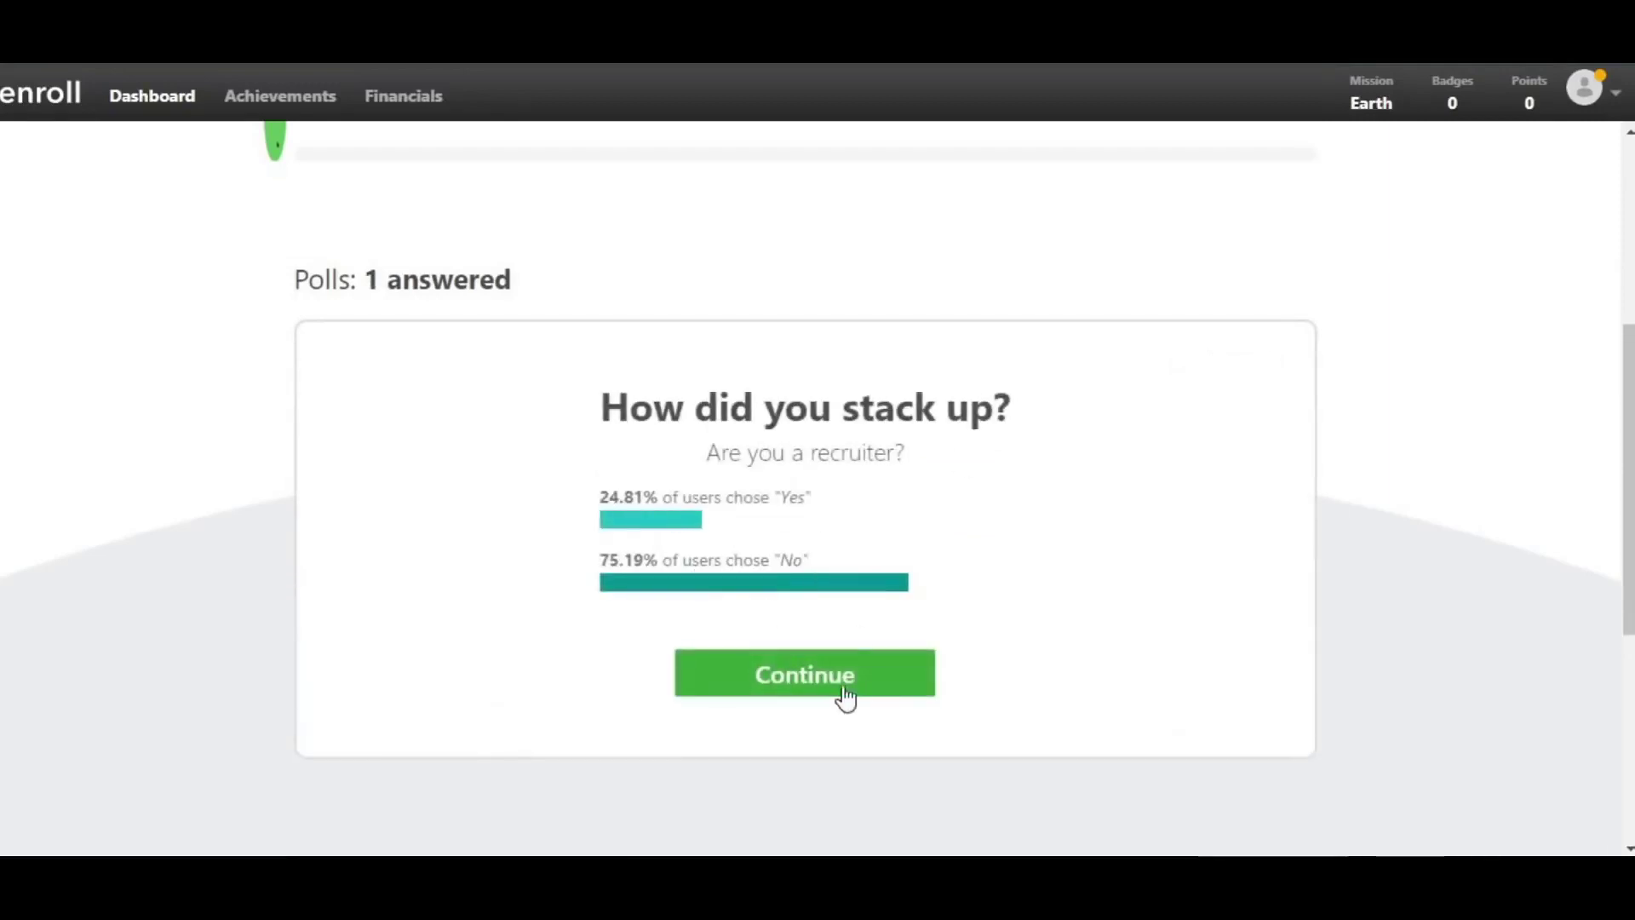
{"action": "left_click", "coordinate": [840, 688]}
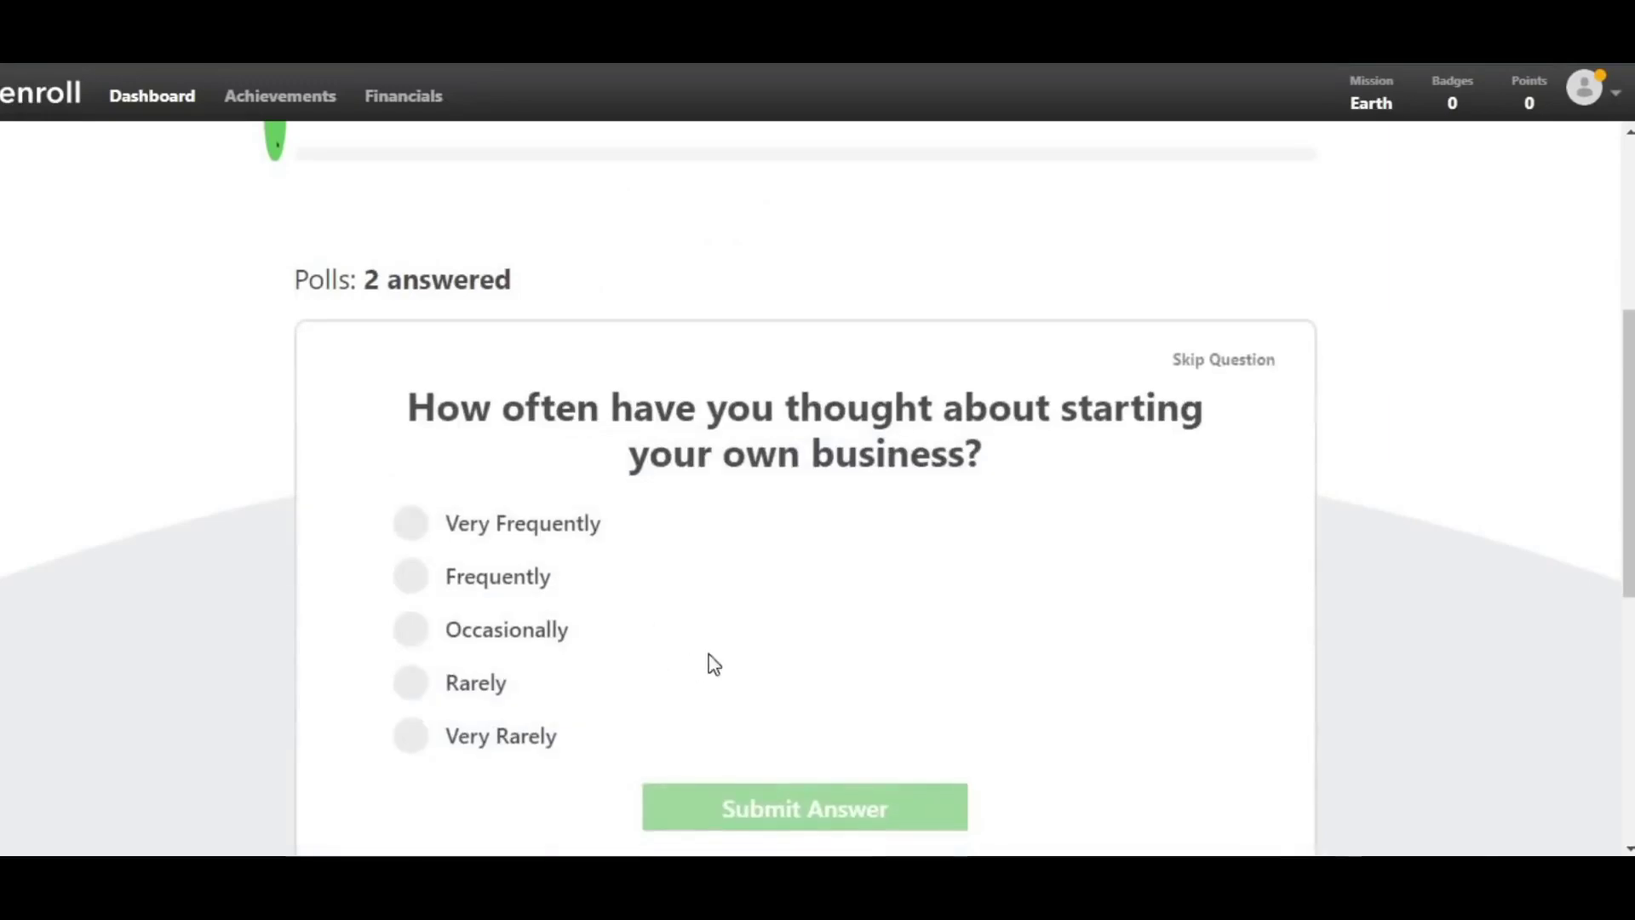
{"action": "left_click", "coordinate": [426, 647]}
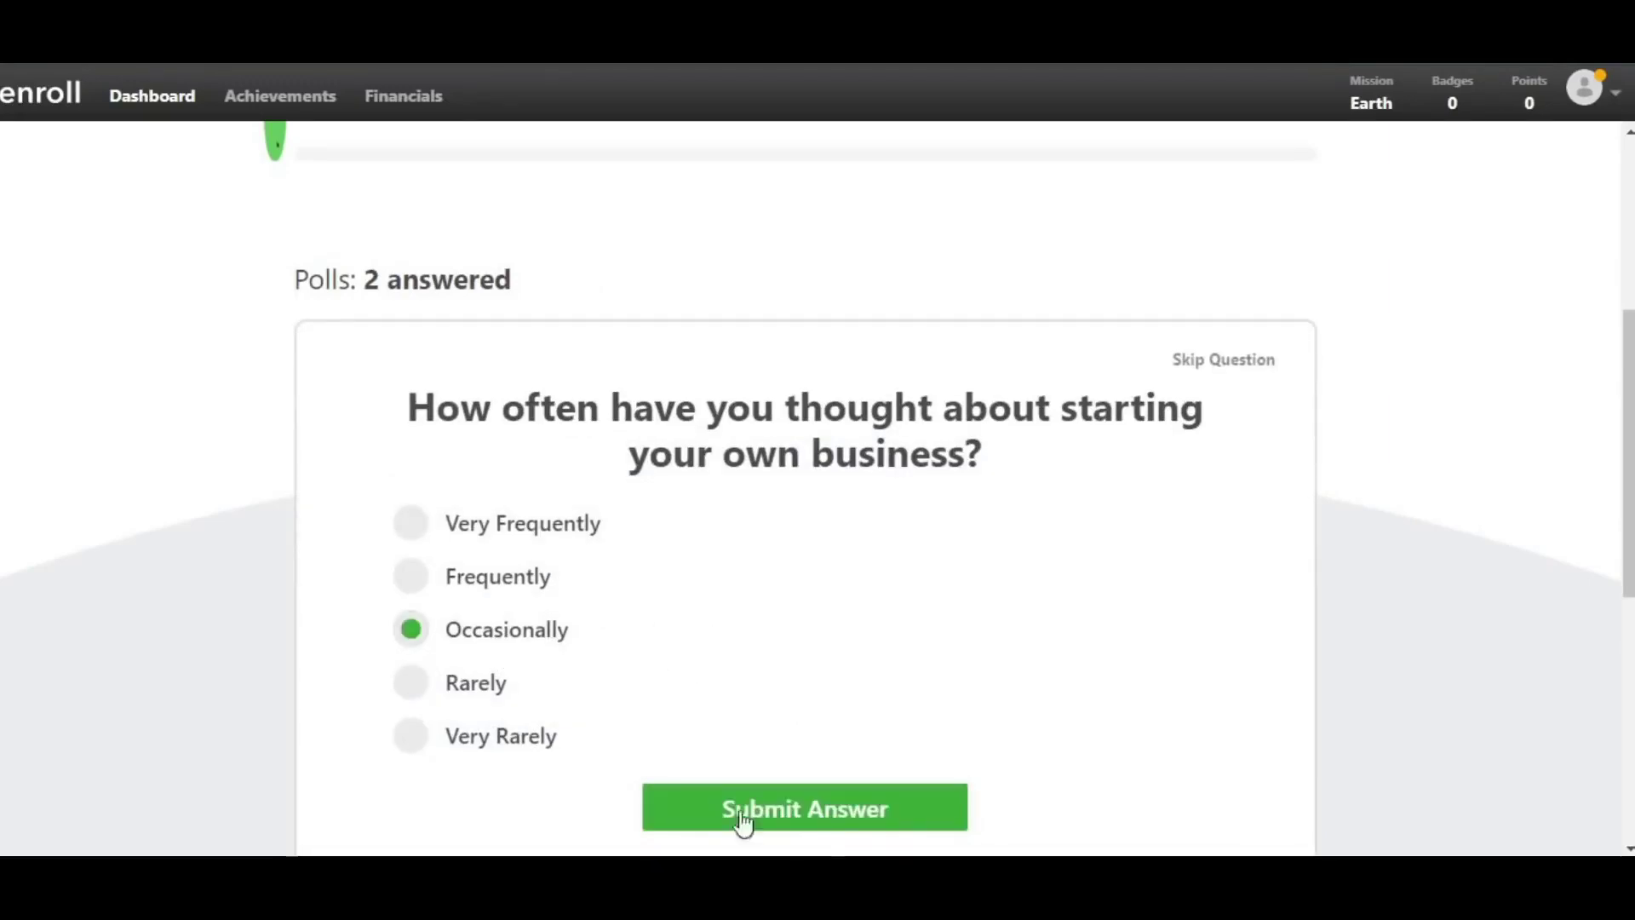
{"action": "left_click", "coordinate": [838, 820]}
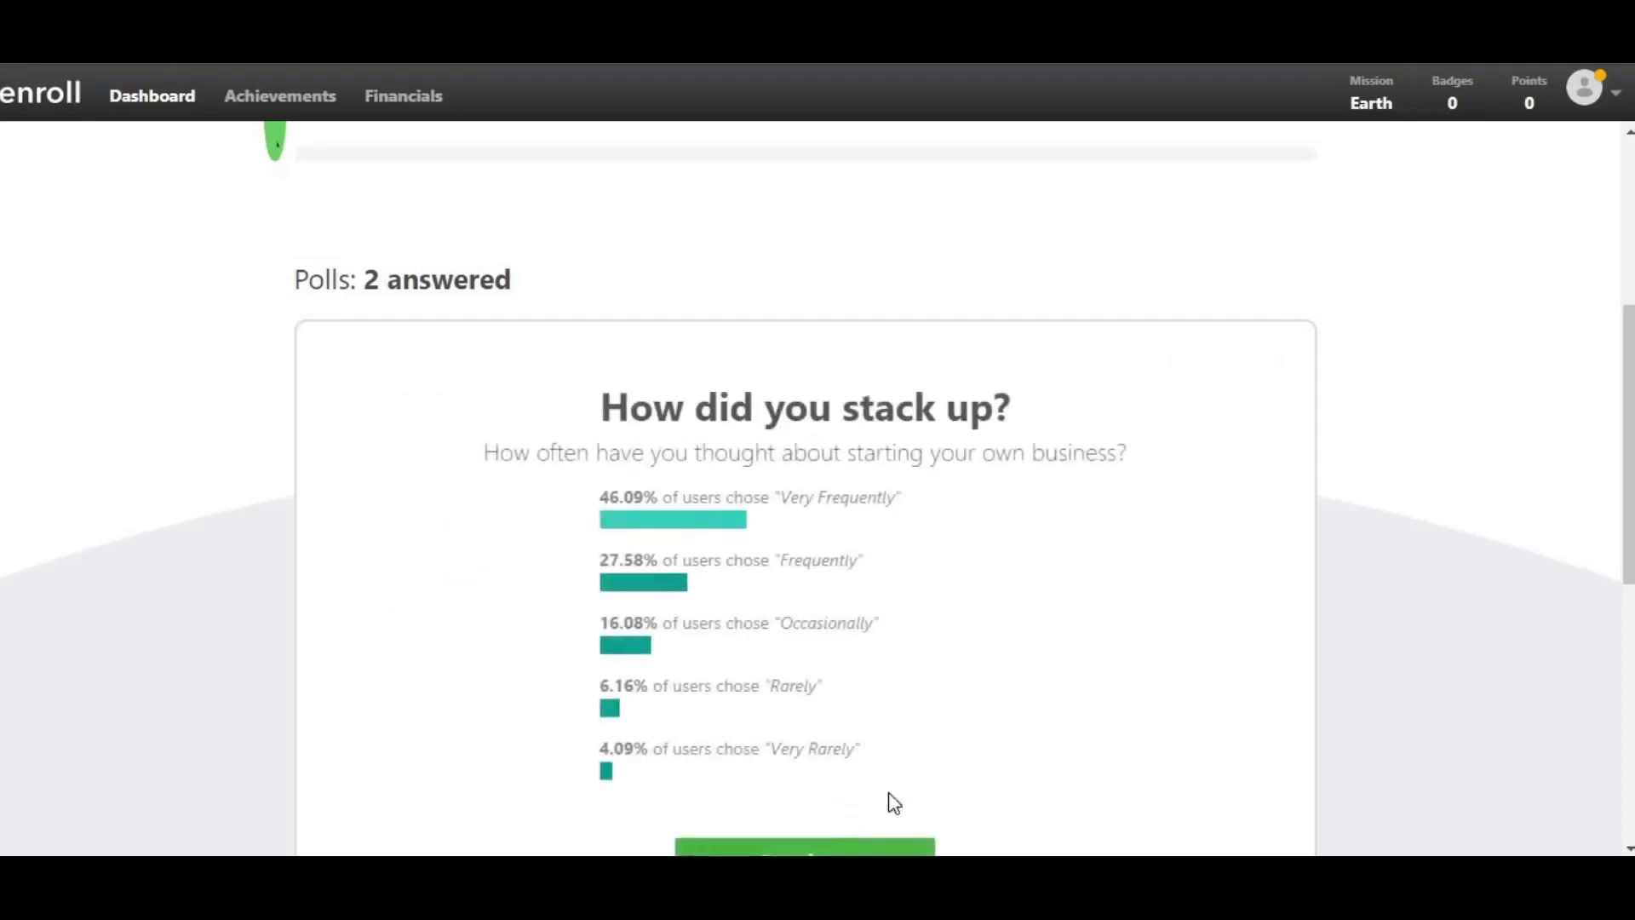
{"action": "scroll", "coordinate": [808, 653], "scroll_direction": "down", "scroll_amount": 2}
{"action": "left_click", "coordinate": [834, 740]}
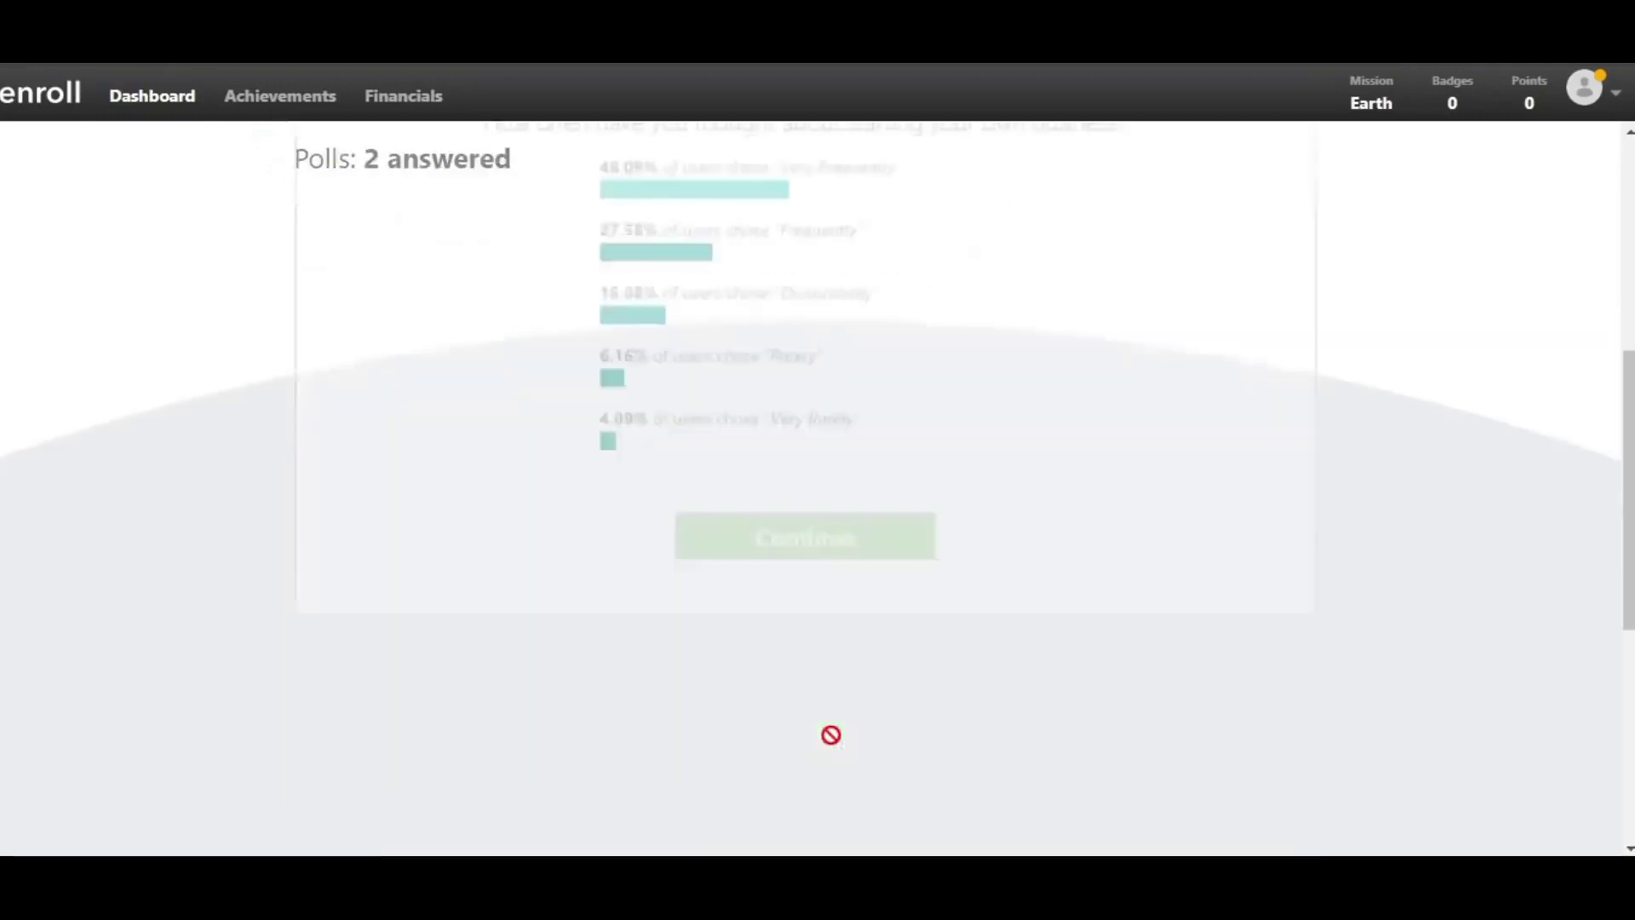
- Answer Yes to starting a business soon, then continue to the next poll
{"action": "scroll", "coordinate": [766, 613], "scroll_direction": "up", "scroll_amount": 2}
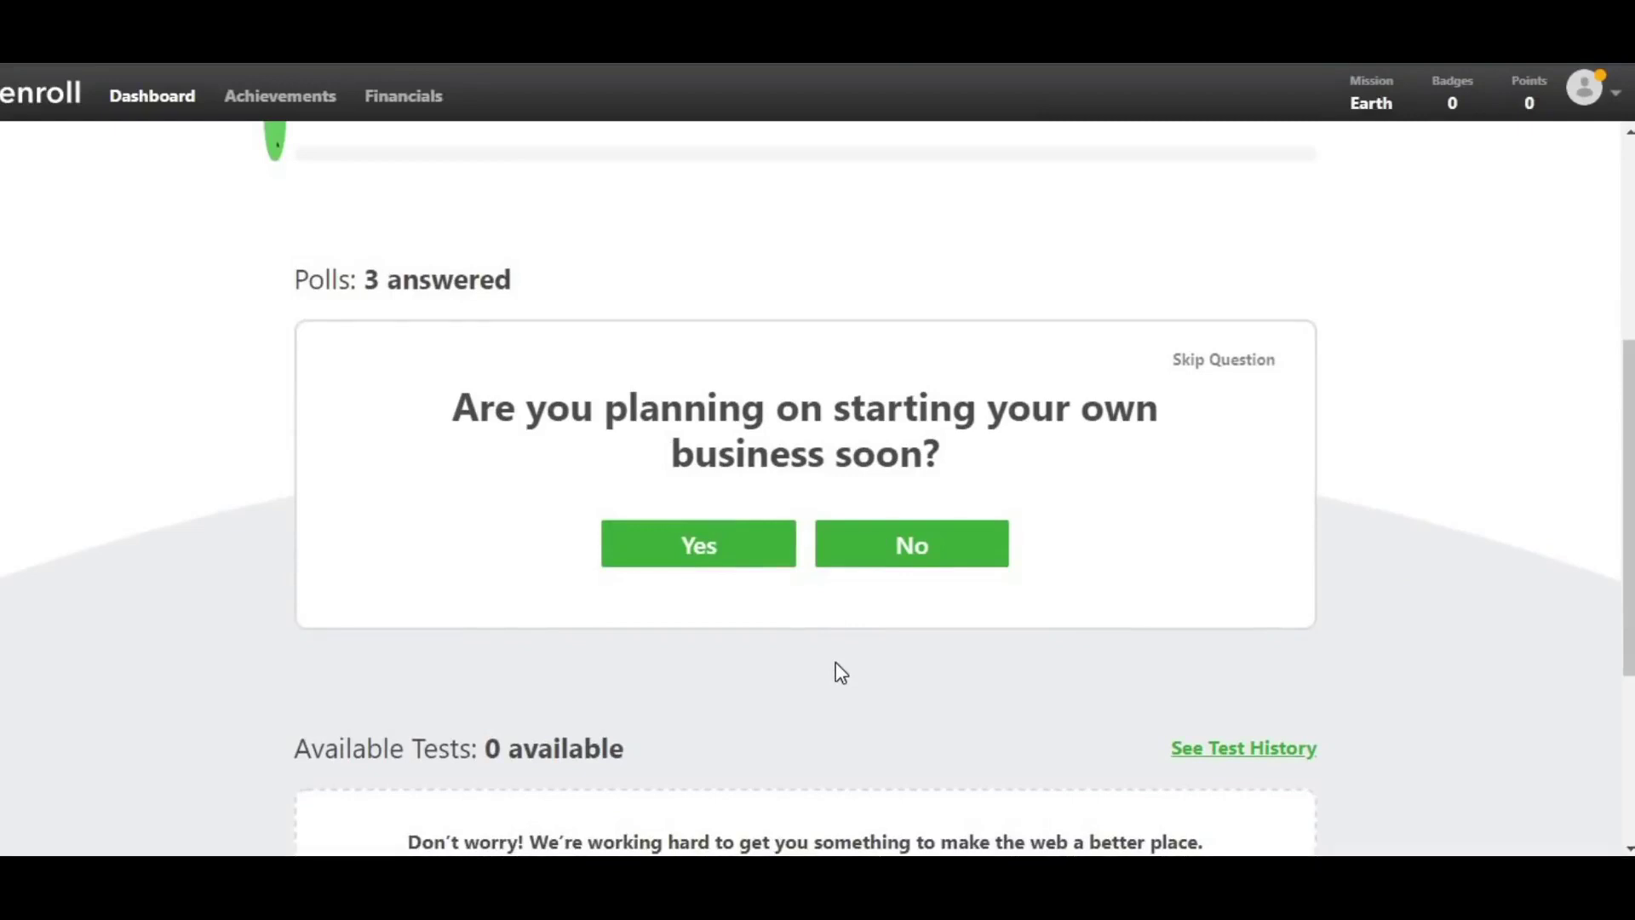
{"action": "scroll", "coordinate": [841, 673], "scroll_direction": "up", "scroll_amount": 1}
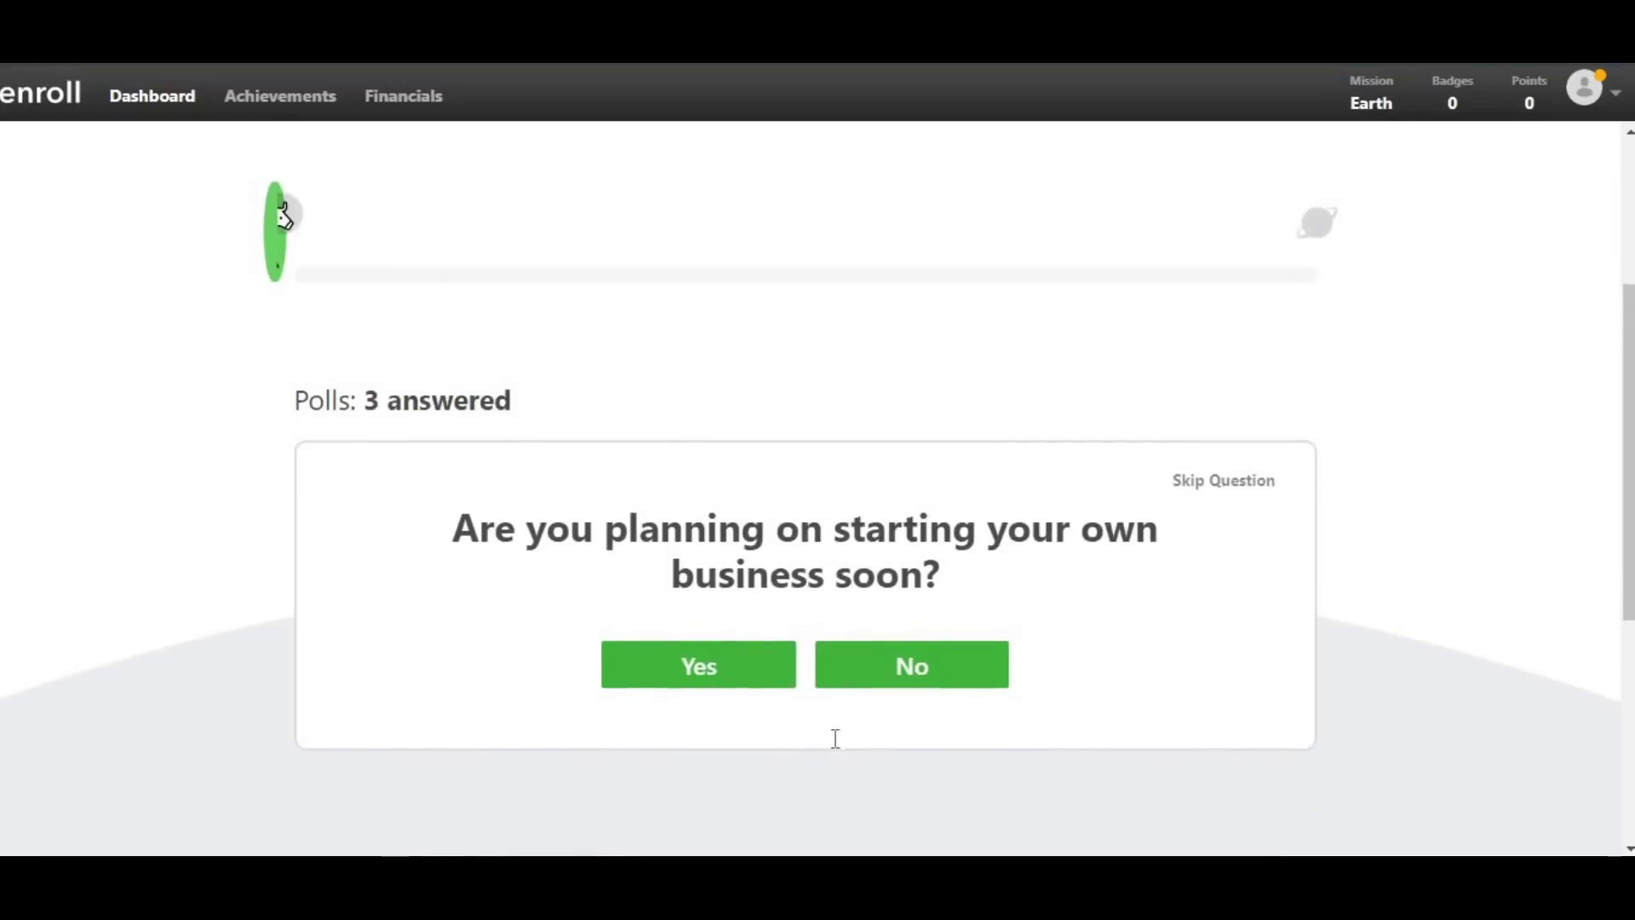
{"action": "left_click", "coordinate": [724, 682]}
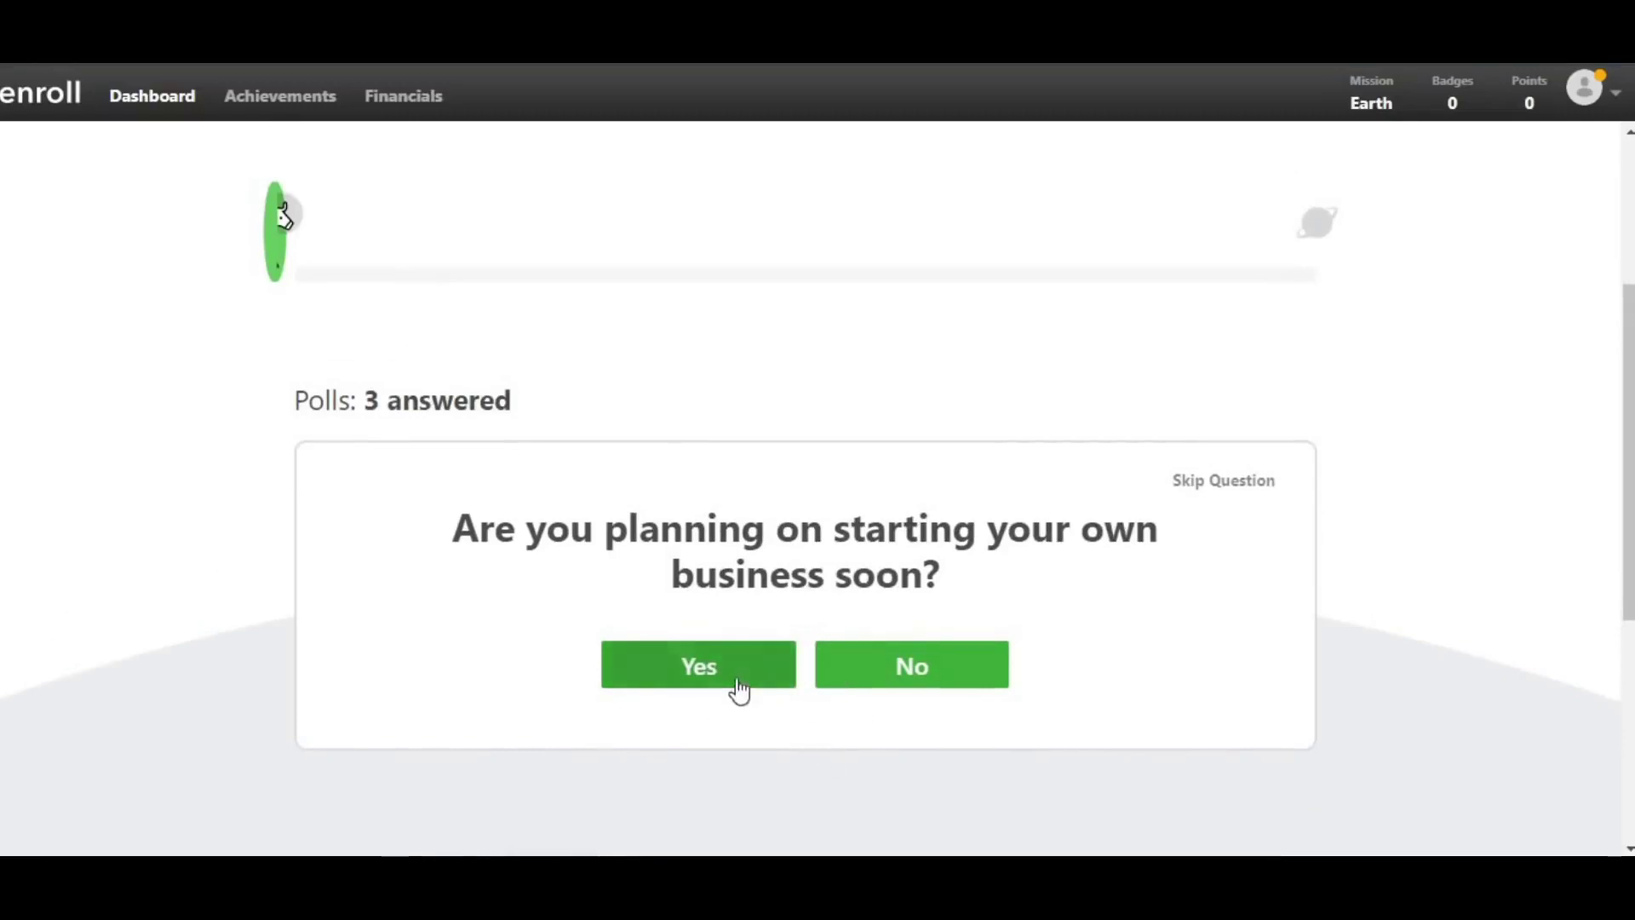
{"action": "left_click", "coordinate": [734, 682]}
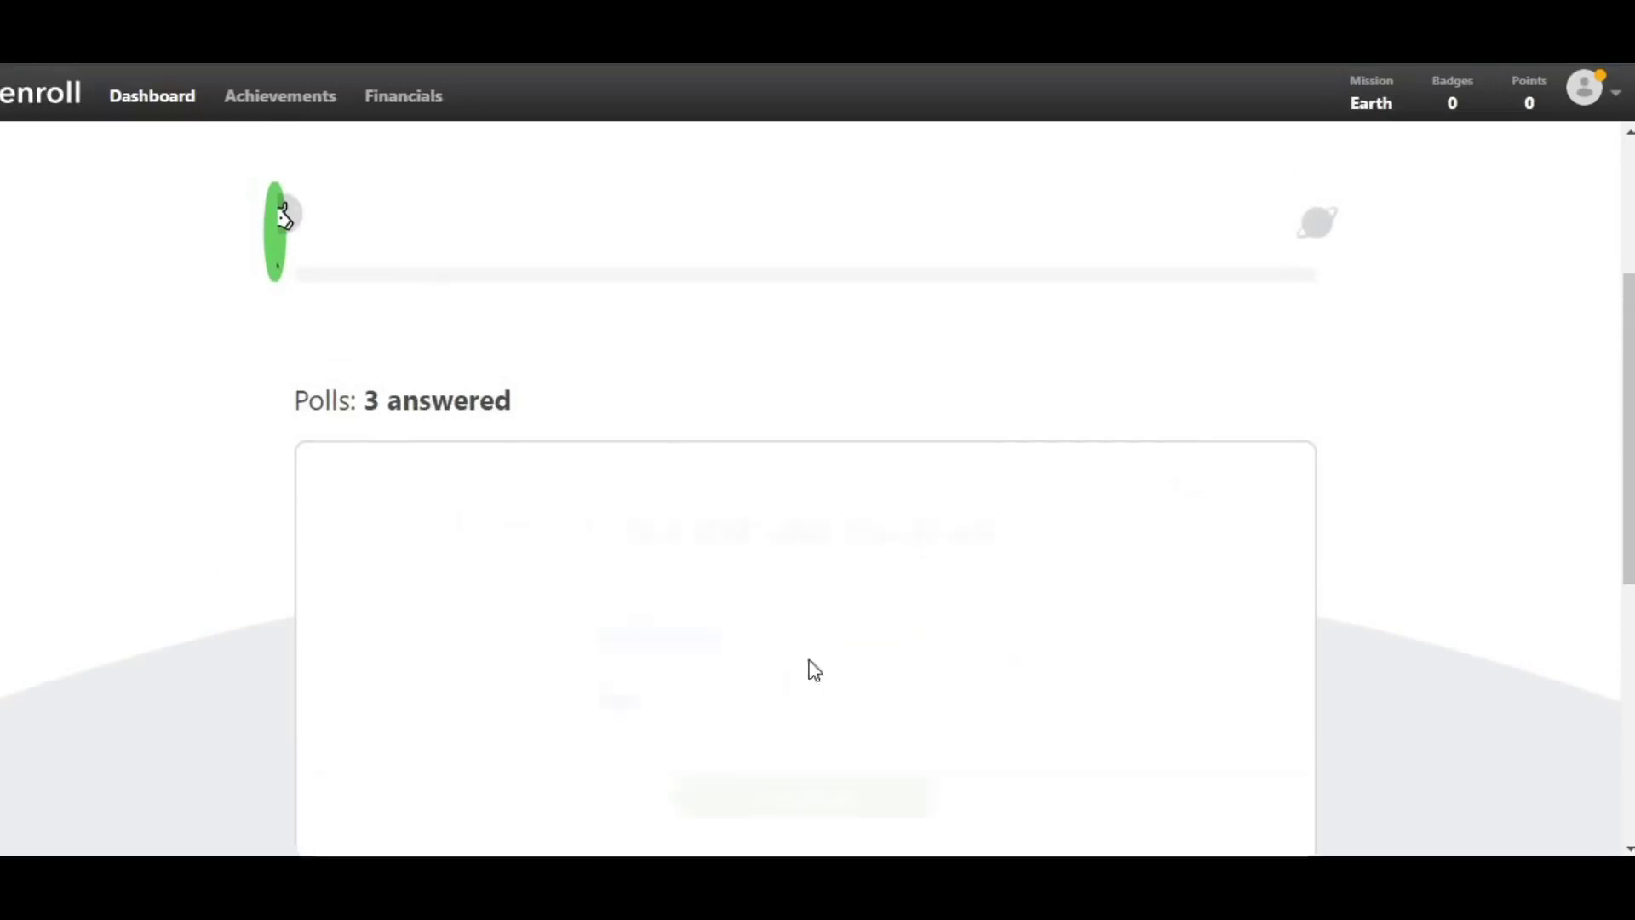
{"action": "scroll", "coordinate": [776, 664], "scroll_direction": "down", "scroll_amount": 2}
{"action": "left_click", "coordinate": [779, 677]}
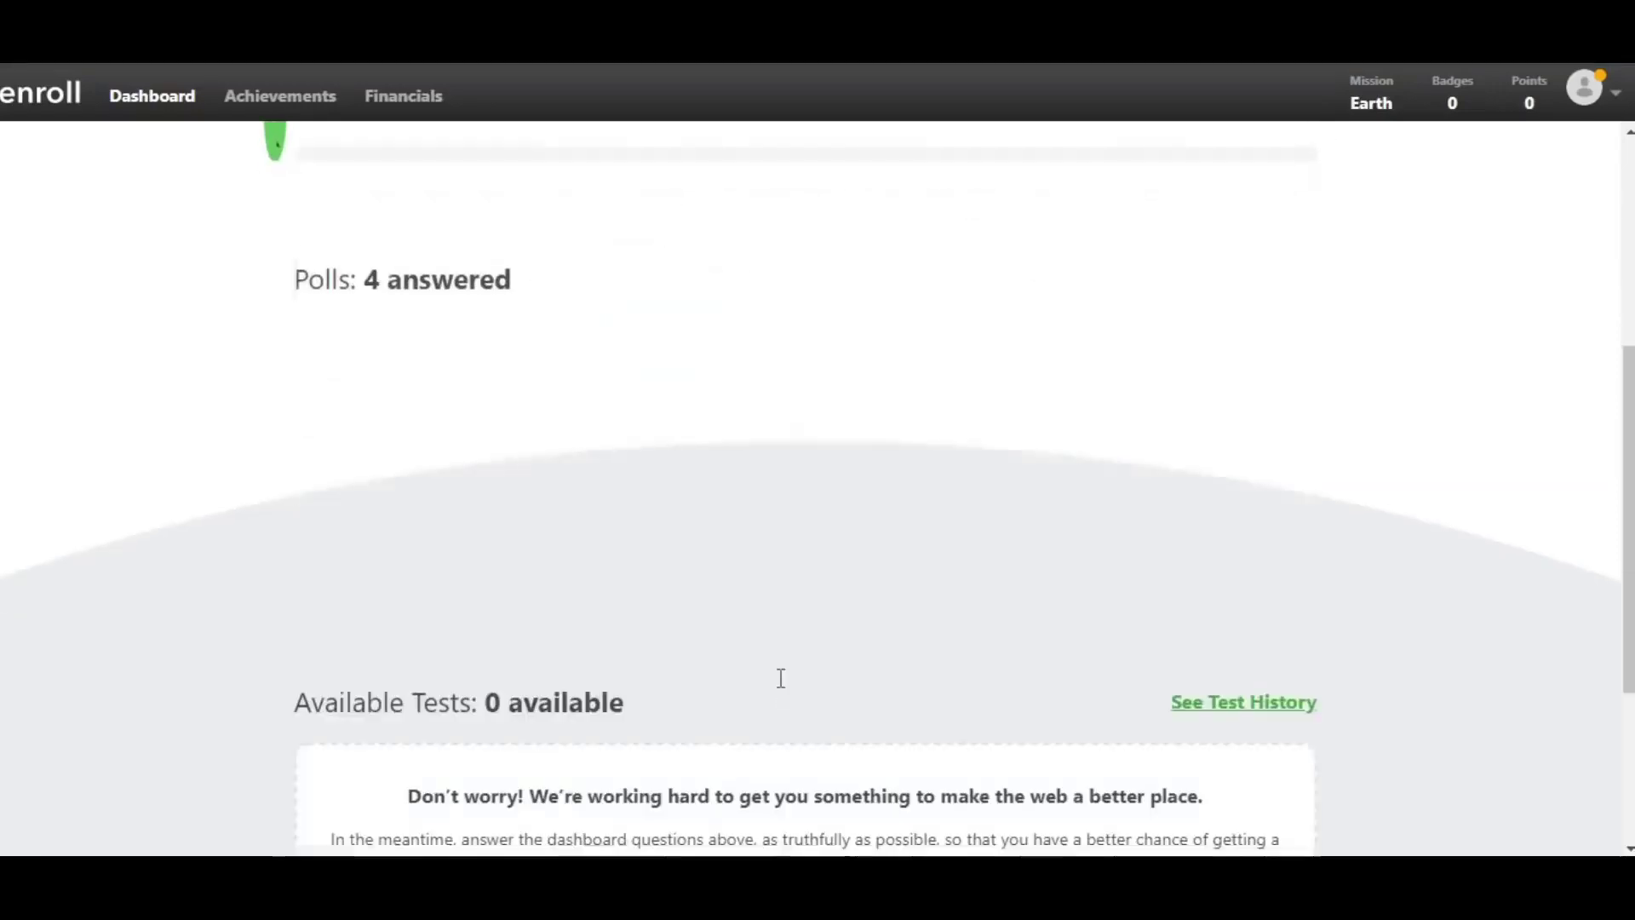
{"action": "scroll", "coordinate": [780, 682], "scroll_direction": "up", "scroll_amount": 1}
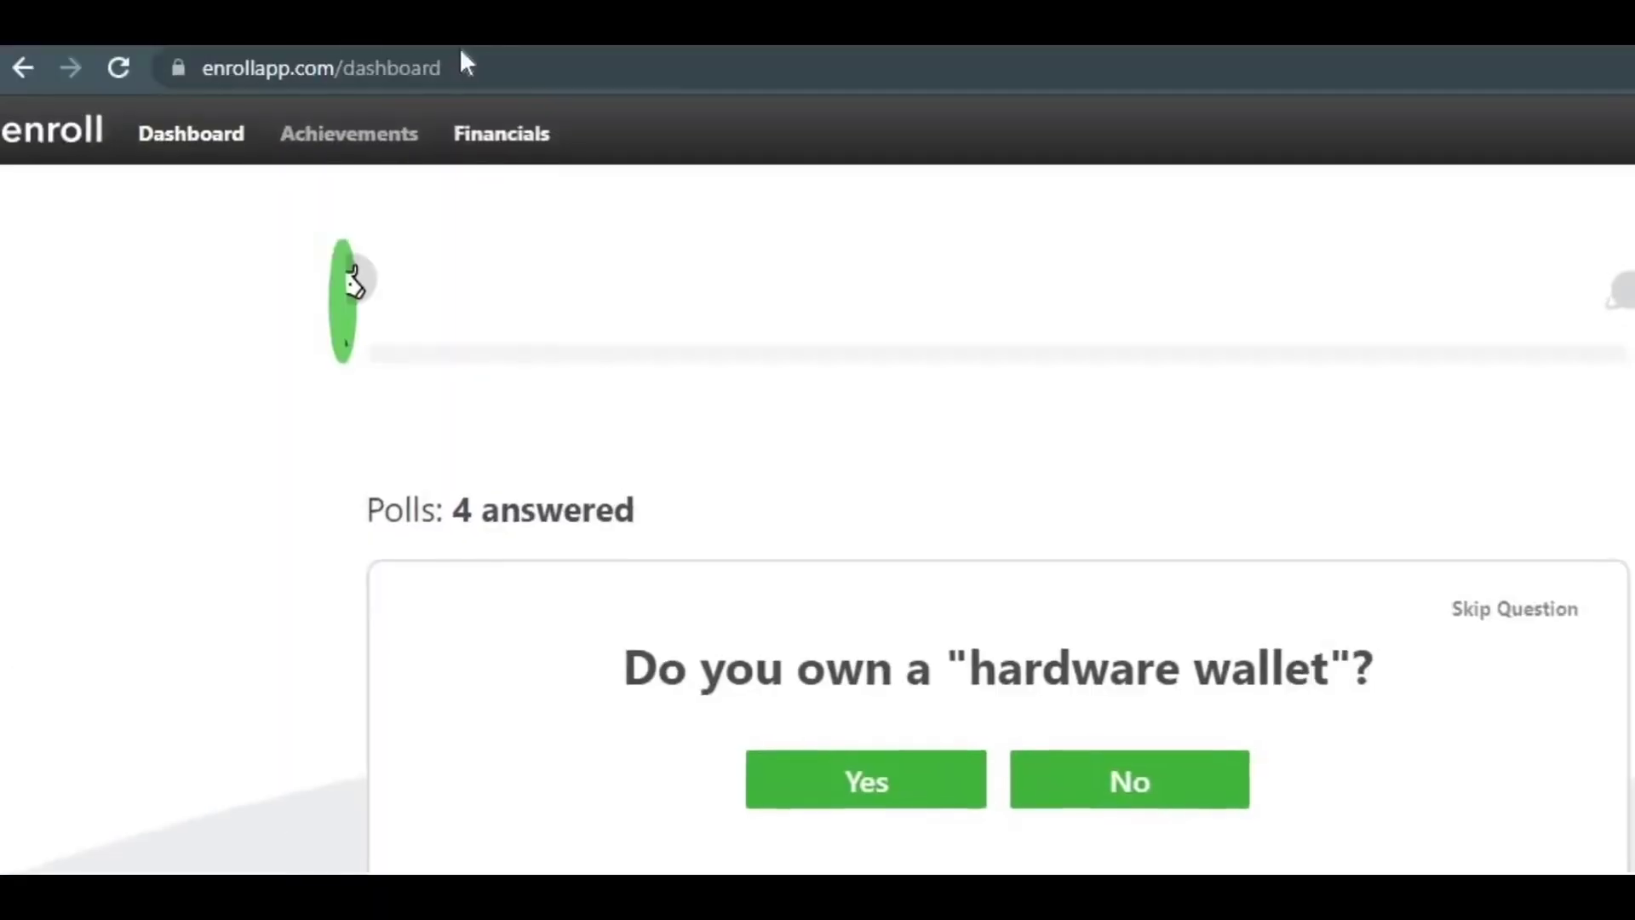
{"action": "left_click", "coordinate": [461, 52]}
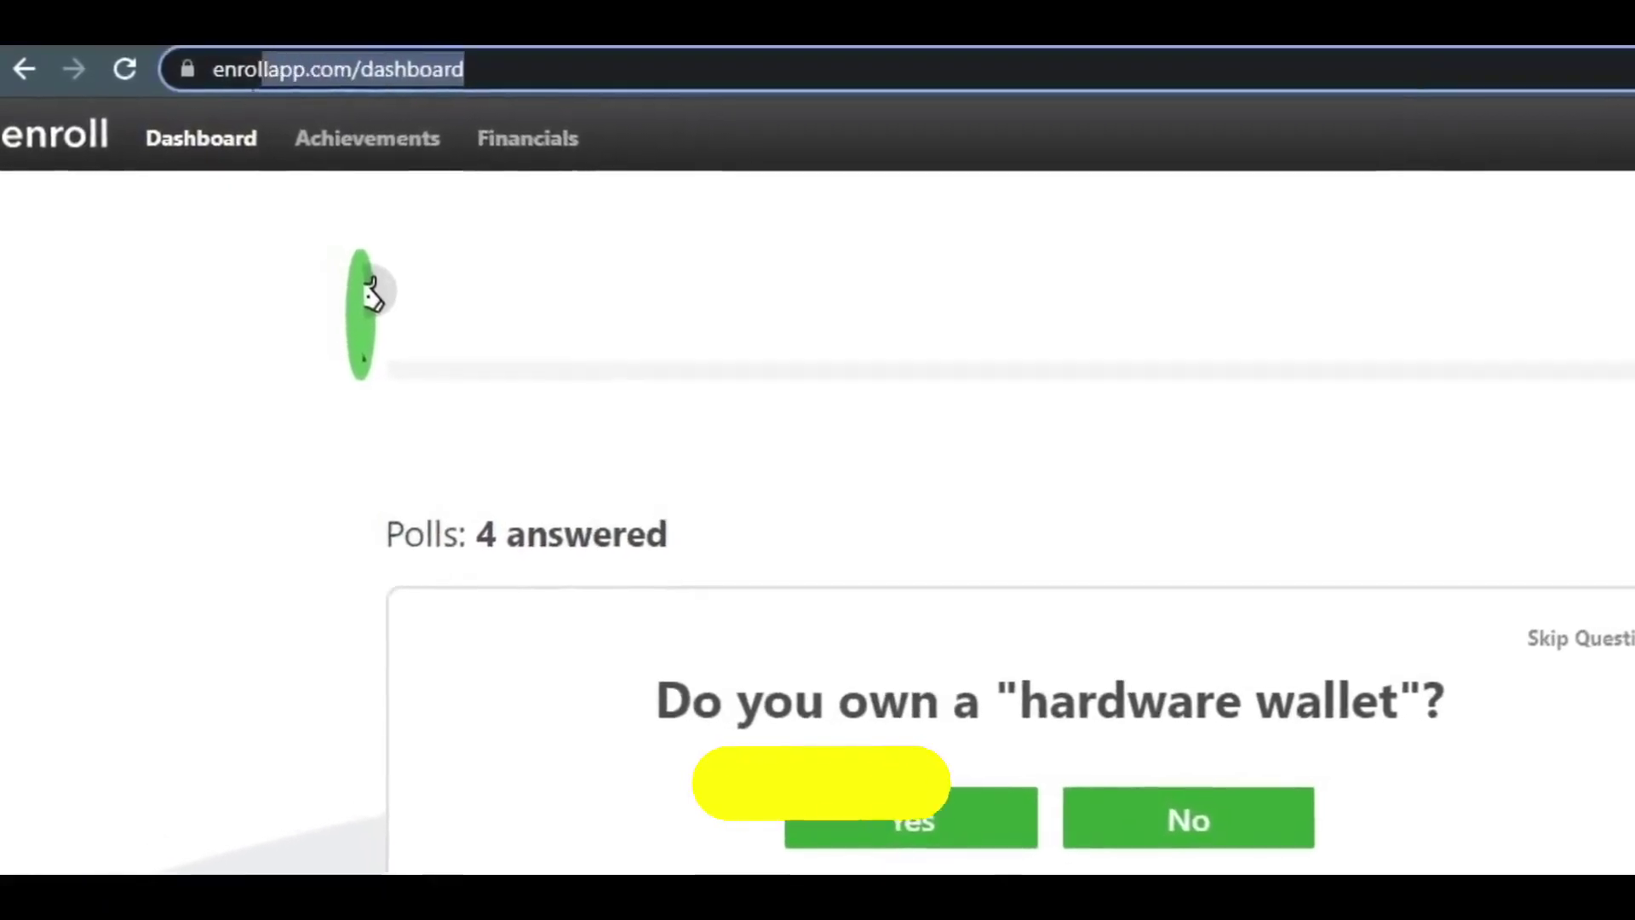